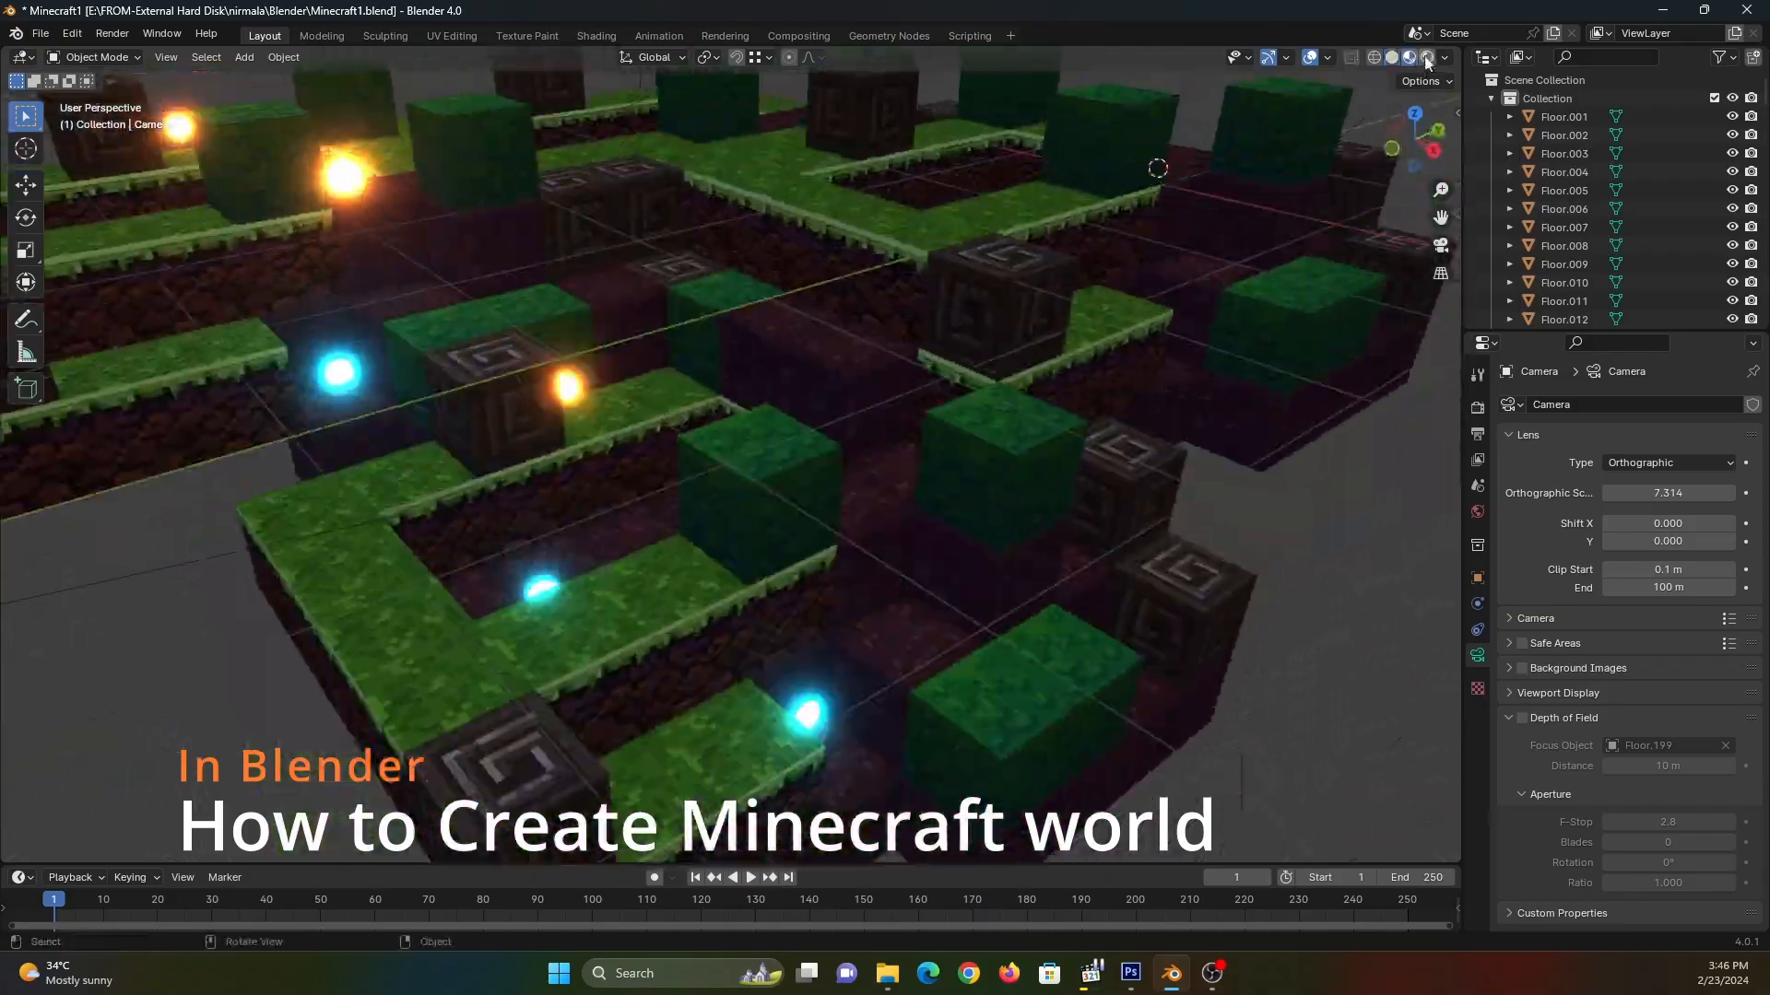
- Examine the finished Minecraft world through the camera in rendered shading
key(z)
key(KP_0)
scroll(949, 523, down, 1)
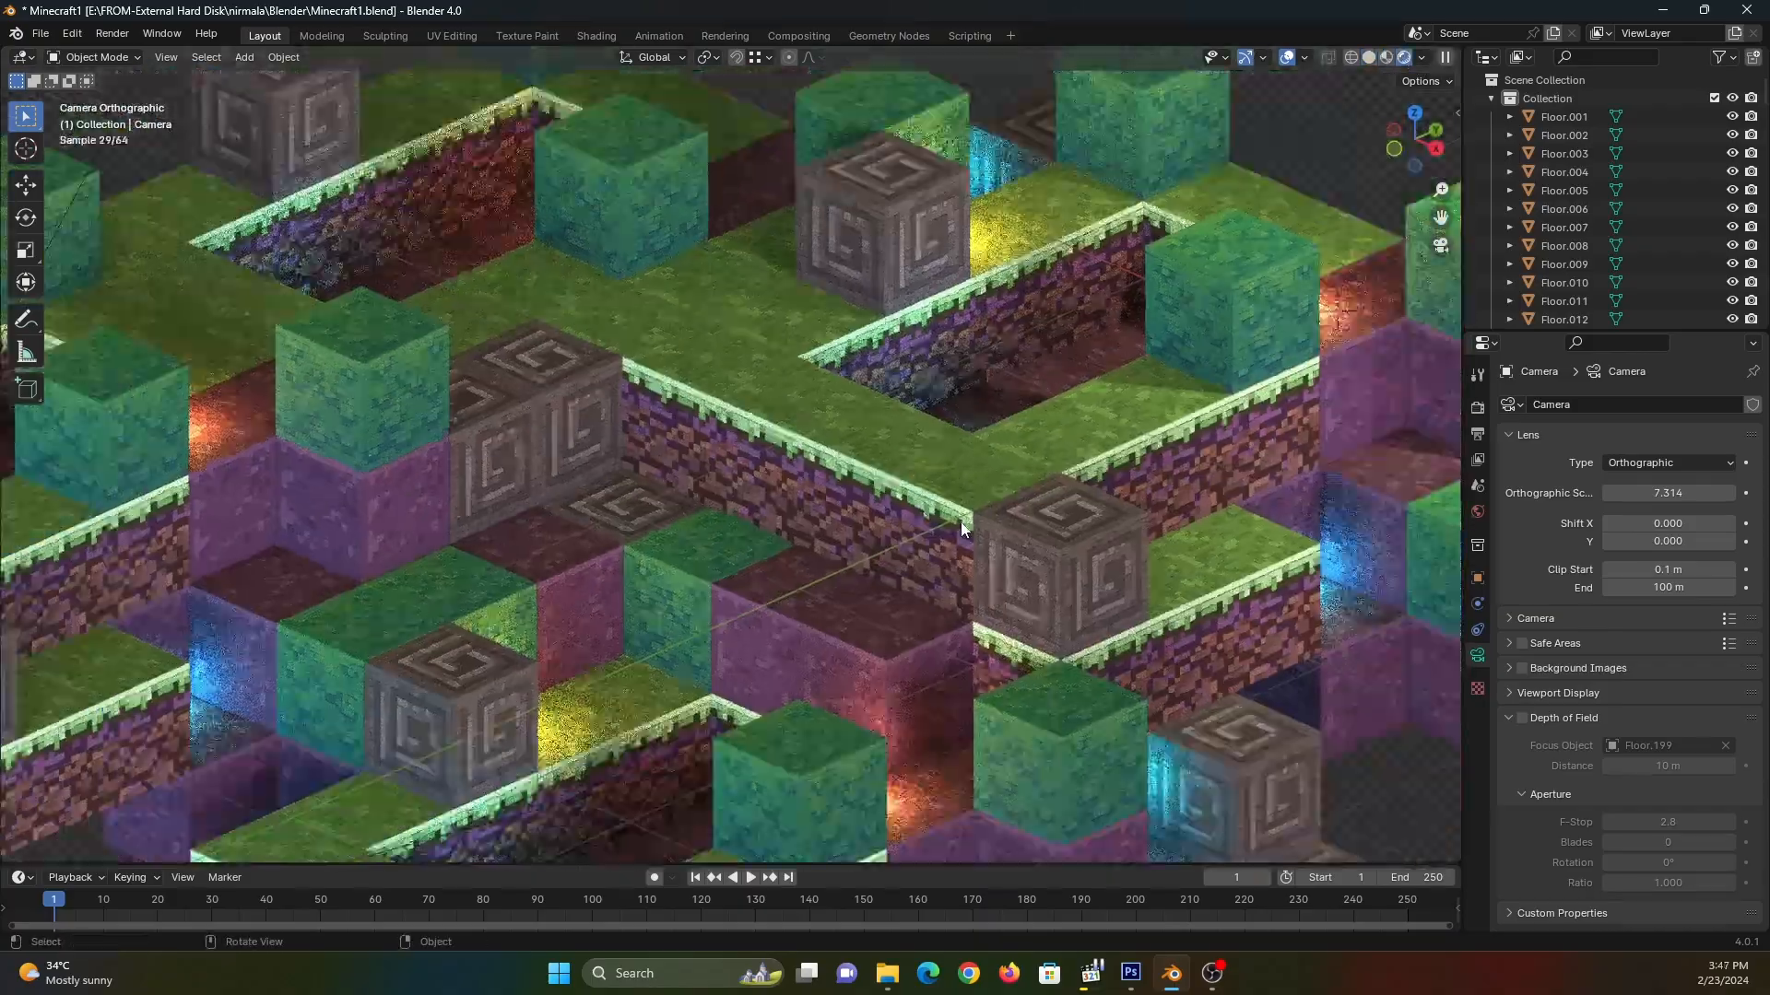
shift+middle_drag(1031, 630, 973, 532)
click(1478, 407)
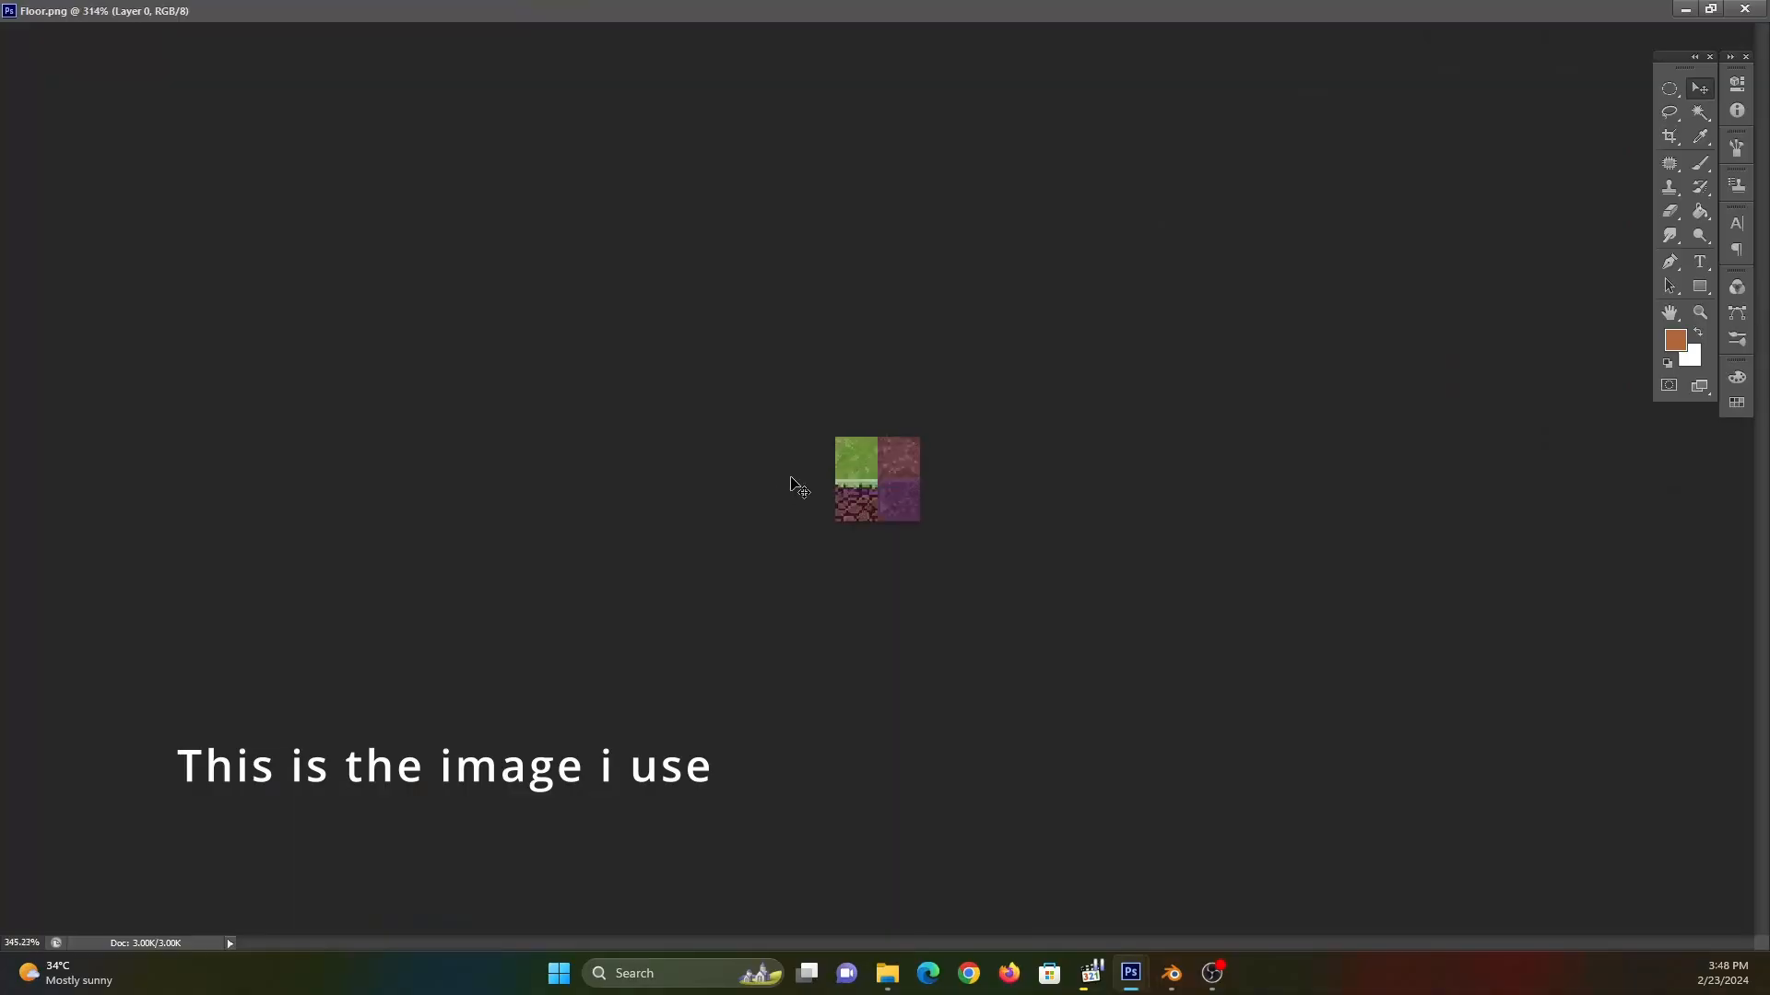
- Switch to Floor.png in Photoshop and clear its whole canvas
alt+scroll(798, 486, up, 8)
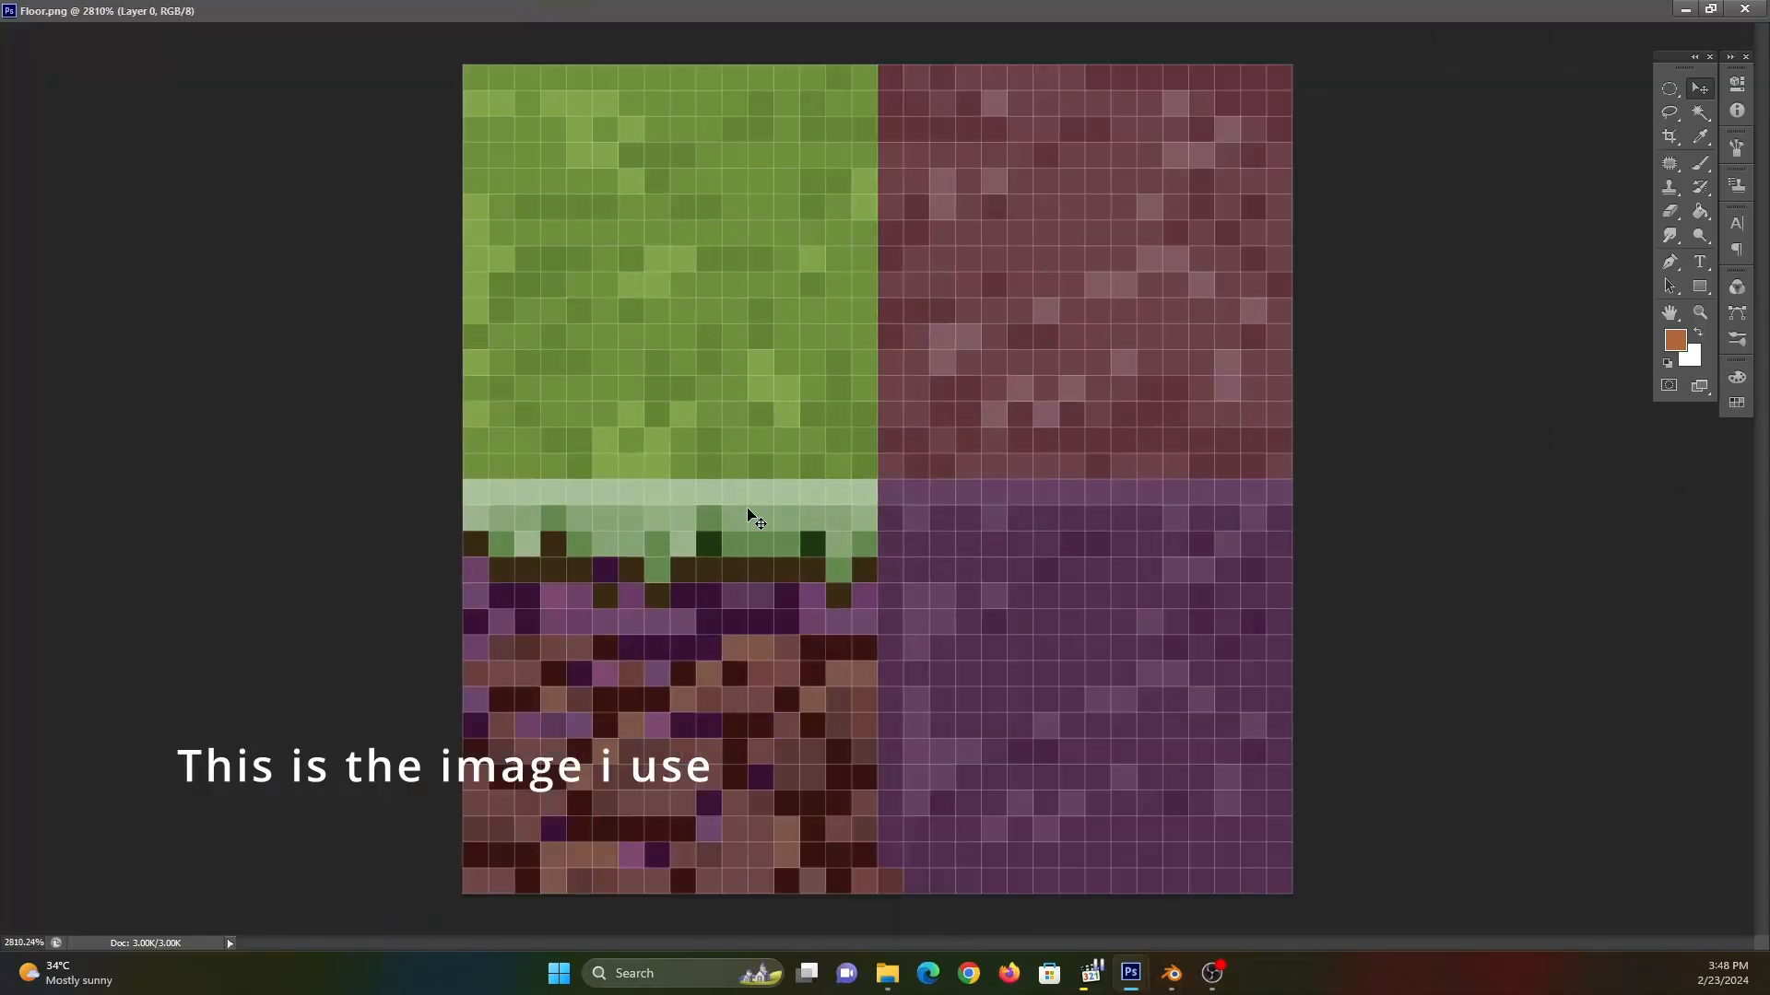
alt+scroll(753, 519, down, 2)
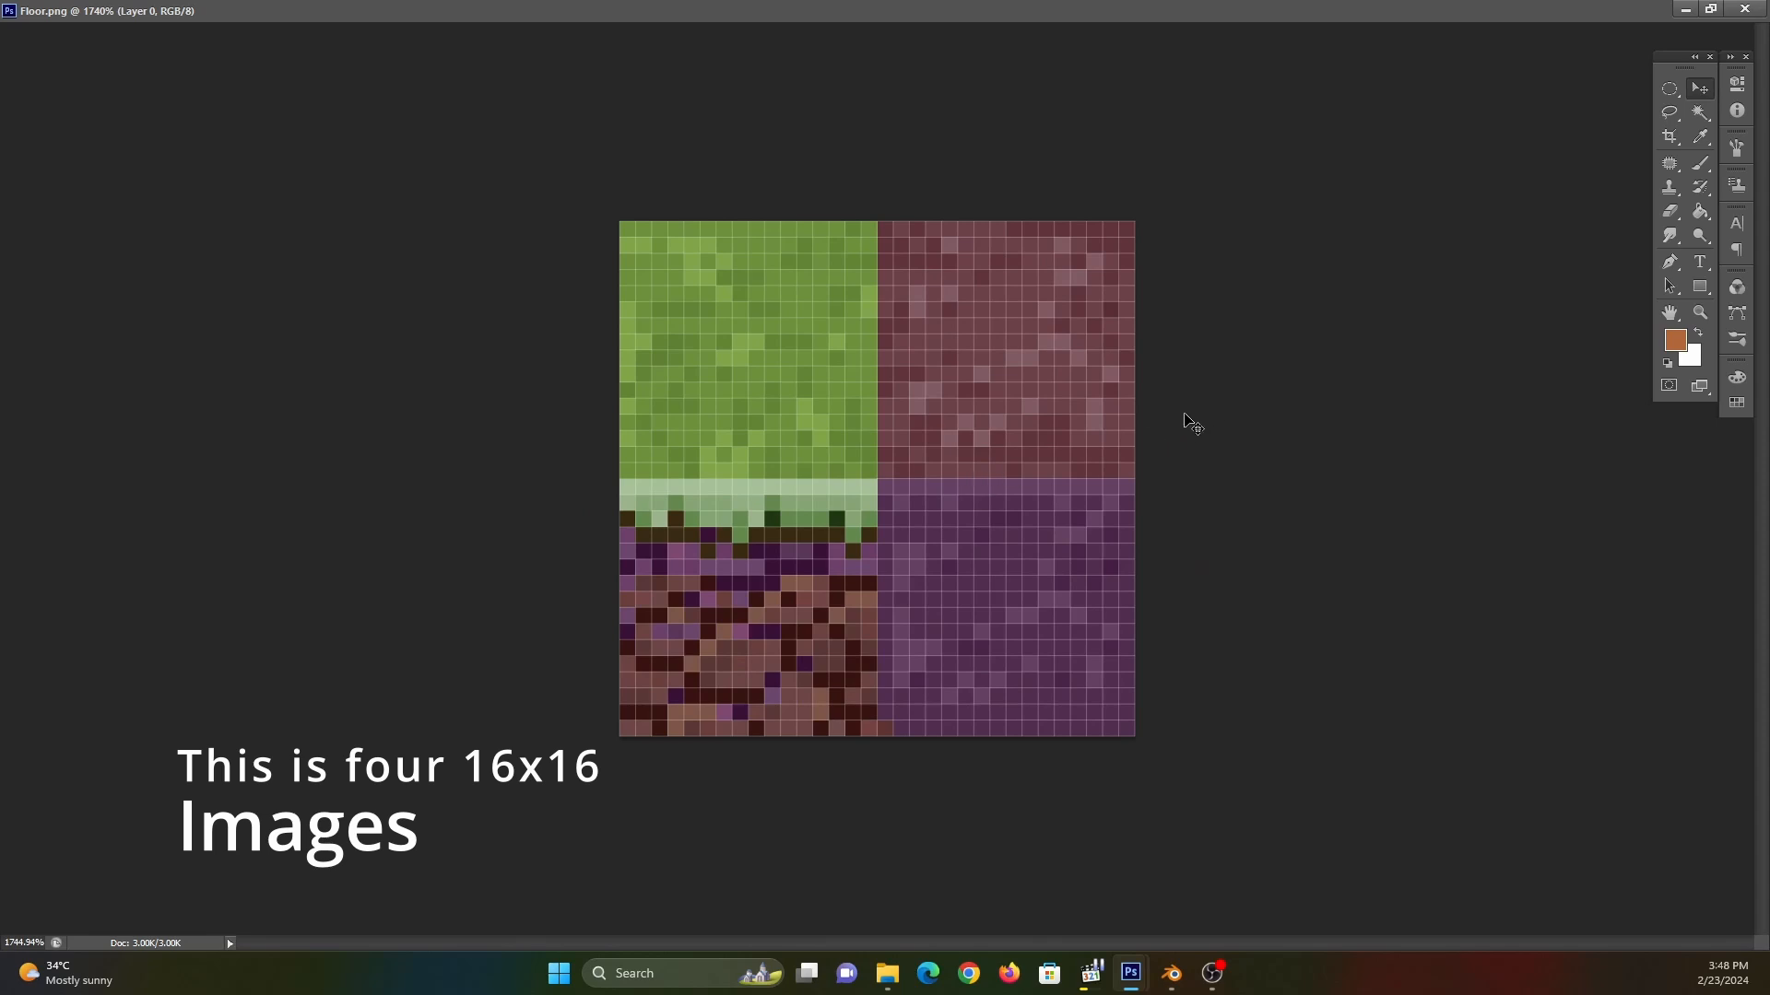
key(Delete)
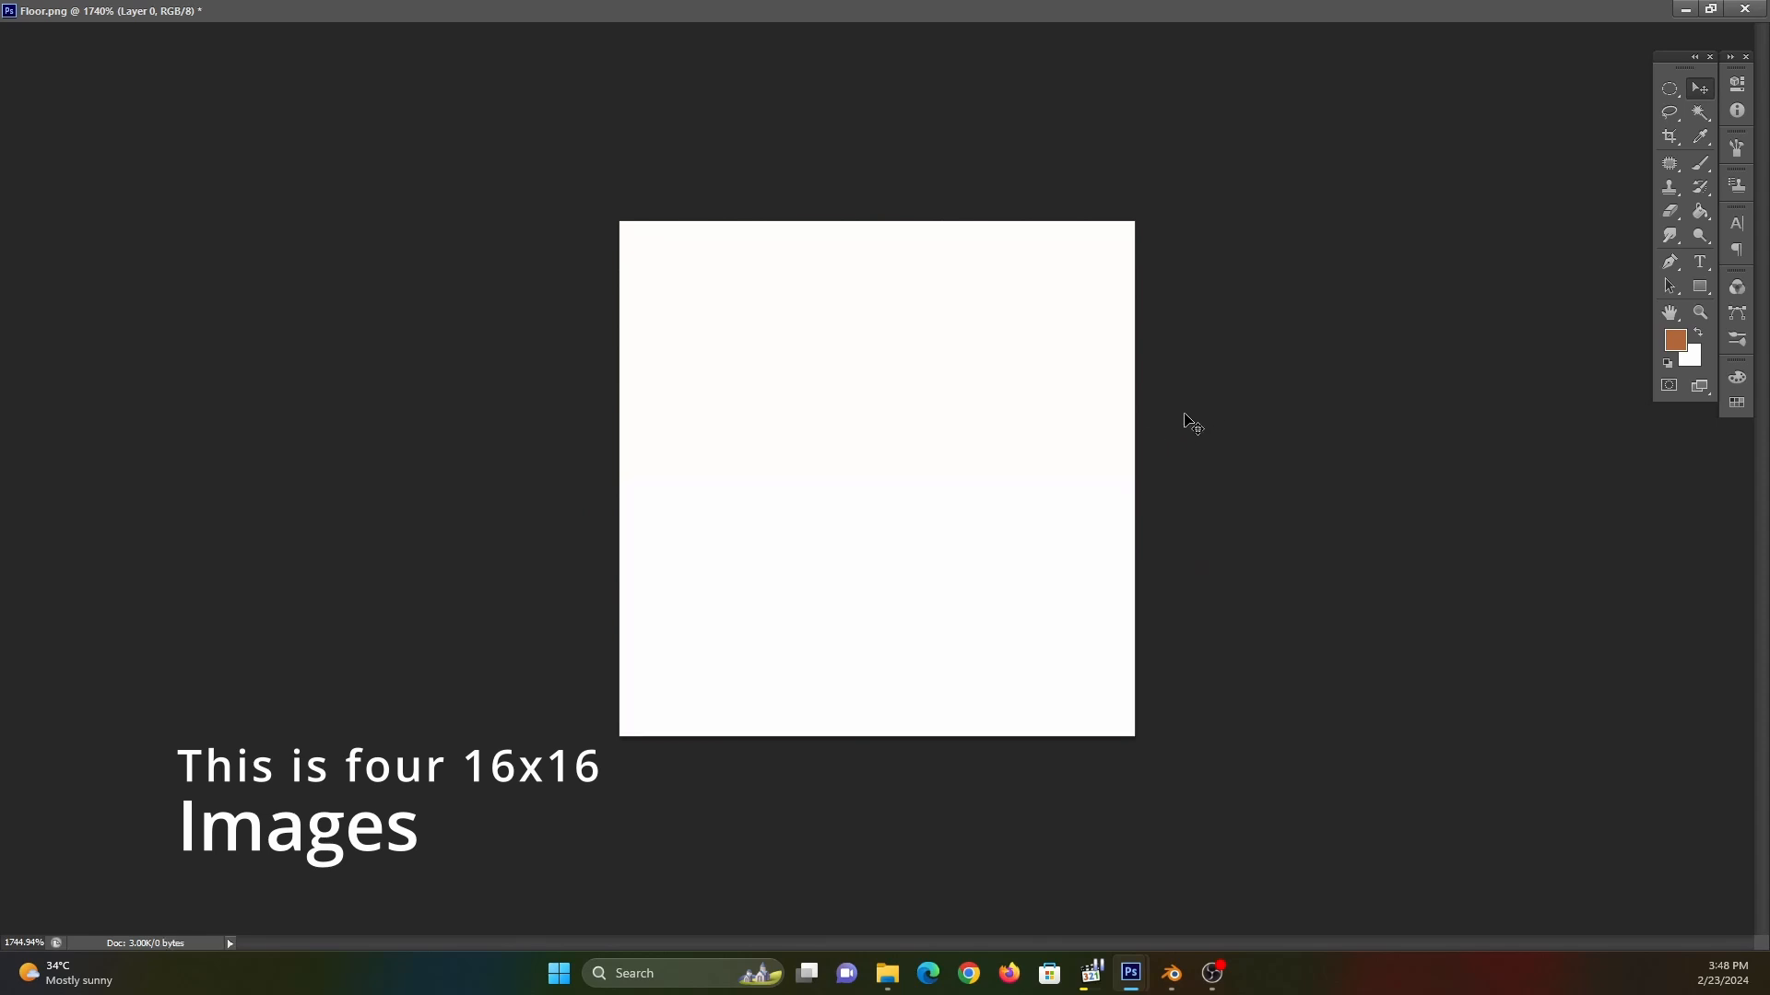
- Draw an orange-brown border and freeform pattern in the canvas's upper-right quarter with the Pencil tool, using colour b05f2f
key(b)
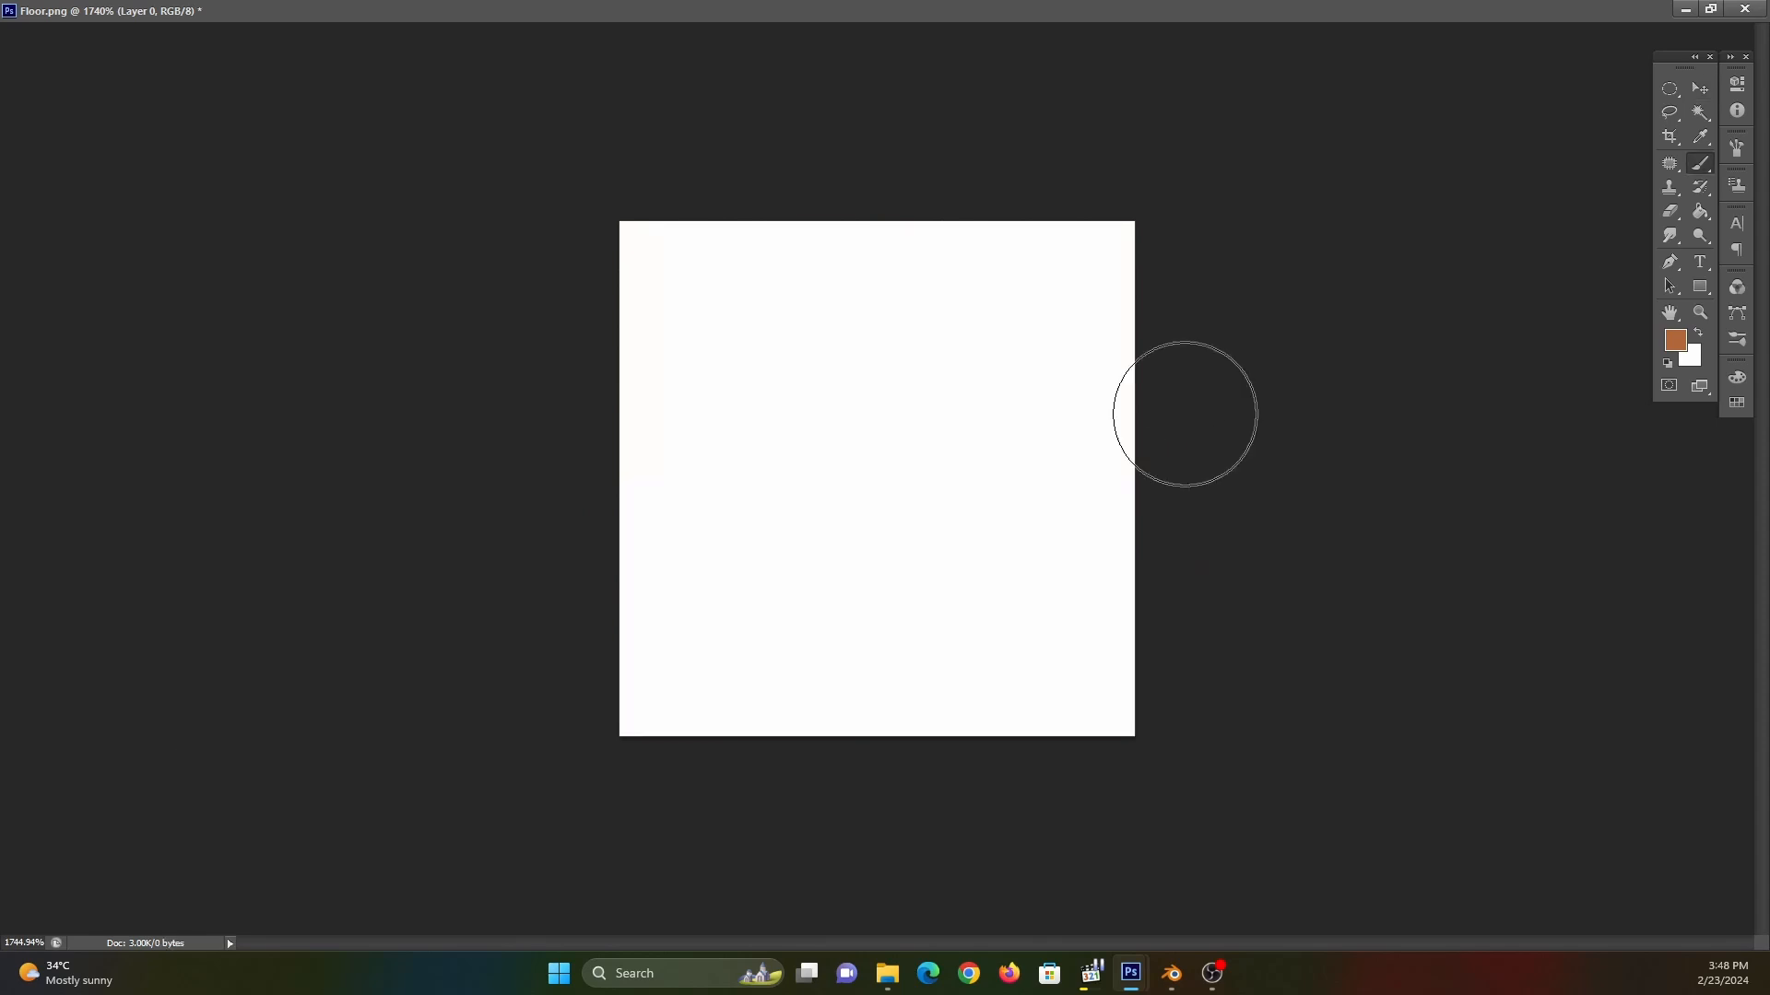
click(1674, 340)
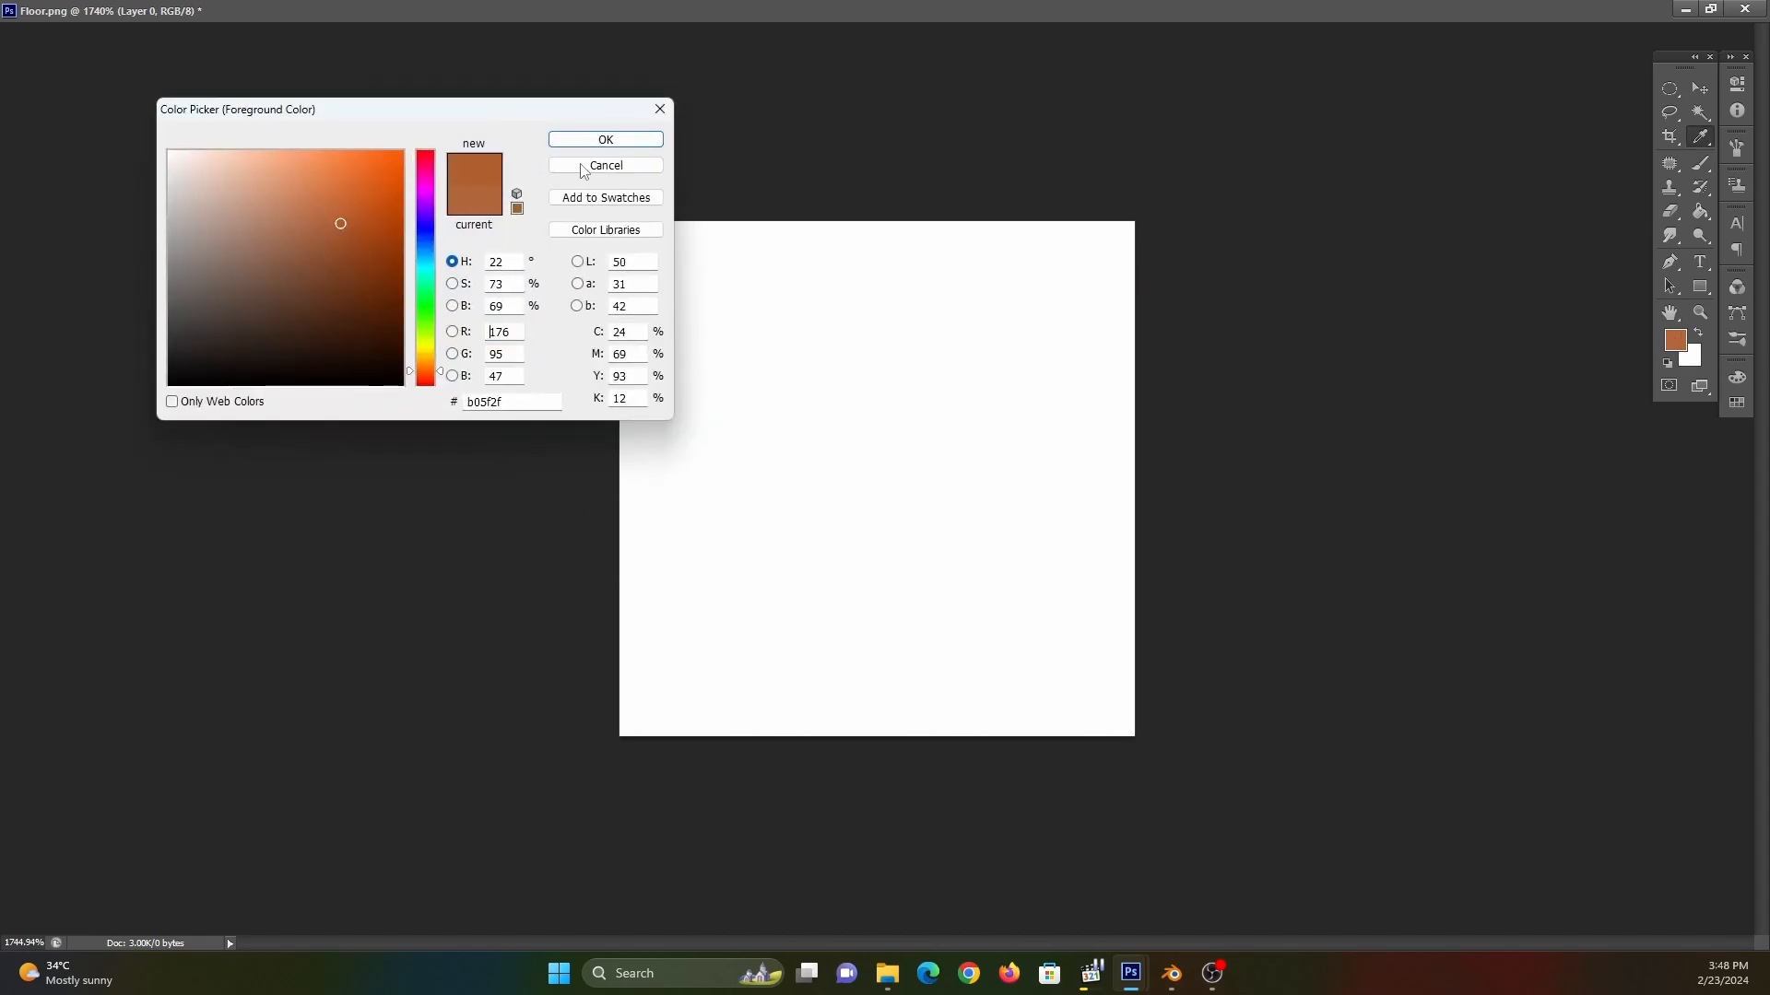
click(597, 140)
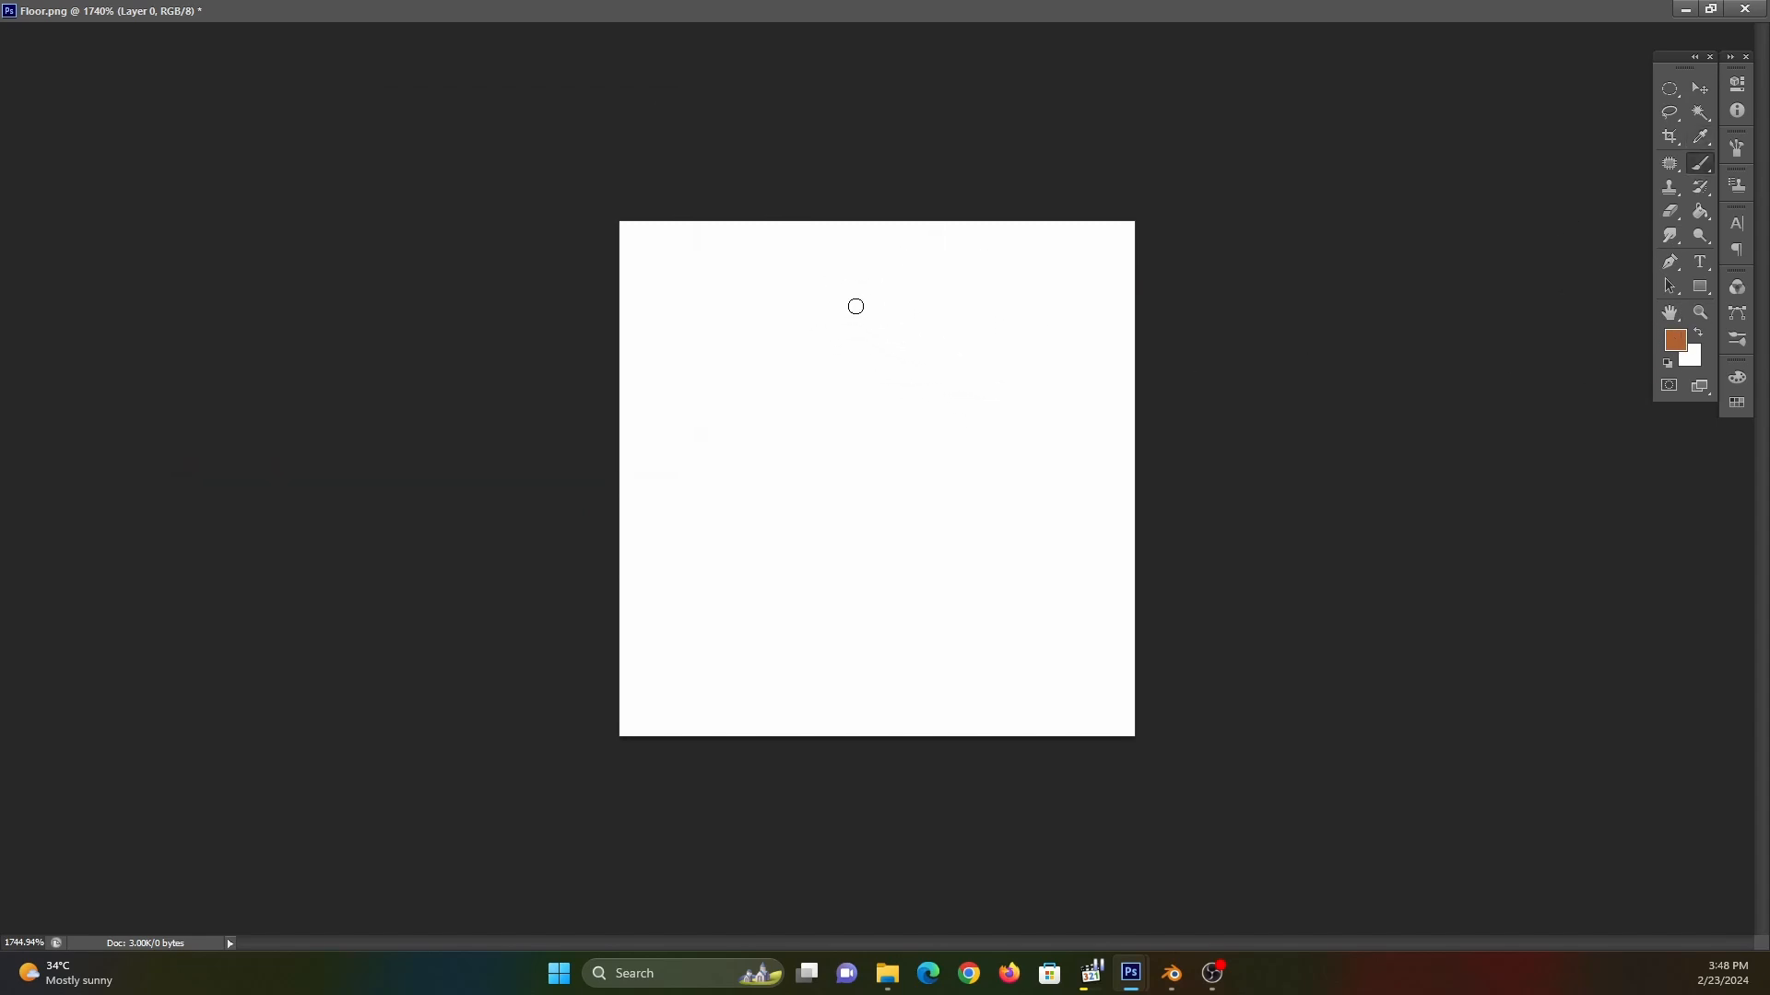
right_click(1701, 167)
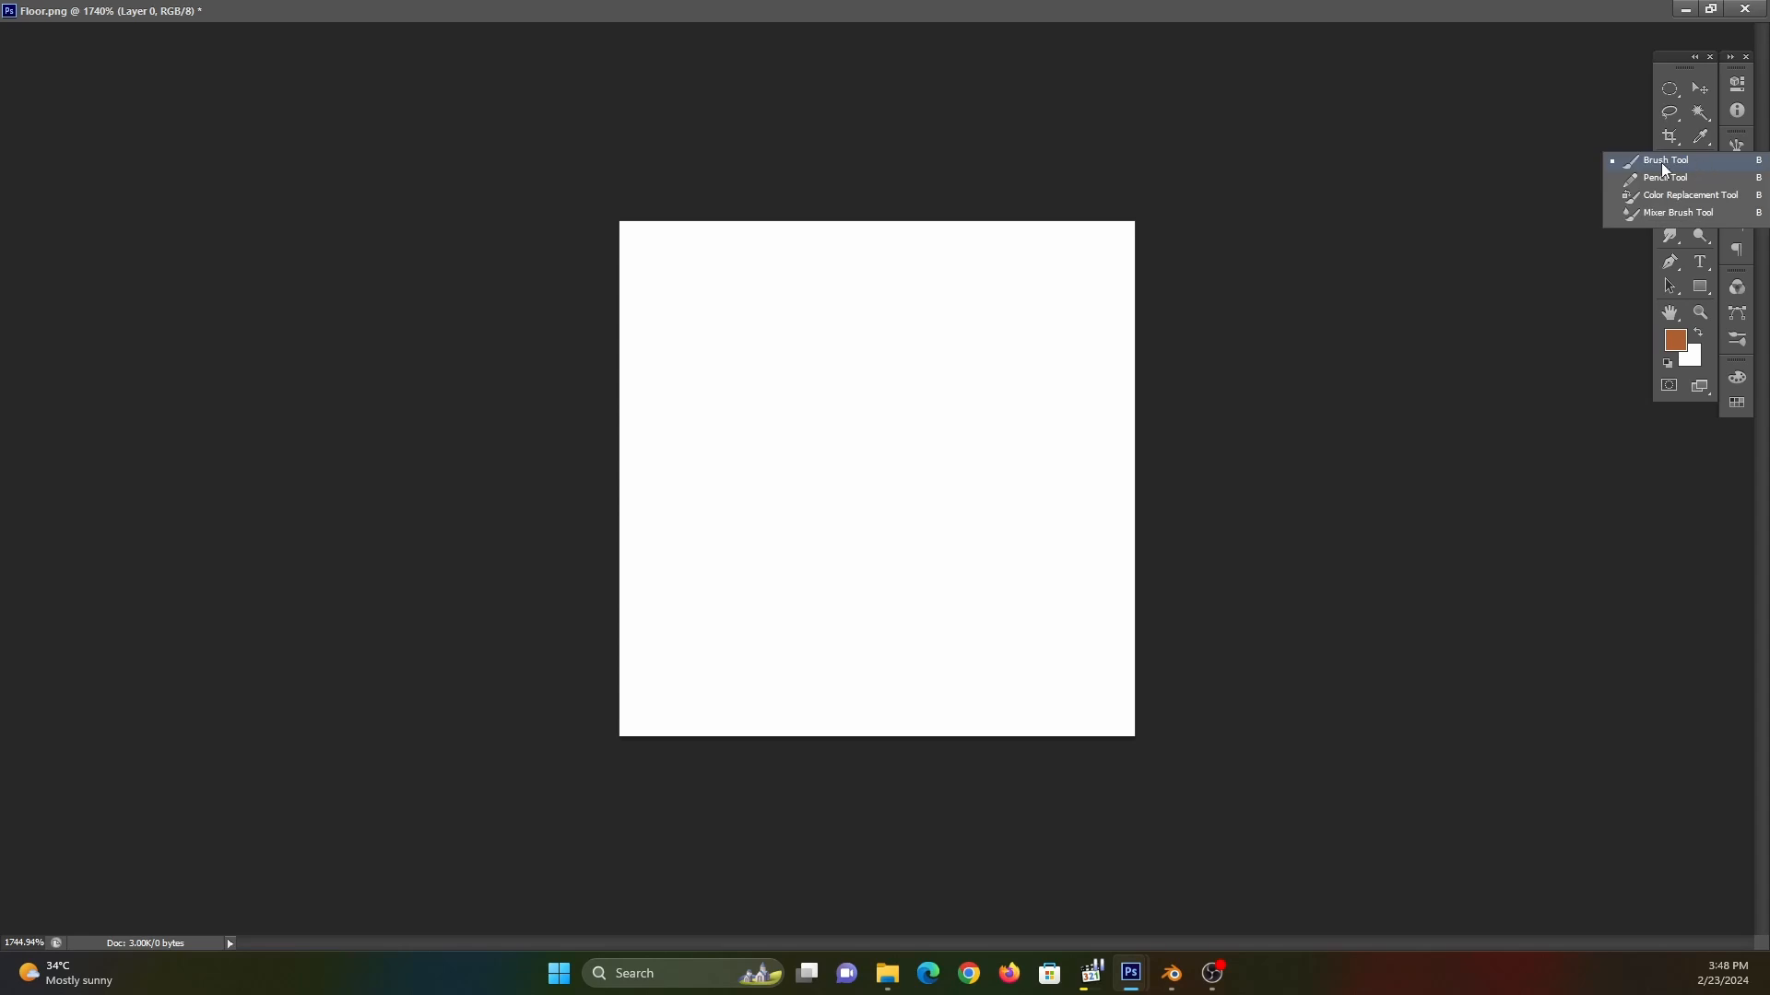
click(1682, 179)
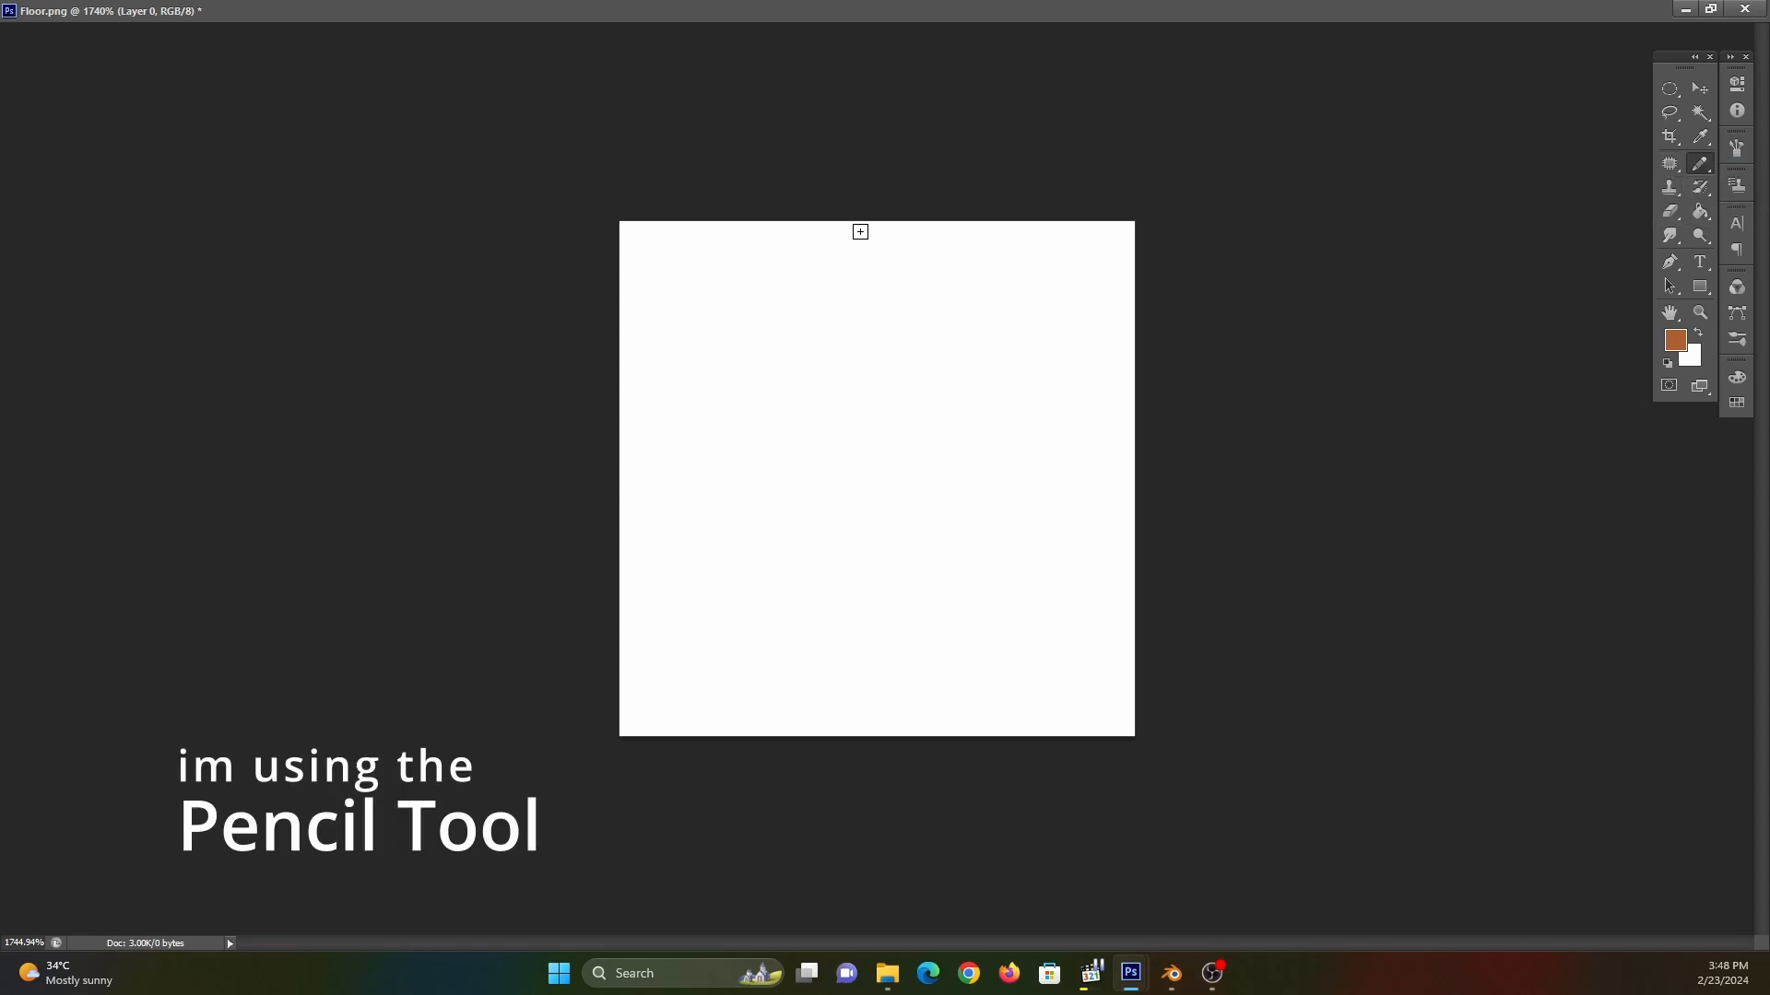
mouse_move(860, 231)
mouse_down()
mouse_move(862, 422)
mouse_move(1084, 430)
mouse_up()
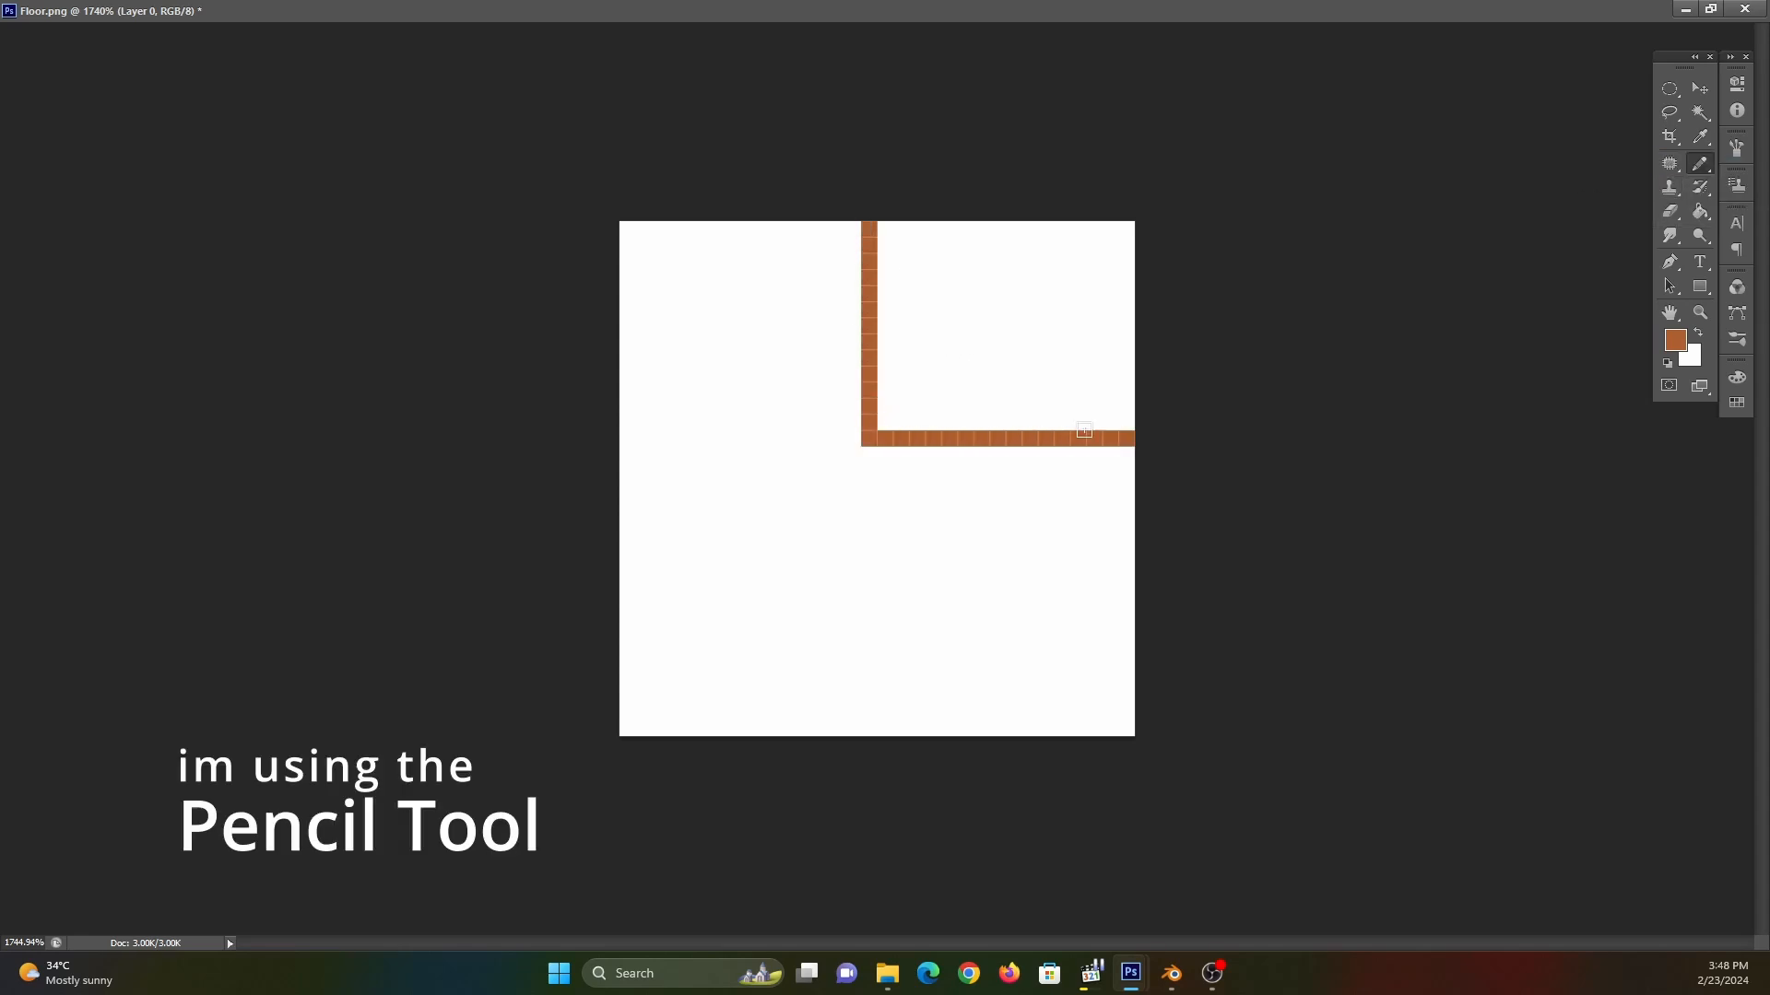
drag(1022, 359, 913, 303)
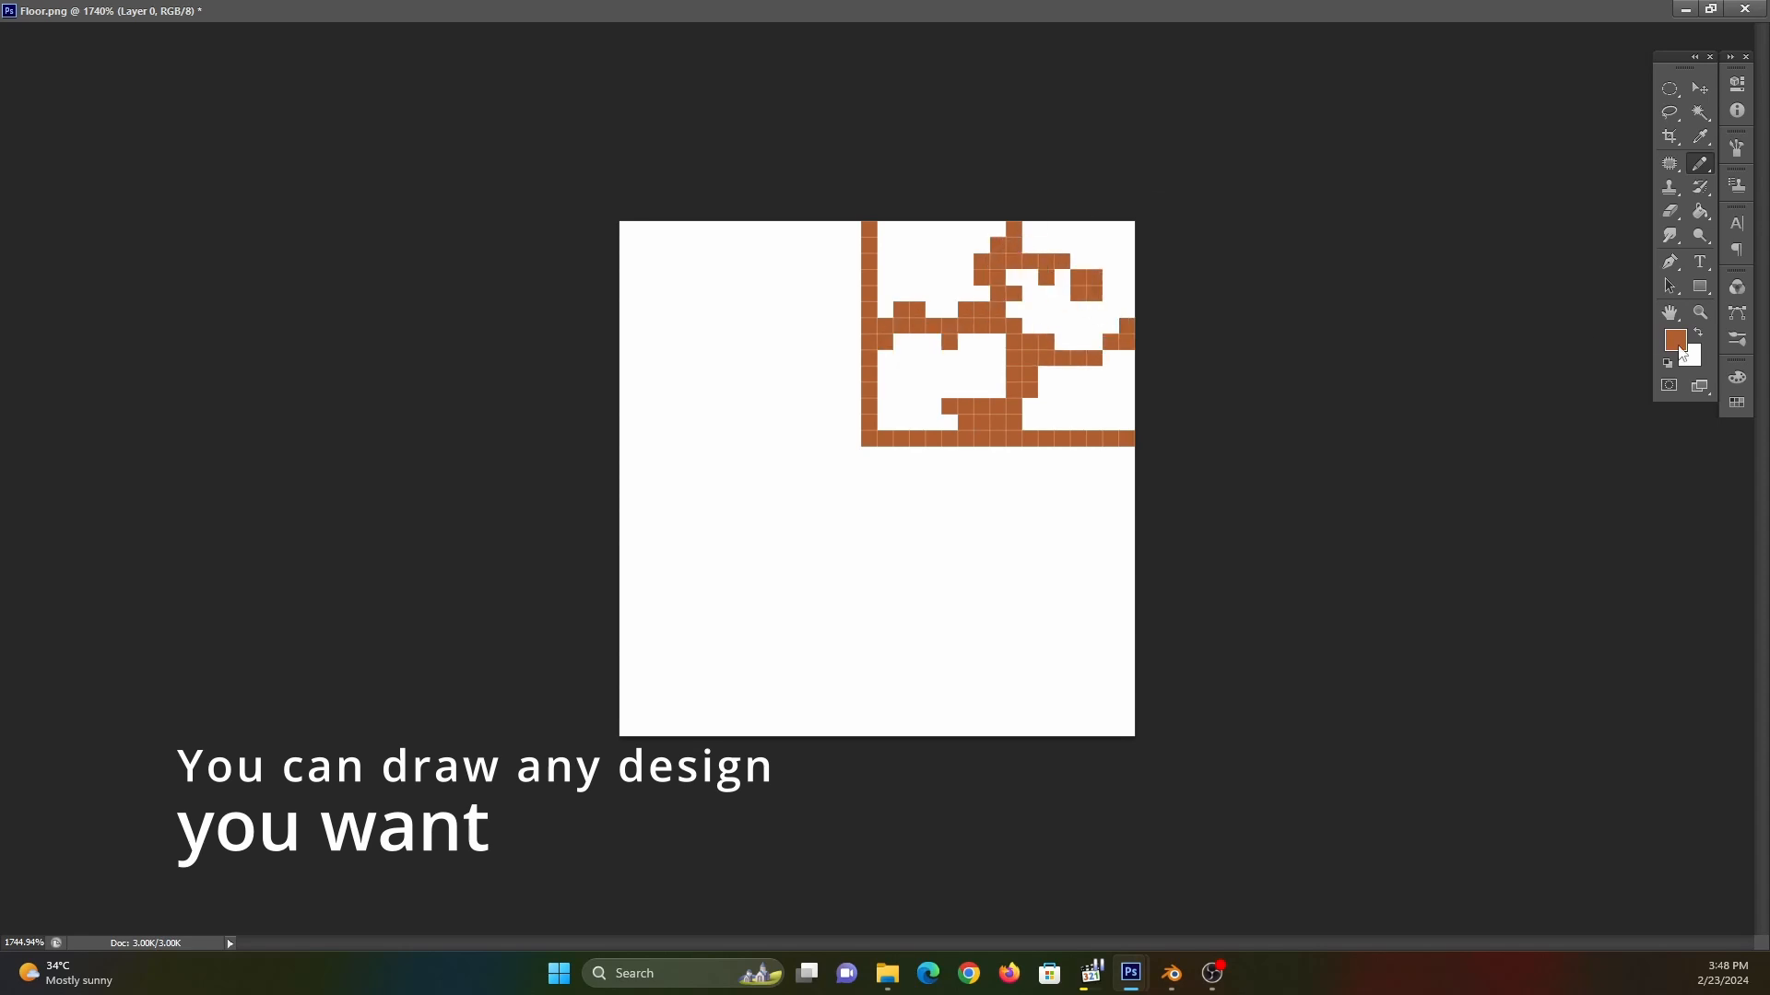
- Fill the white areas inside the orange-brown pattern with a dark brown using the Paint Bucket
click(1679, 347)
click(311, 308)
click(604, 140)
key(g)
click(935, 368)
click(932, 277)
click(1062, 310)
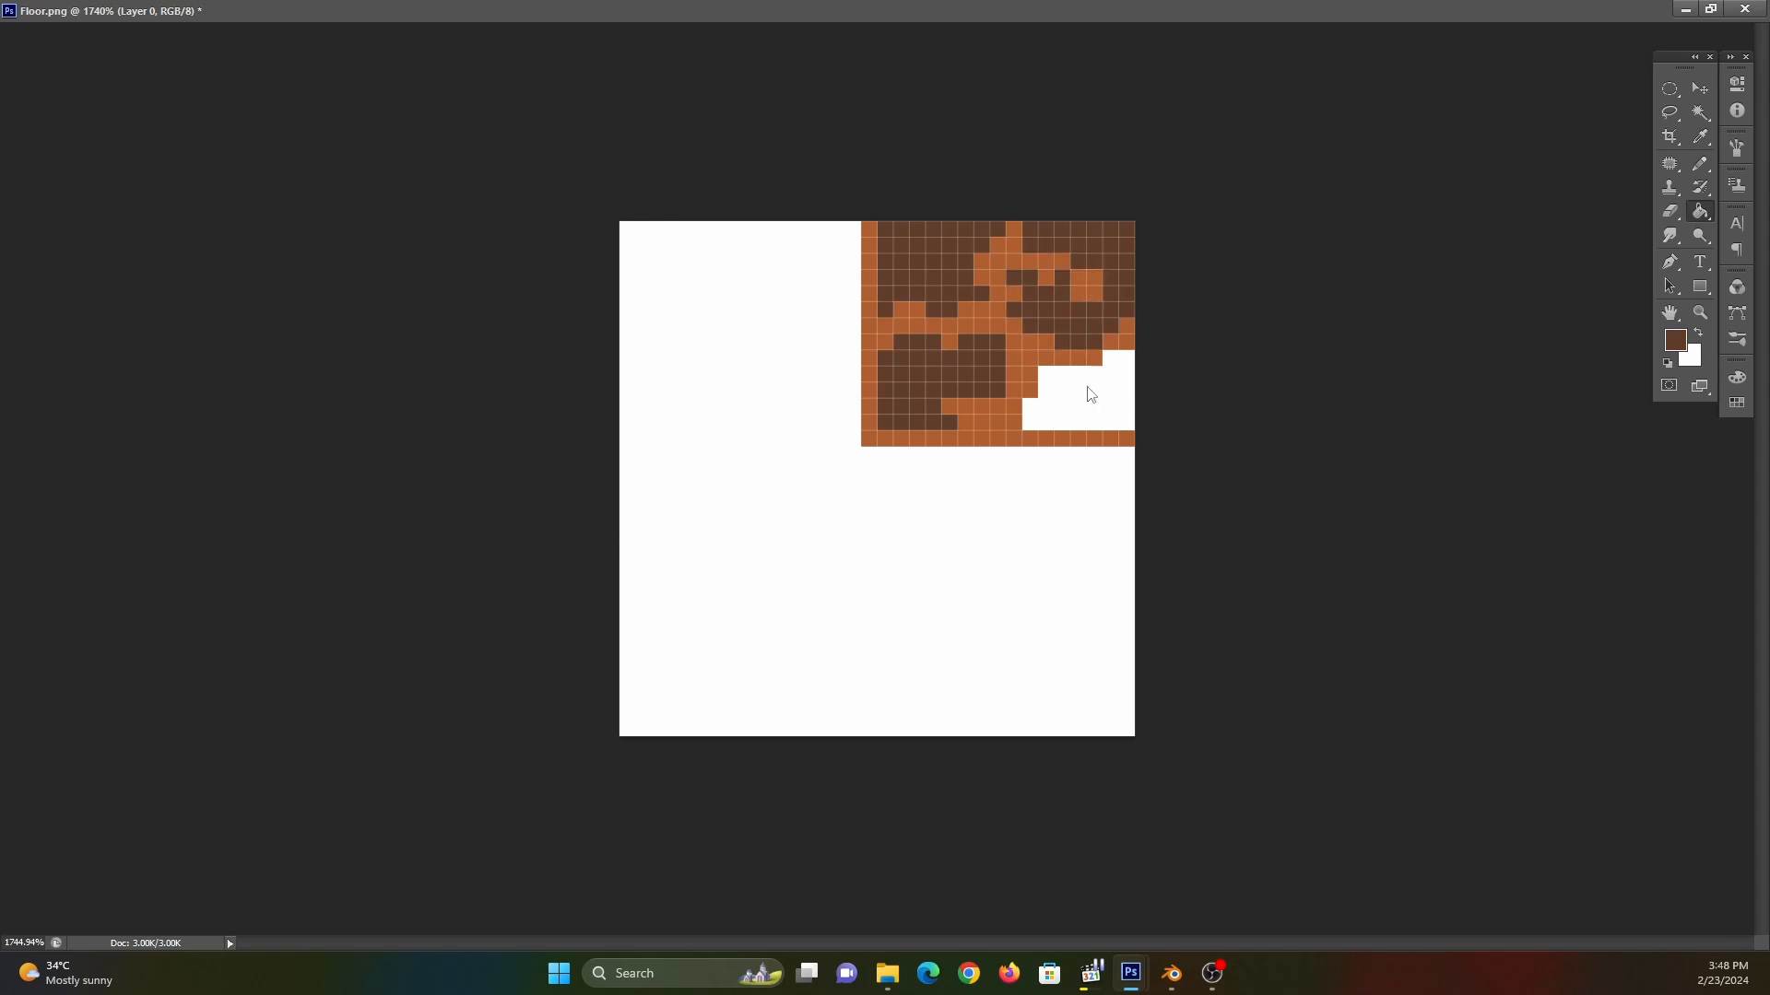
click(1091, 394)
- Choose a reddish-brown foreground colour and pencil shading pixels along the pattern's dark brown areas
click(1679, 341)
click(272, 205)
click(346, 239)
click(604, 139)
alt+scroll(902, 381, up, 2)
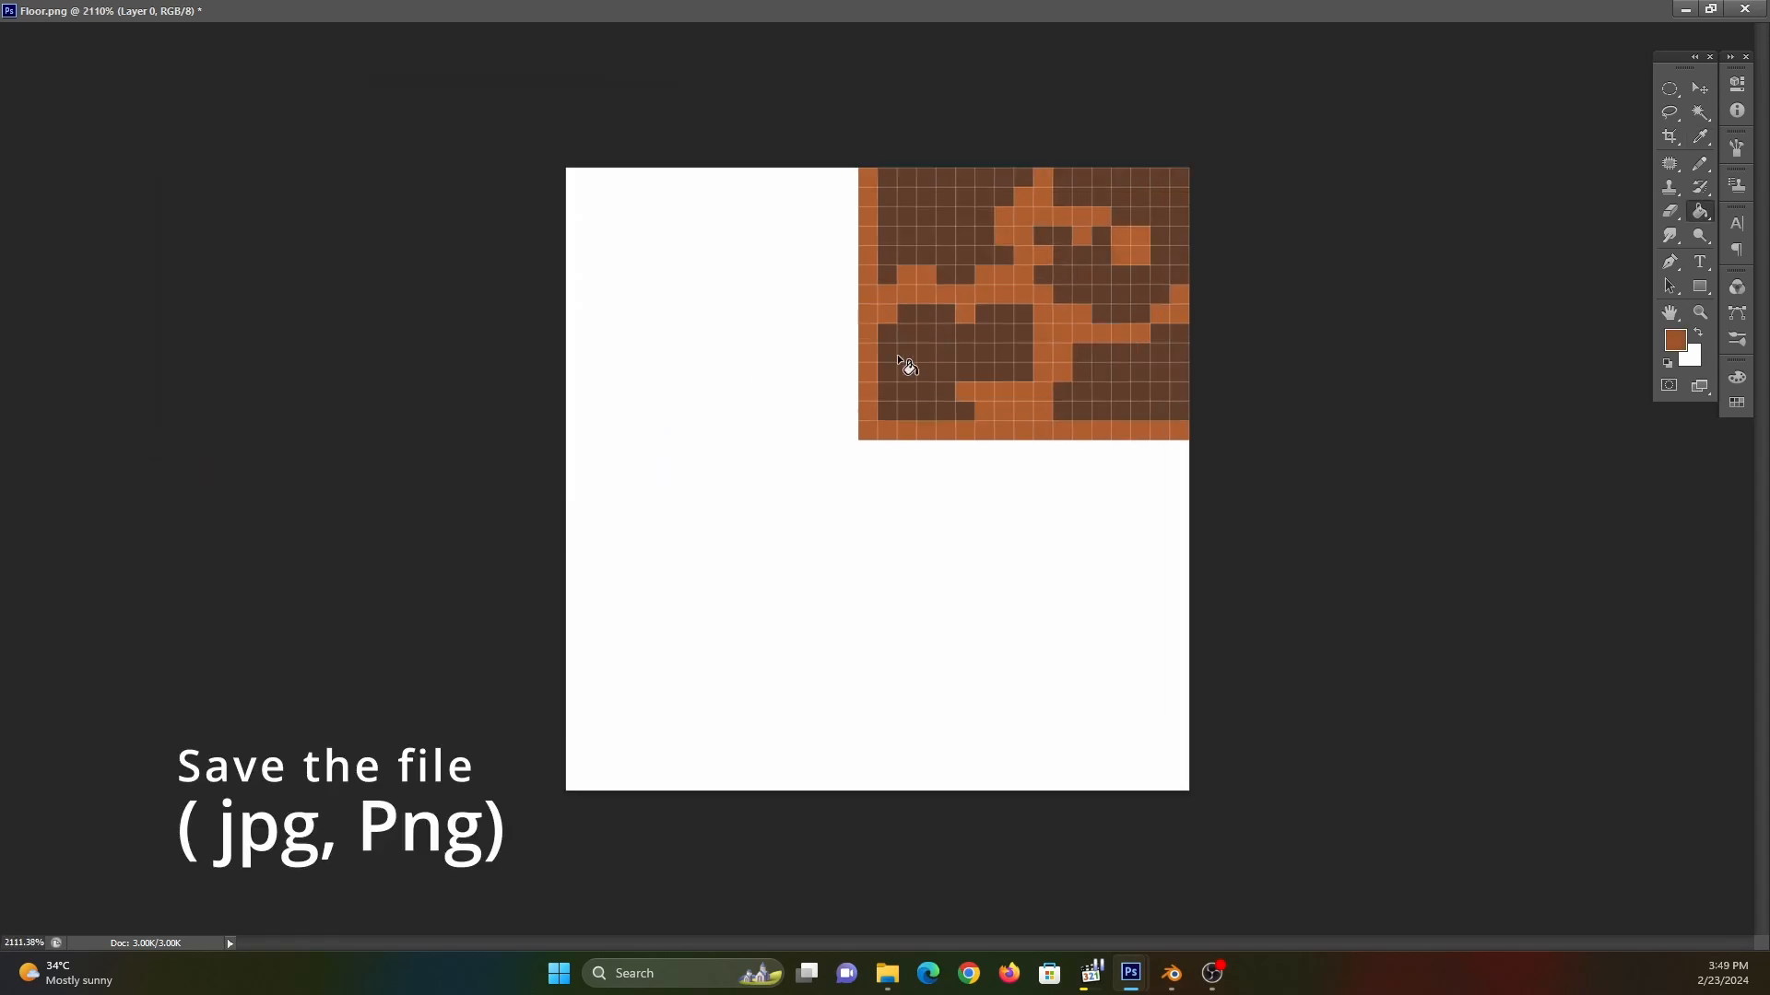
key(b)
alt+scroll(889, 327, up, 1)
drag(1051, 285, 1223, 317)
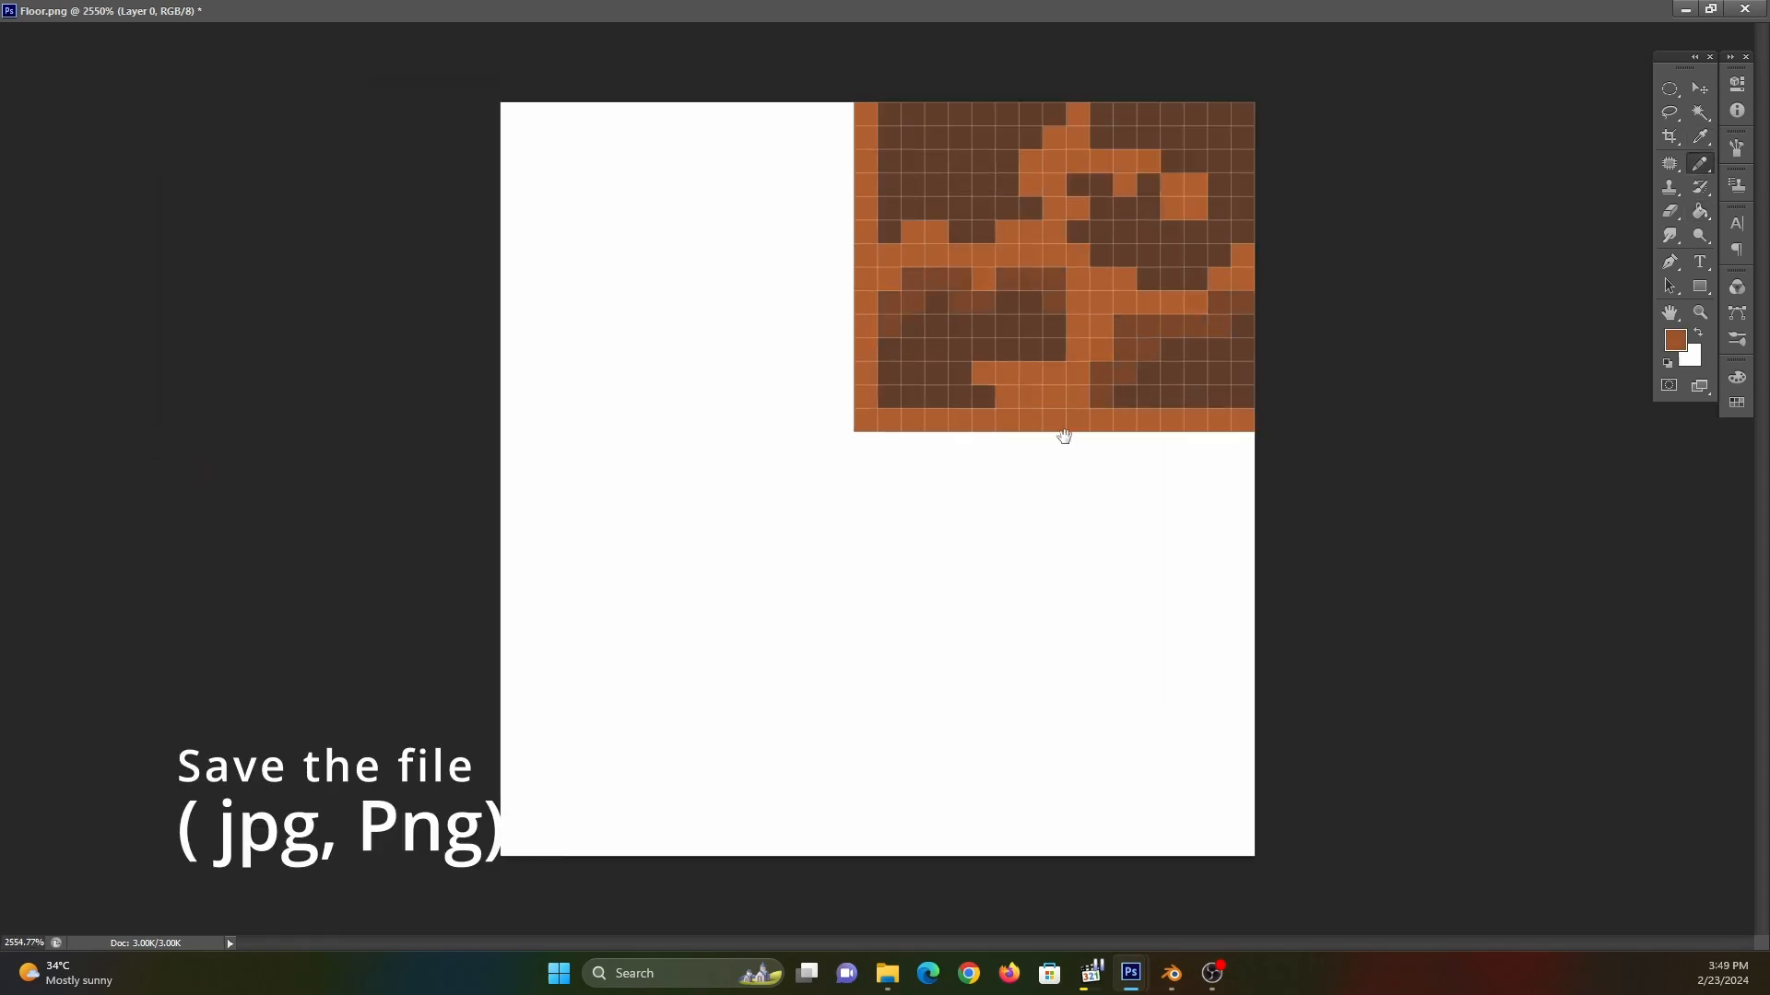
drag(1016, 162, 1023, 166)
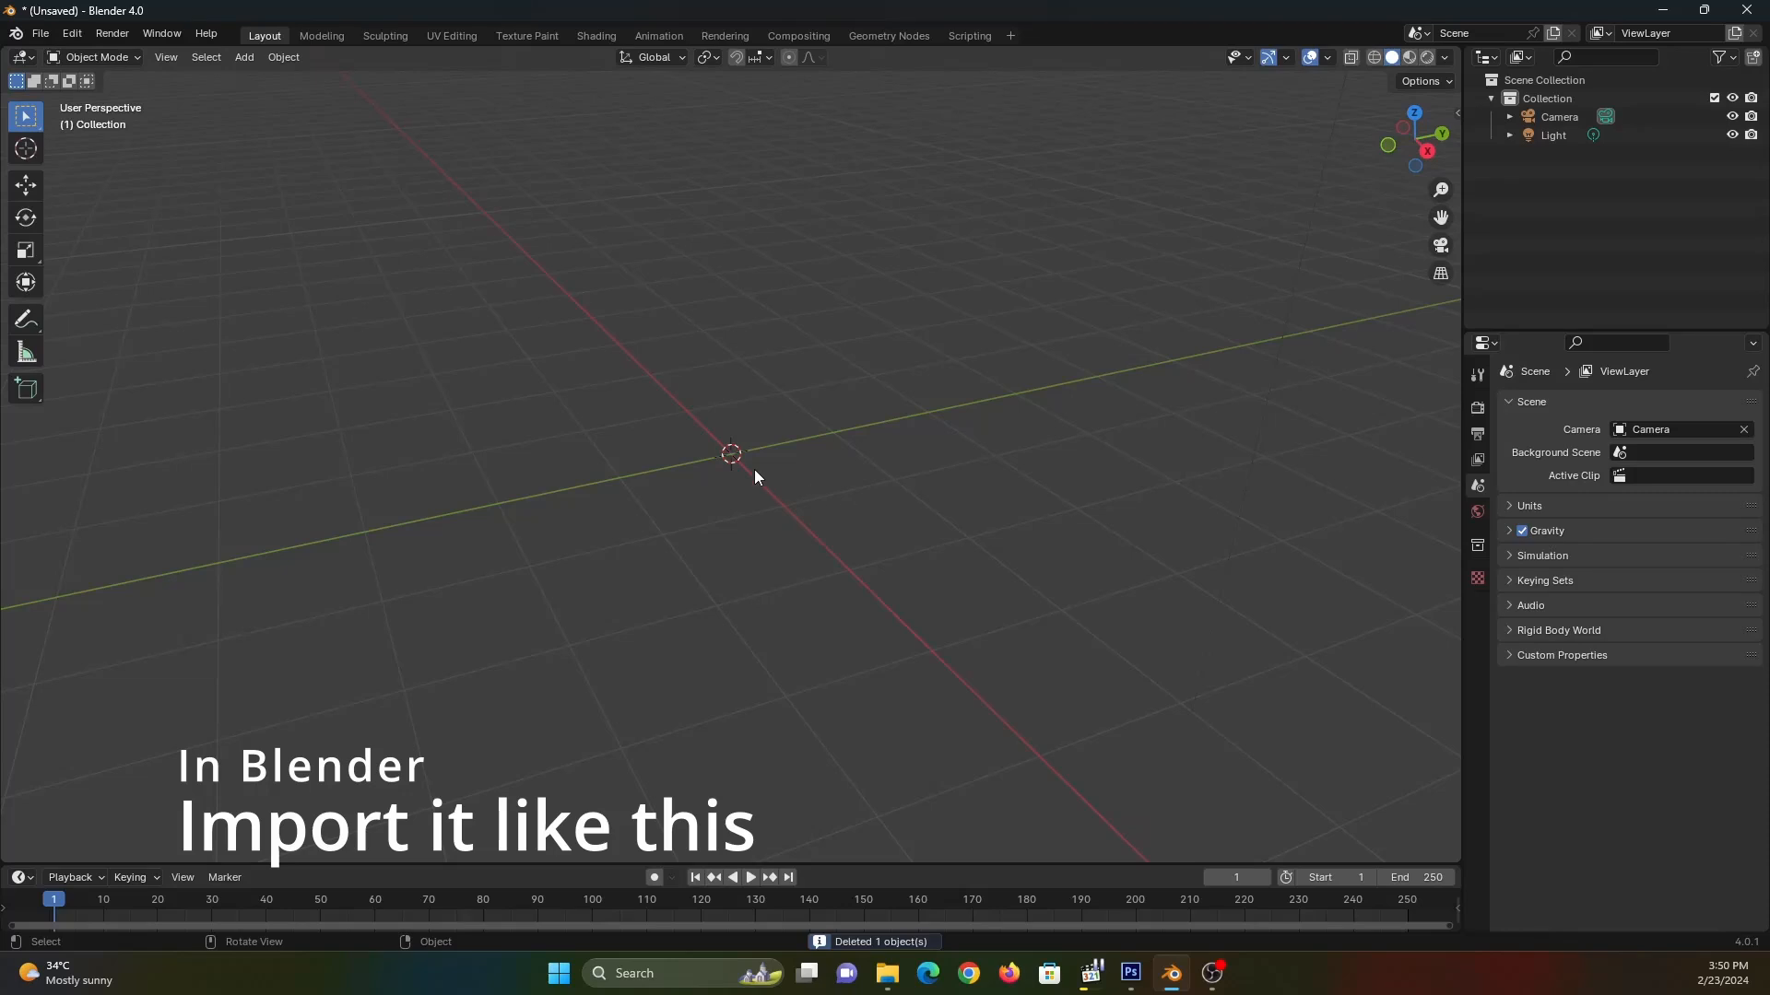
- Switch to Blender and import the Floor image as a plane
shift+middle_drag(761, 452, 704, 556)
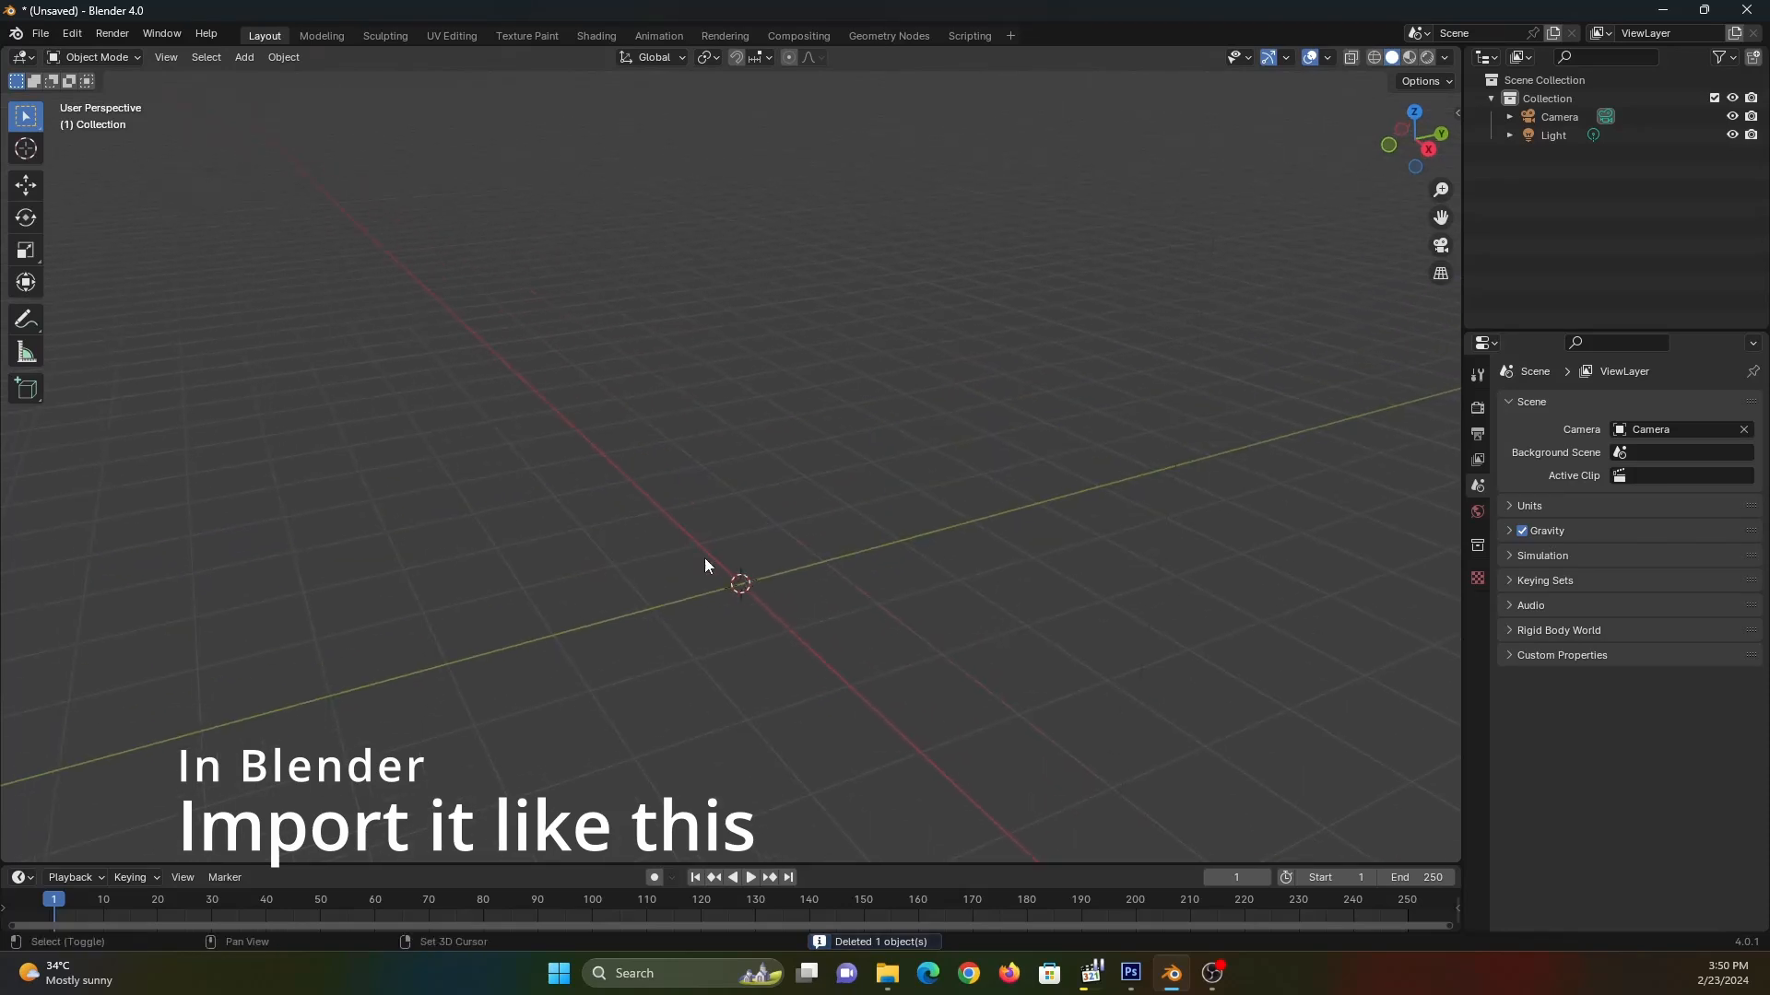
click(39, 34)
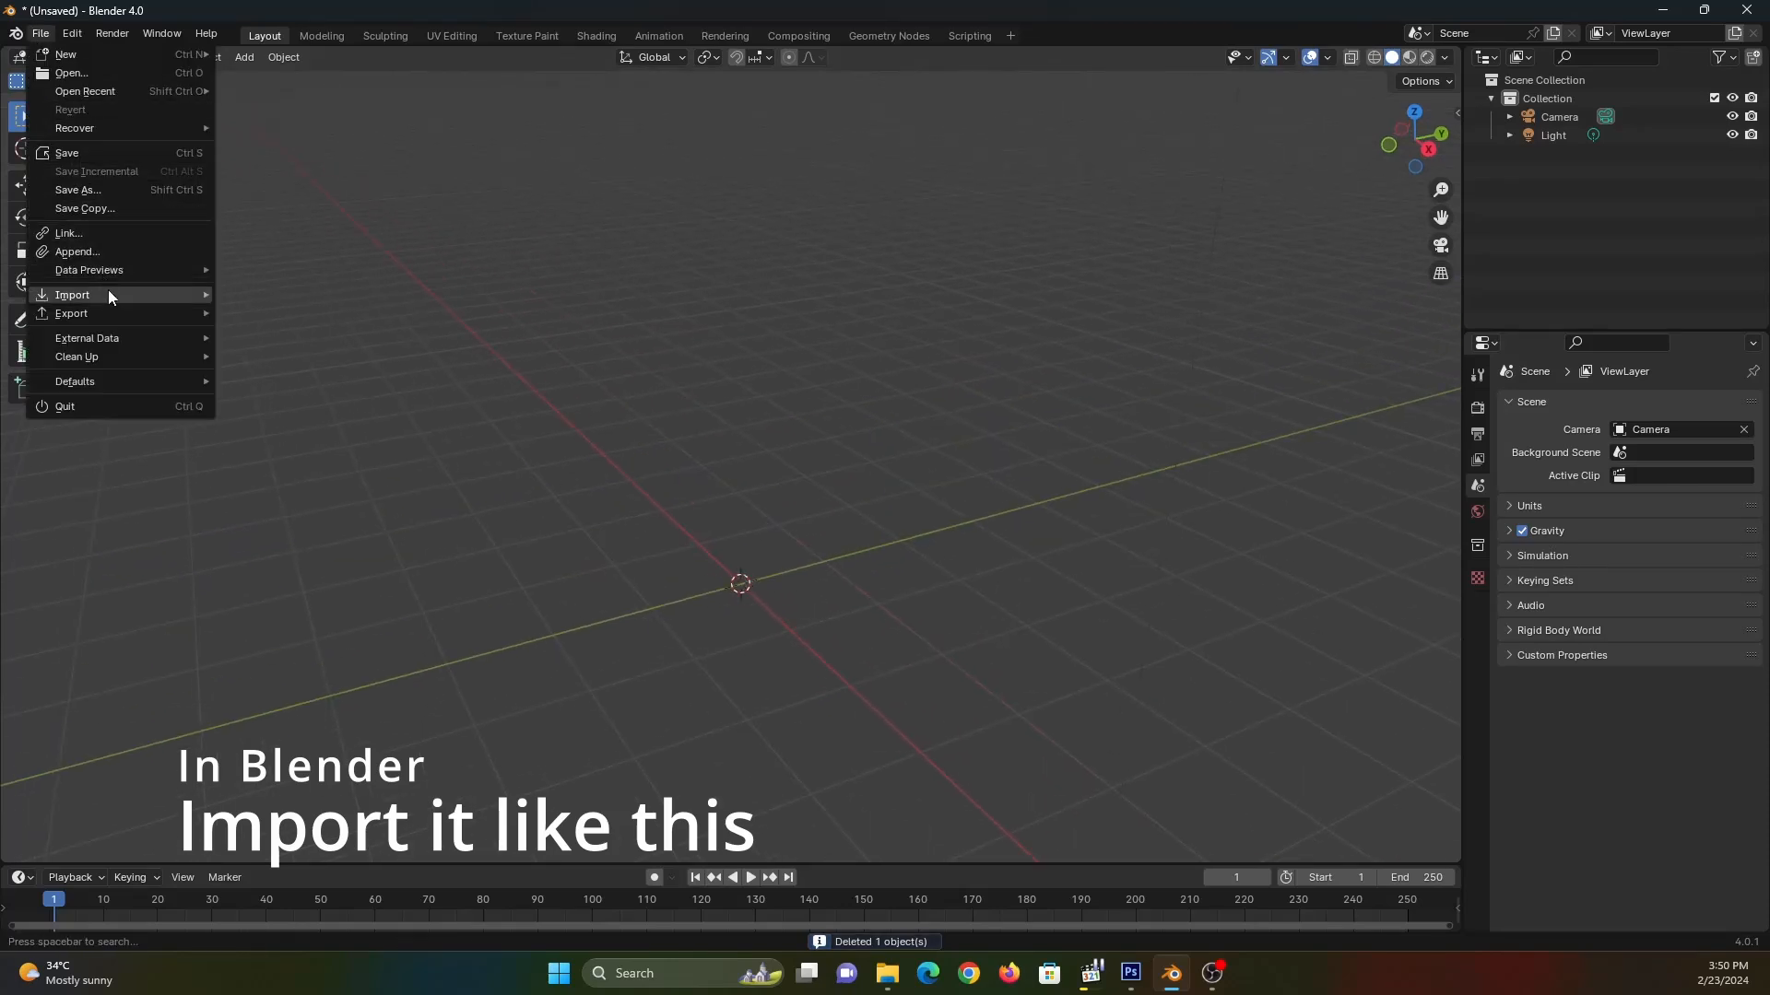
mouse_move(109, 294)
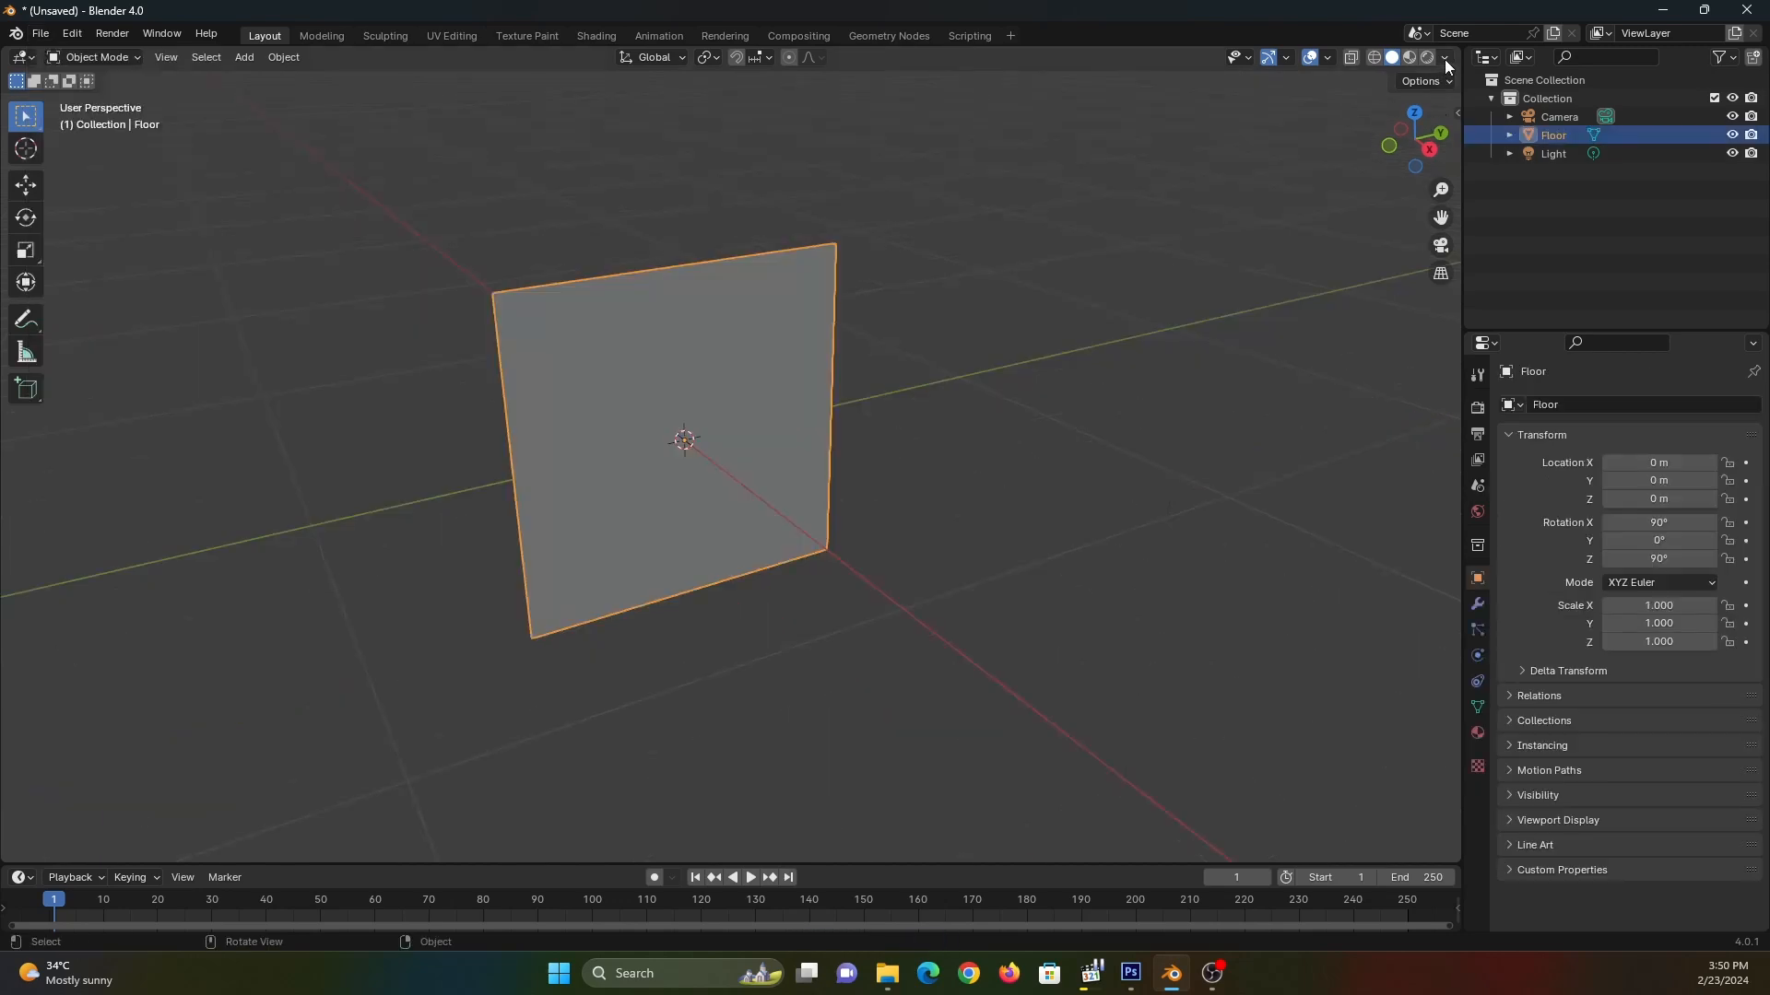
- Set the solid viewport shading colour to Texture so the floor image shows on the plane
click(1445, 57)
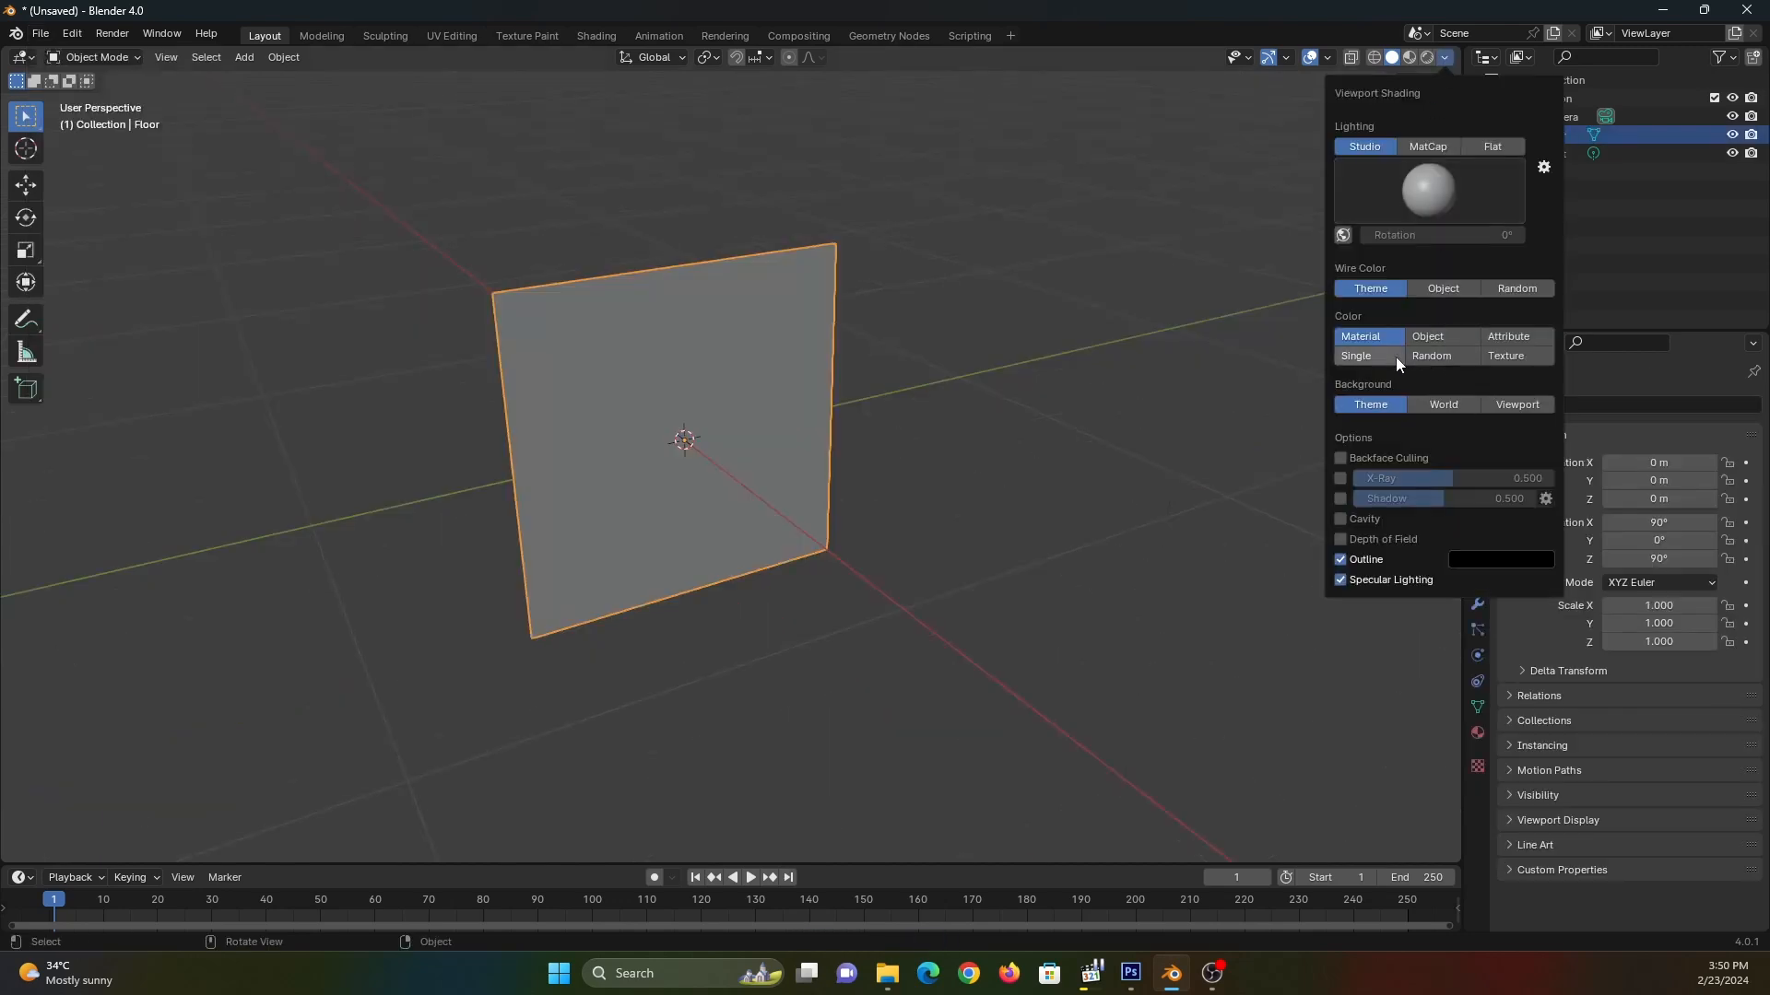
click(1506, 356)
middle_drag(973, 529, 844, 522)
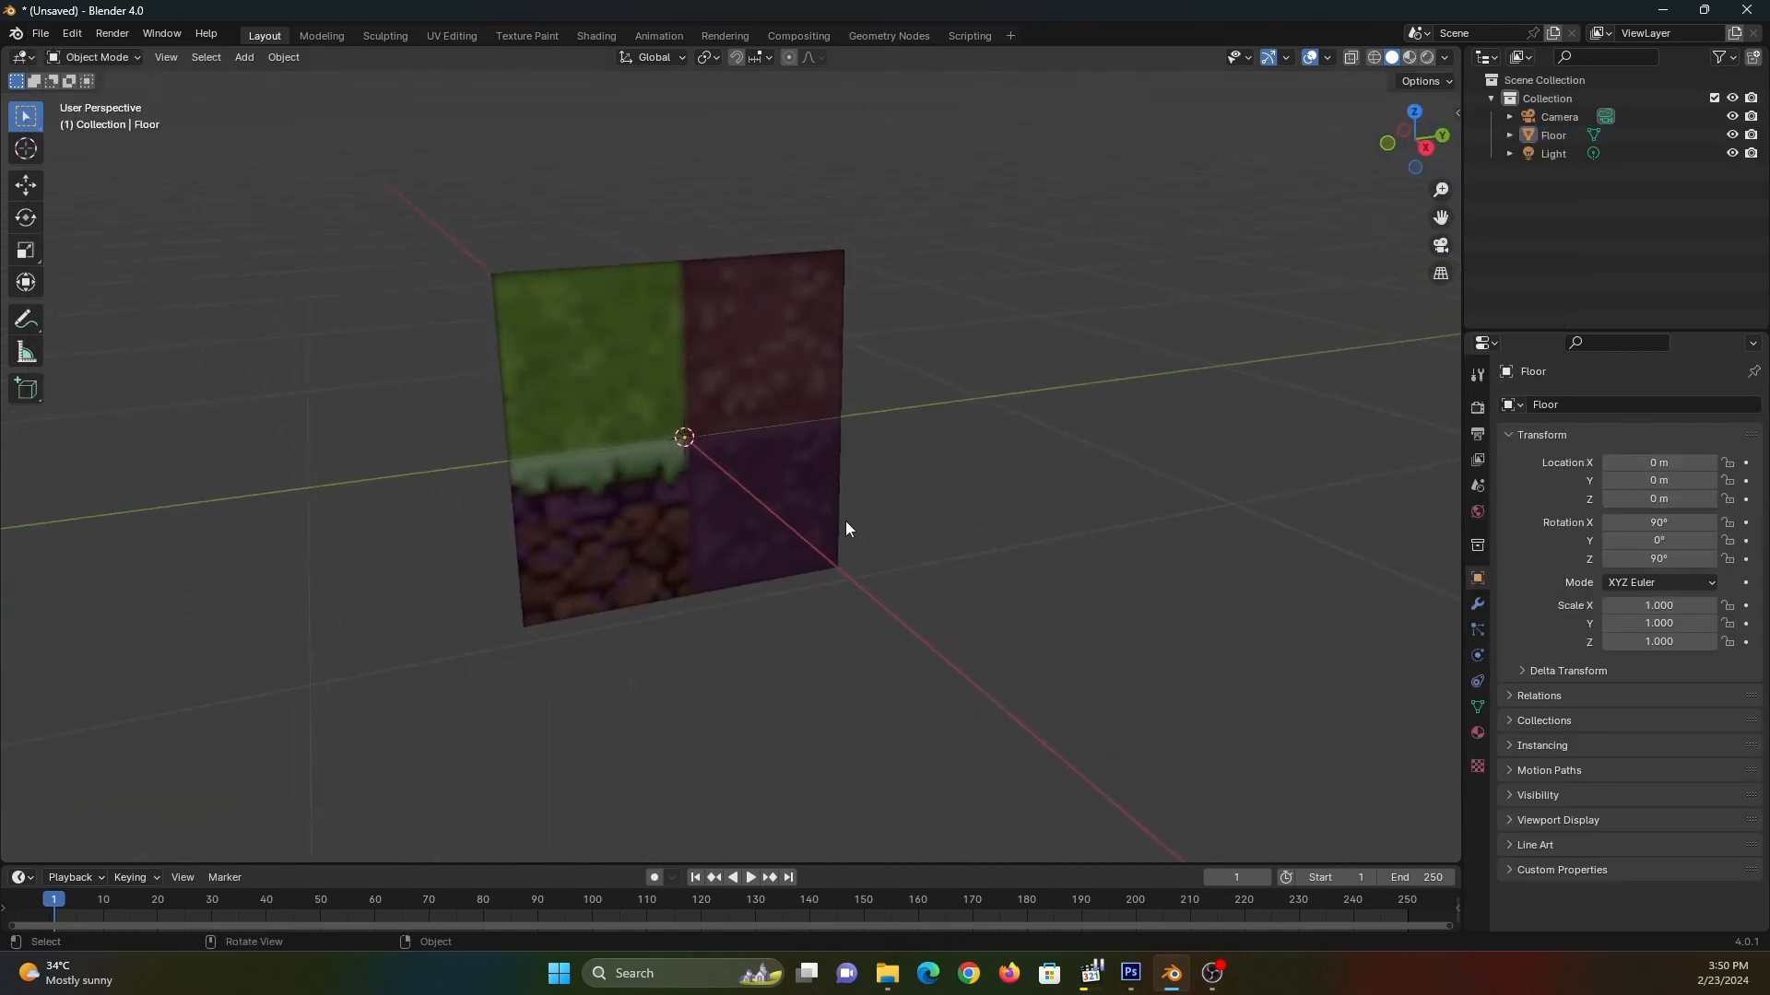
- Set the interpolation of the Floor material's base colour image to Closest
click(1477, 734)
scroll(1627, 604, down, 2)
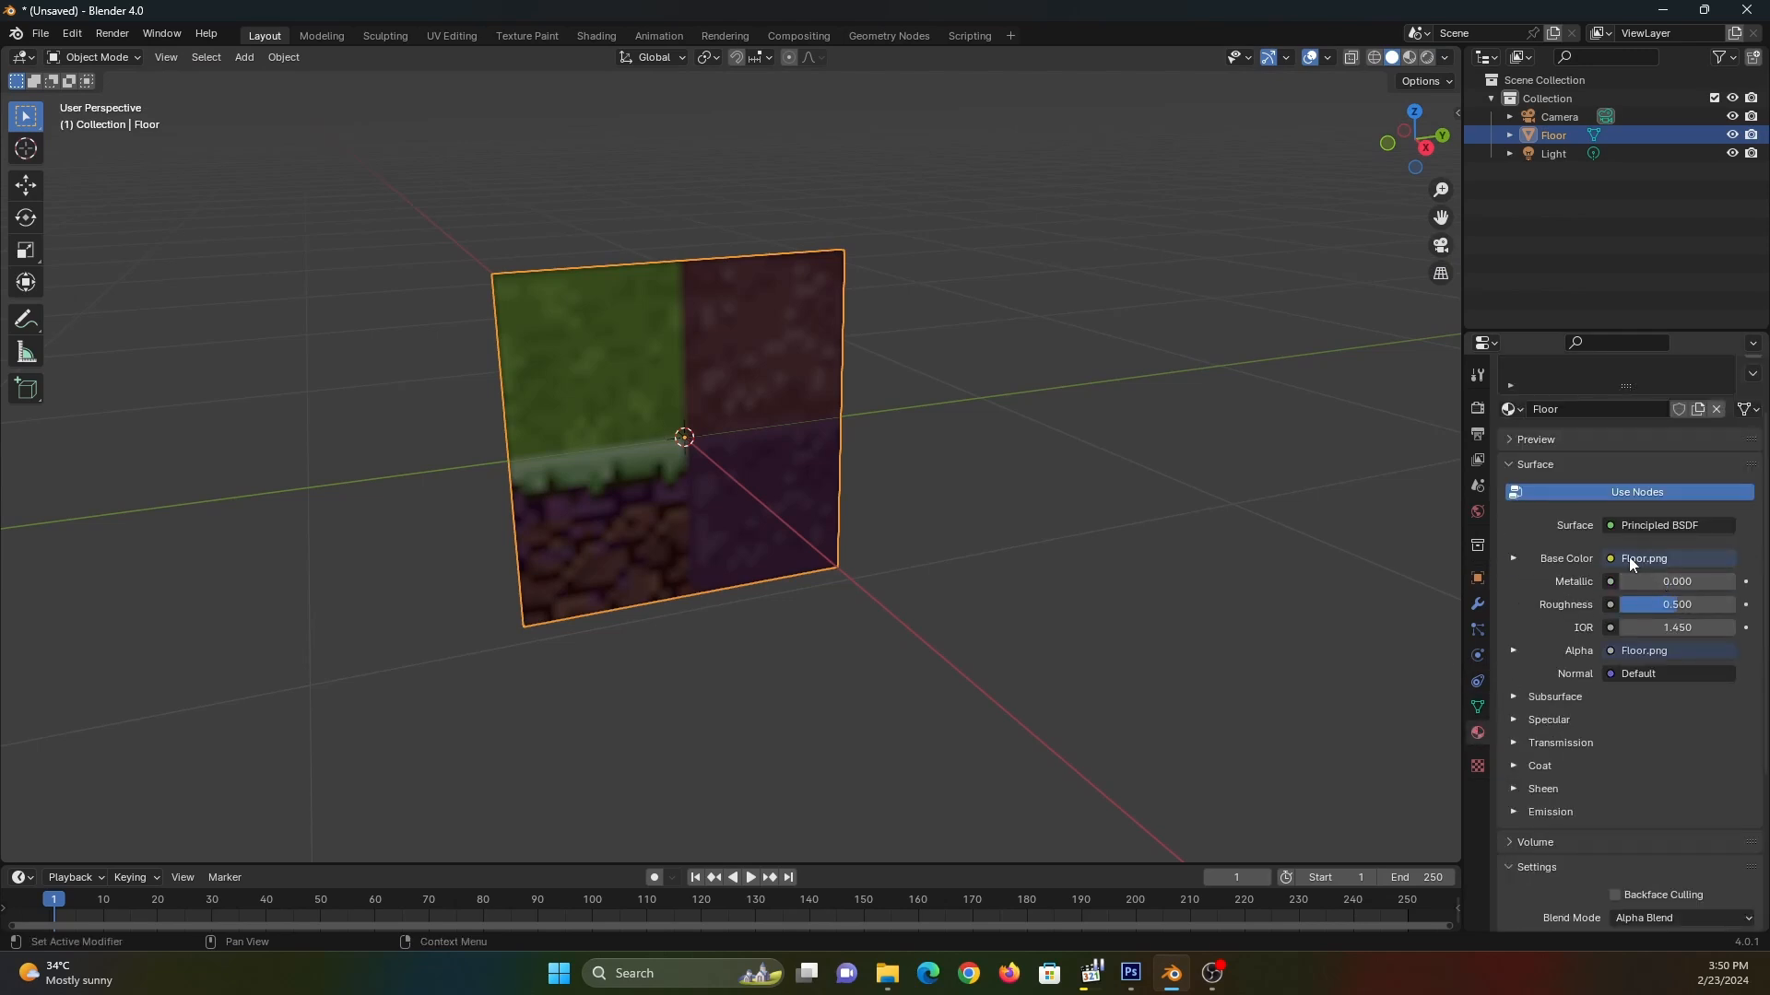
click(1517, 560)
scroll(1523, 561, down, 4)
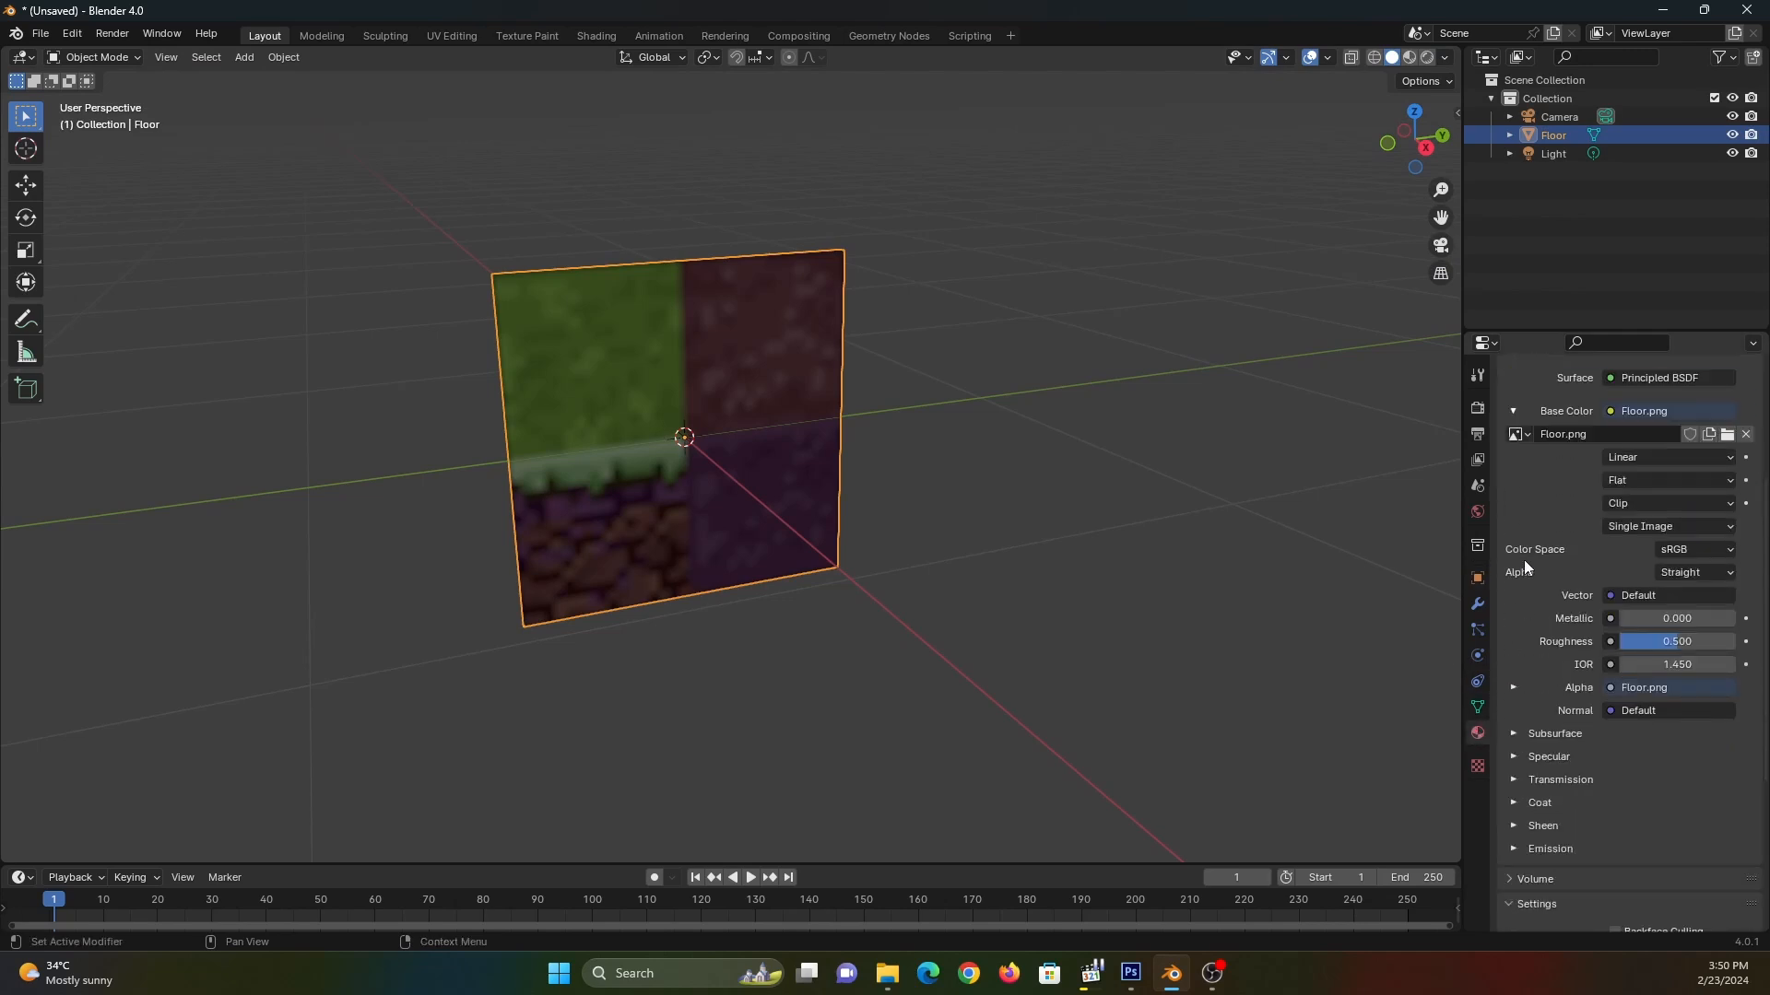
click(1647, 457)
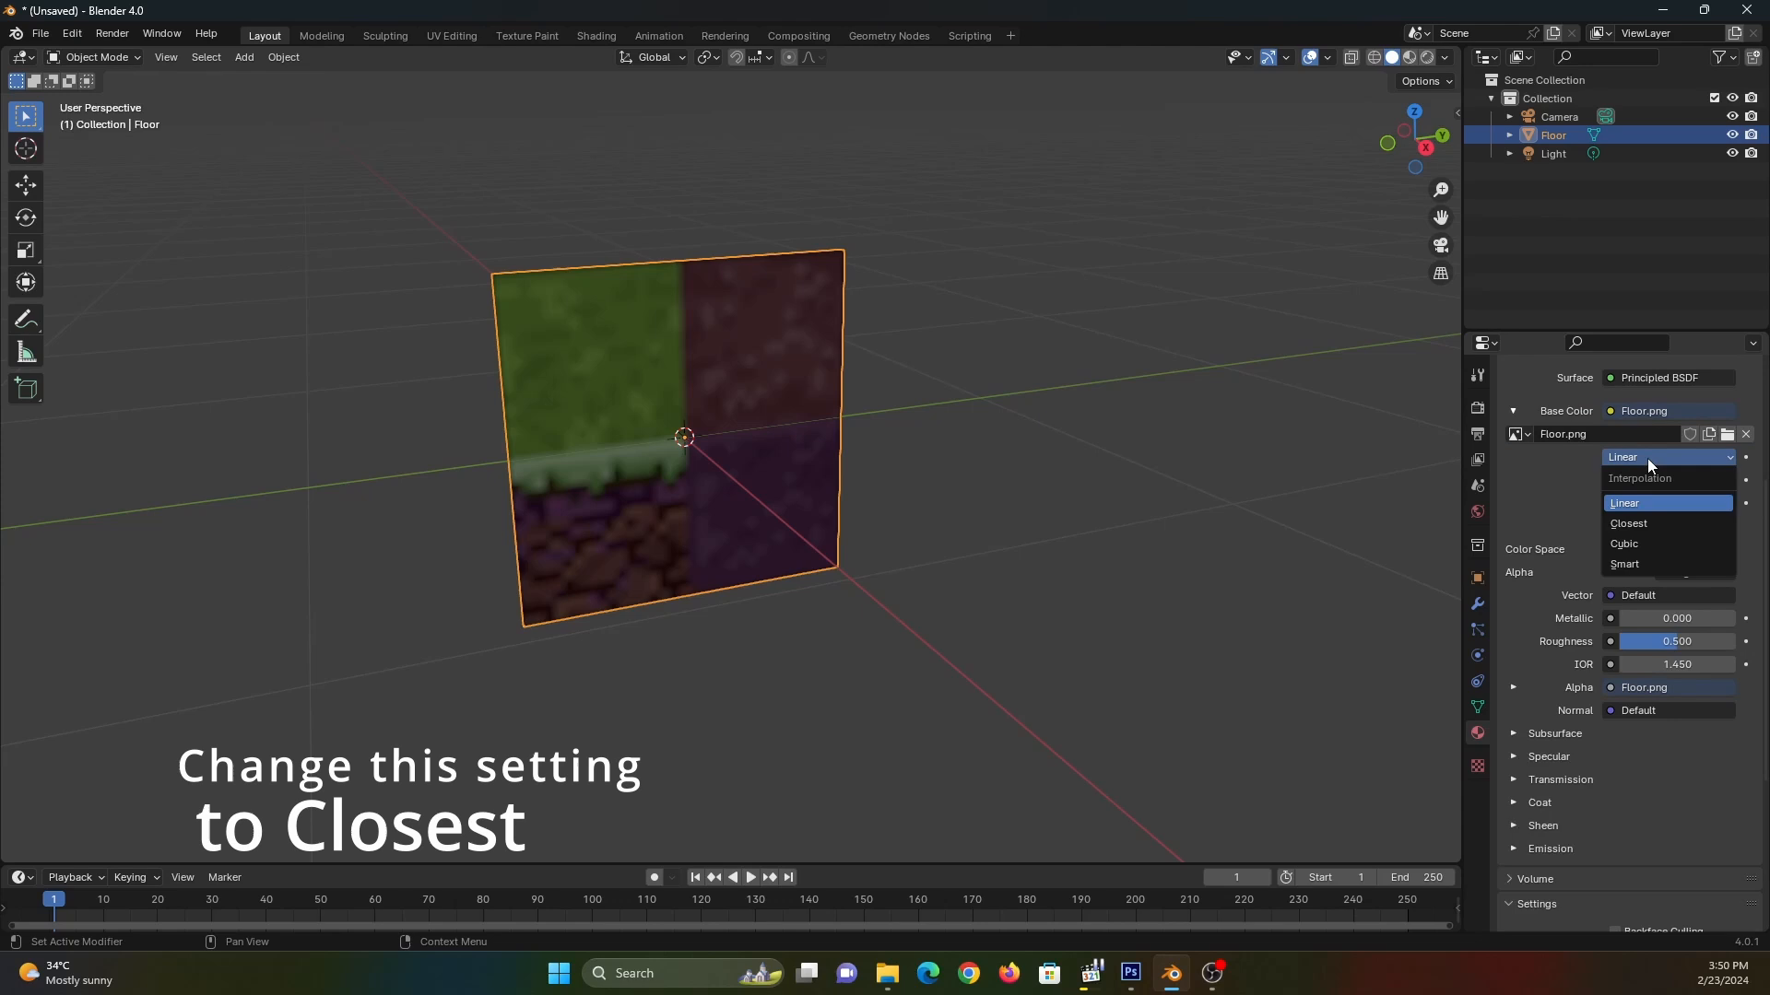
click(1650, 518)
click(1027, 539)
scroll(860, 527, up, 3)
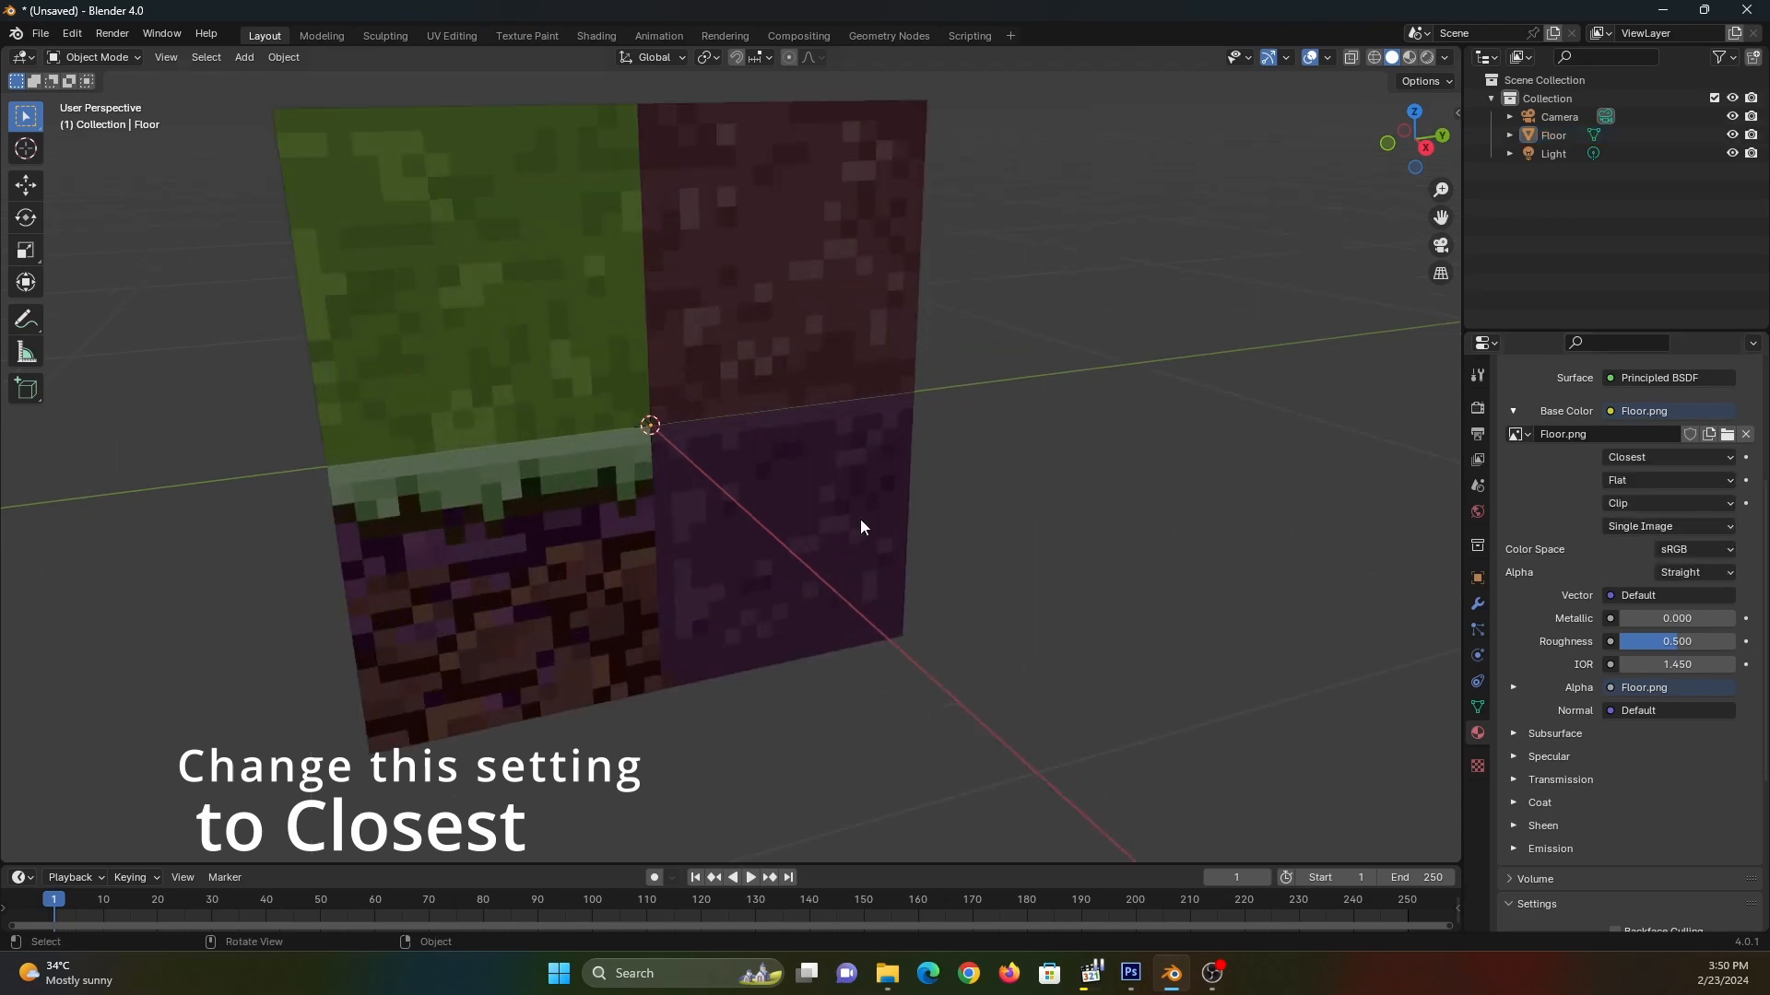
middle_drag(866, 467, 918, 479)
- Add a centred vertical and a centred horizontal loop cut to the floor plane in wireframe view
key(Tab)
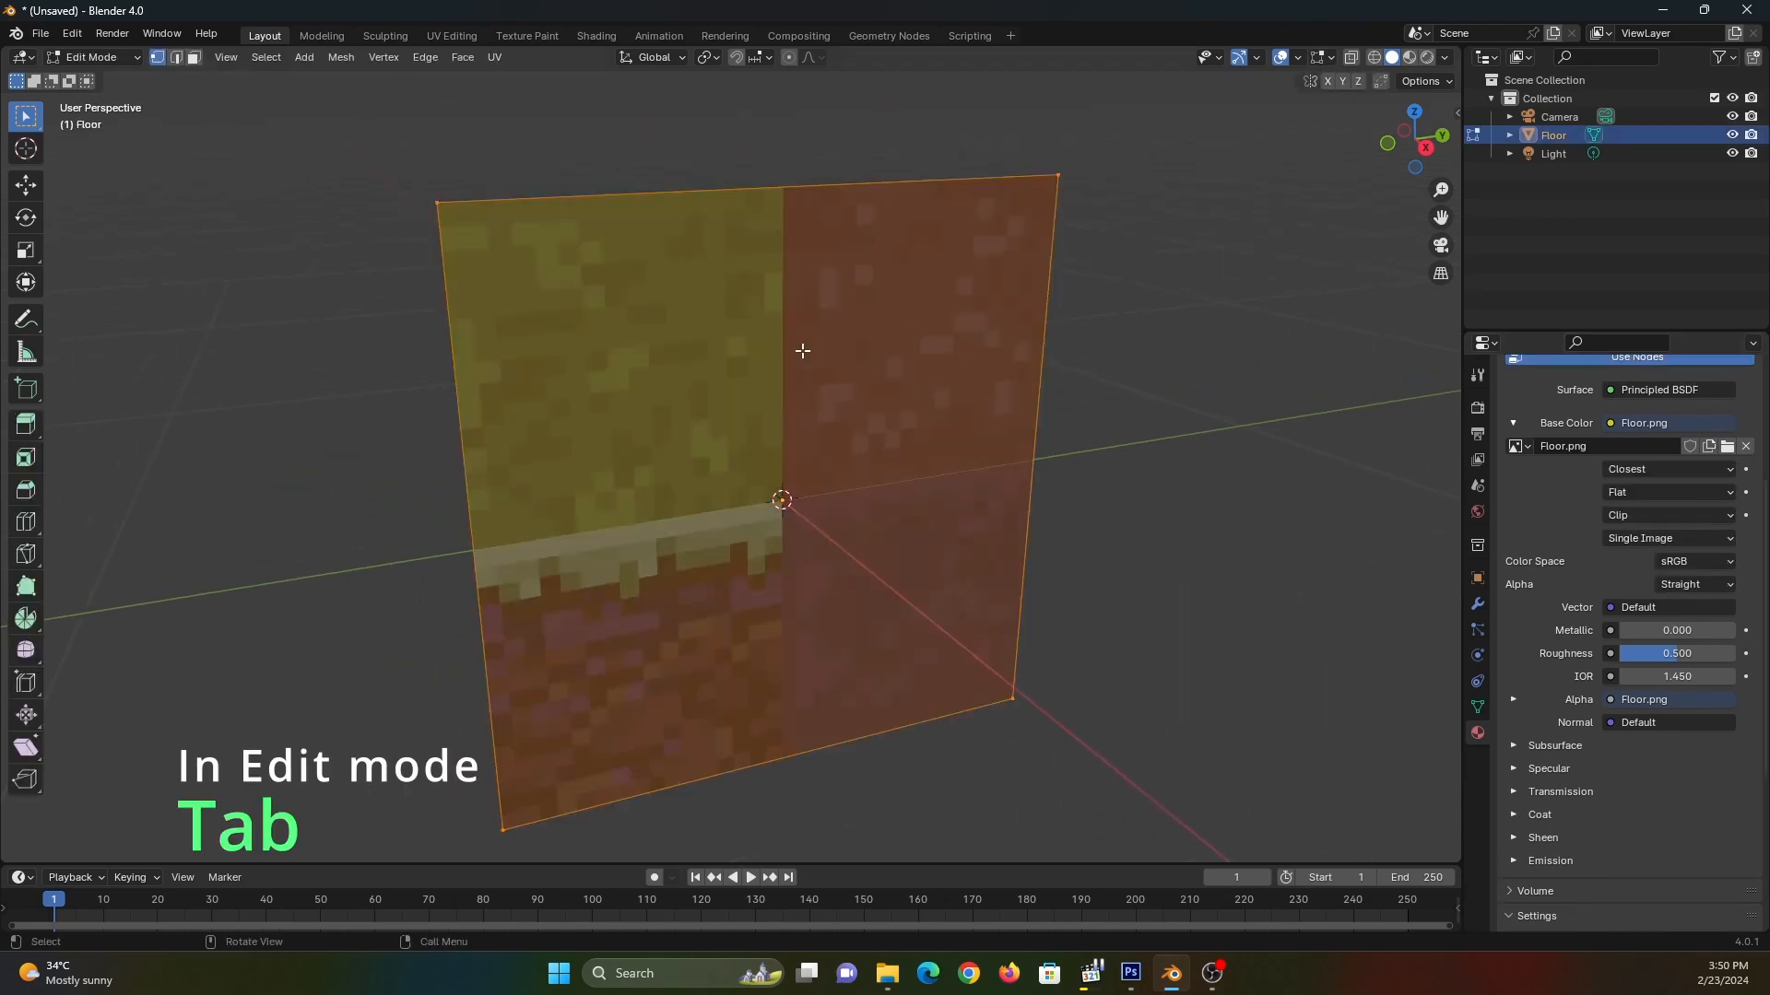
key(Tab)
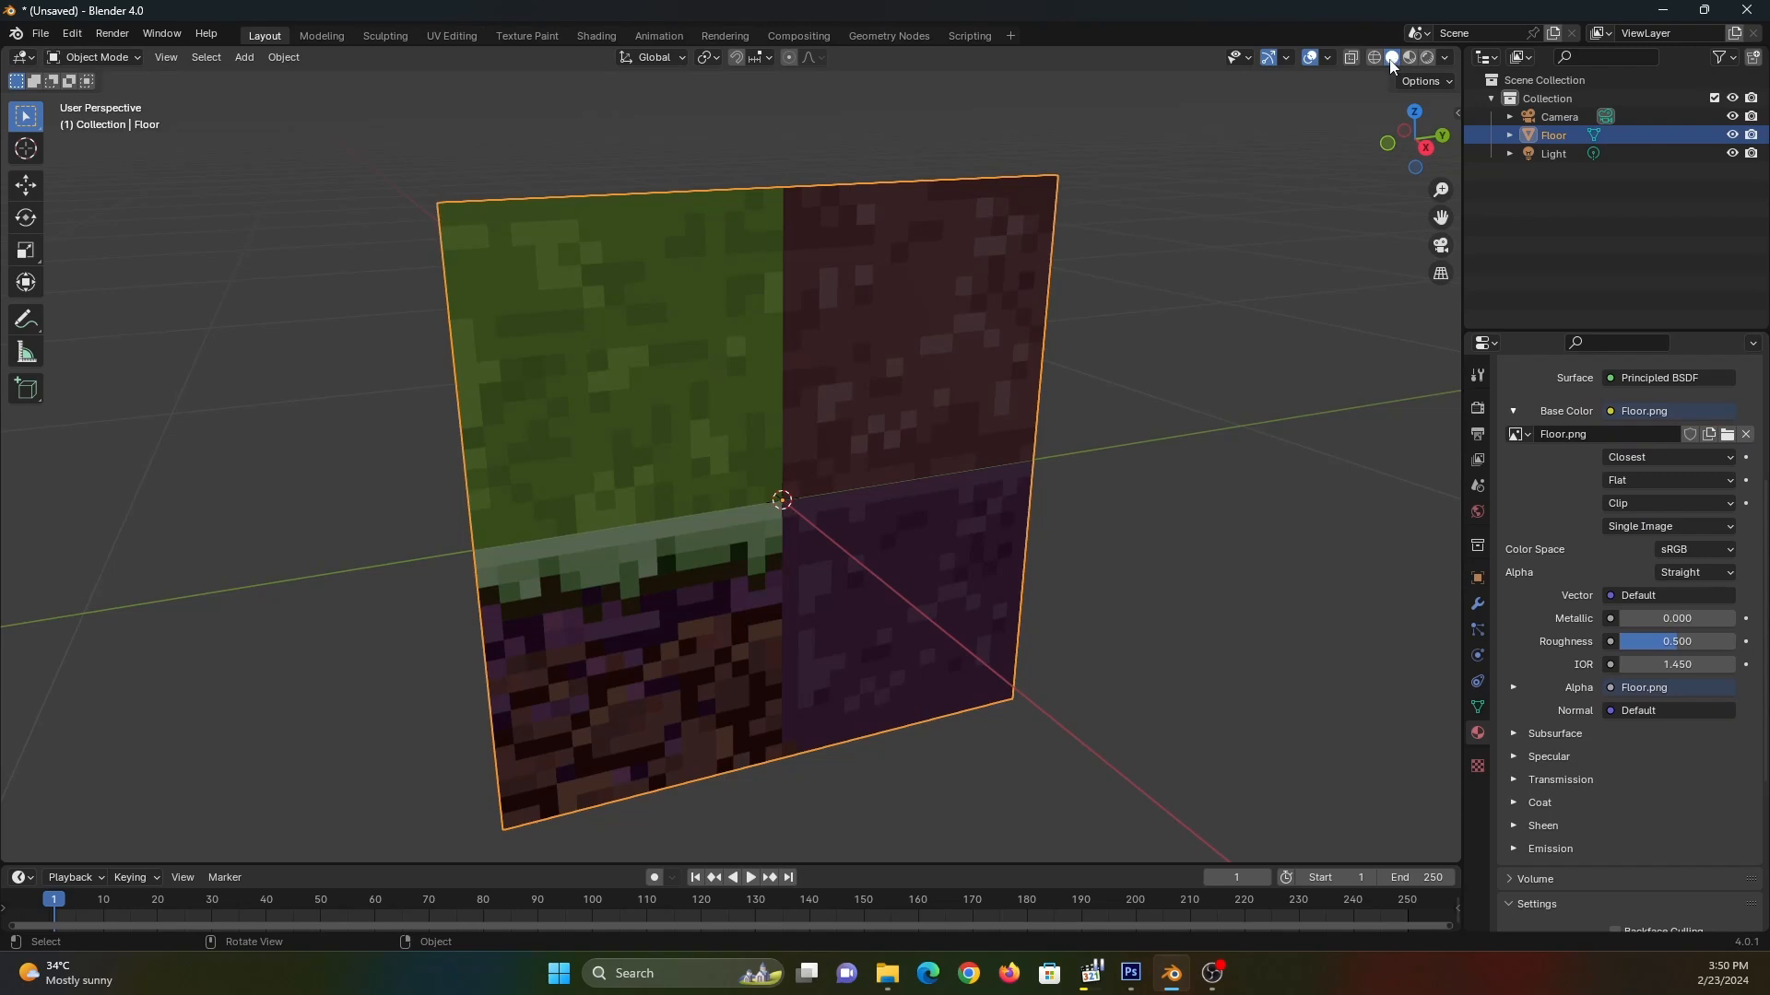
click(1351, 58)
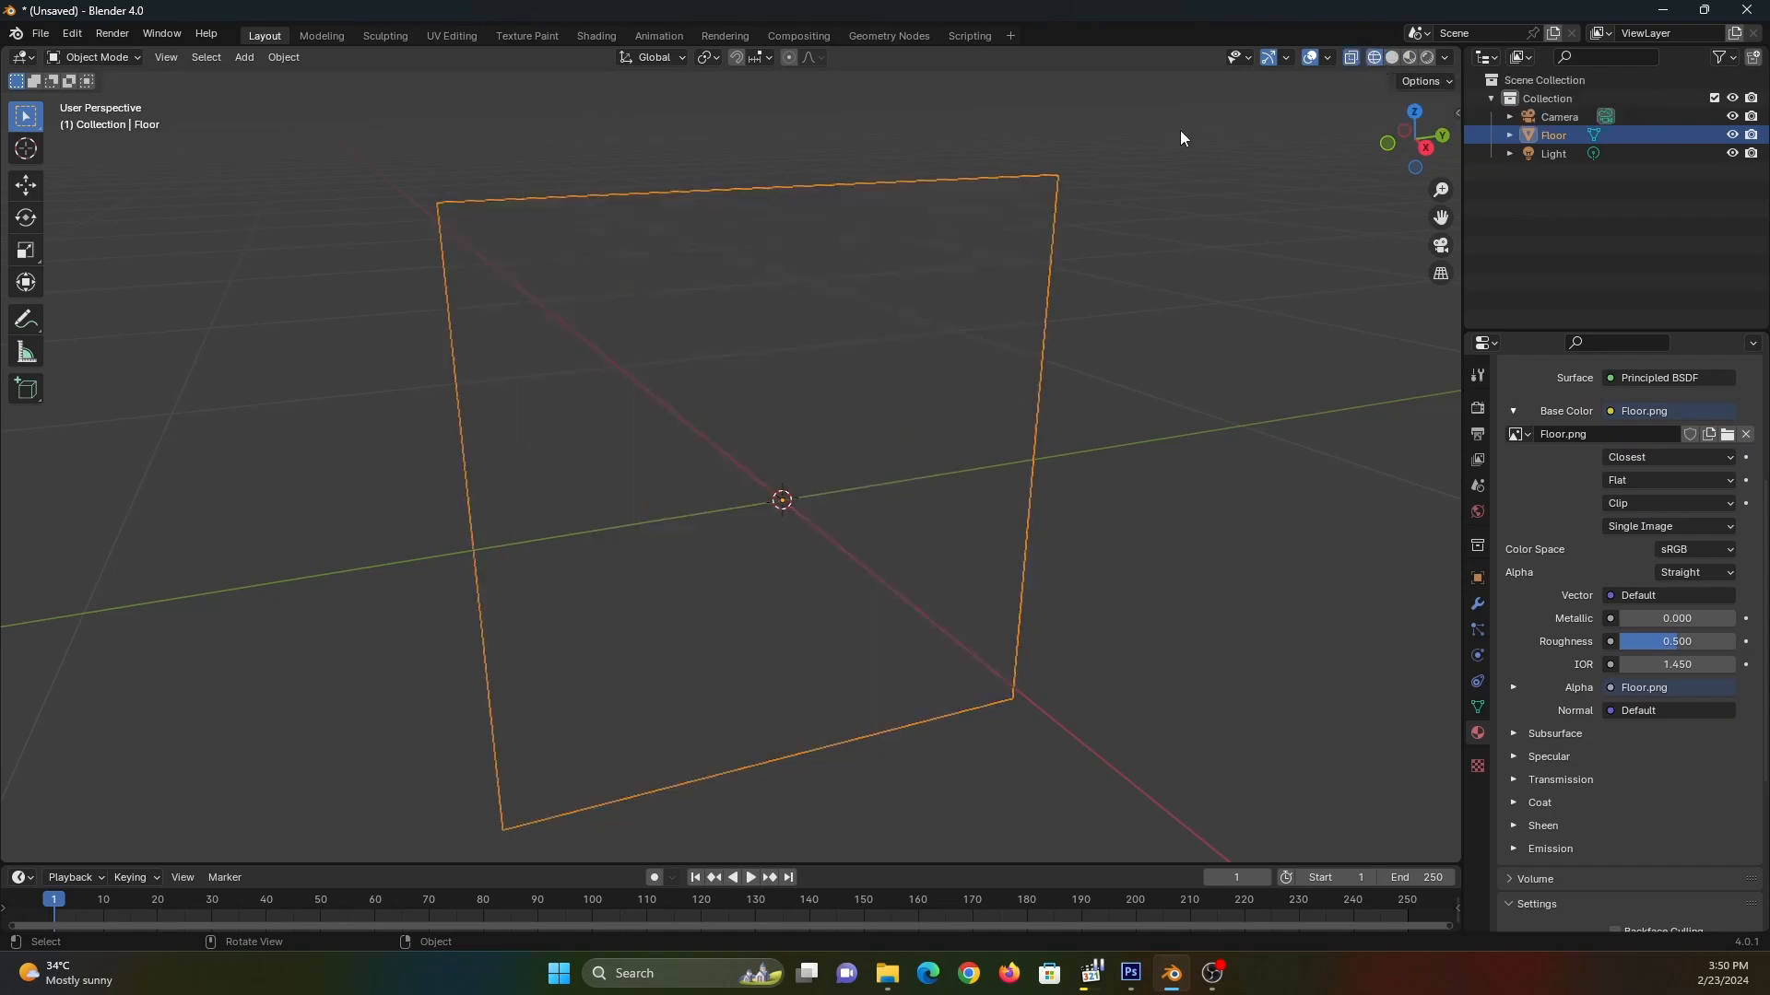
key(Tab)
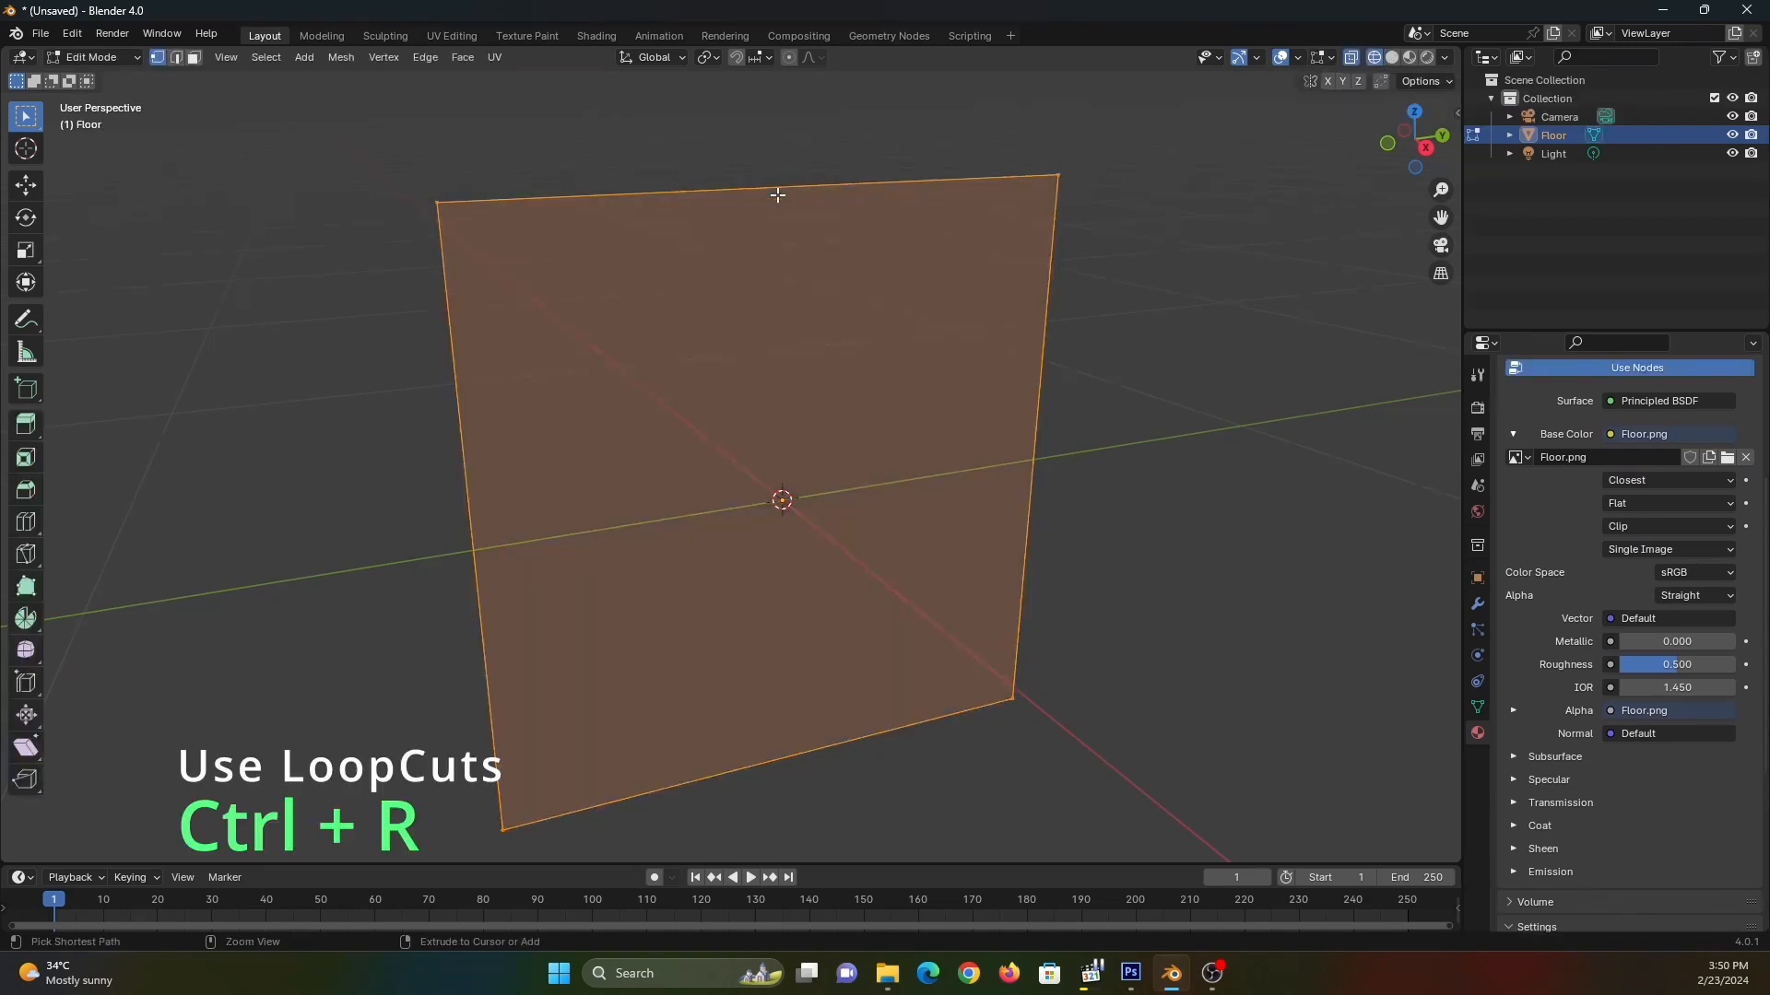
key(ctrl+r)
click(778, 195)
right_click(778, 195)
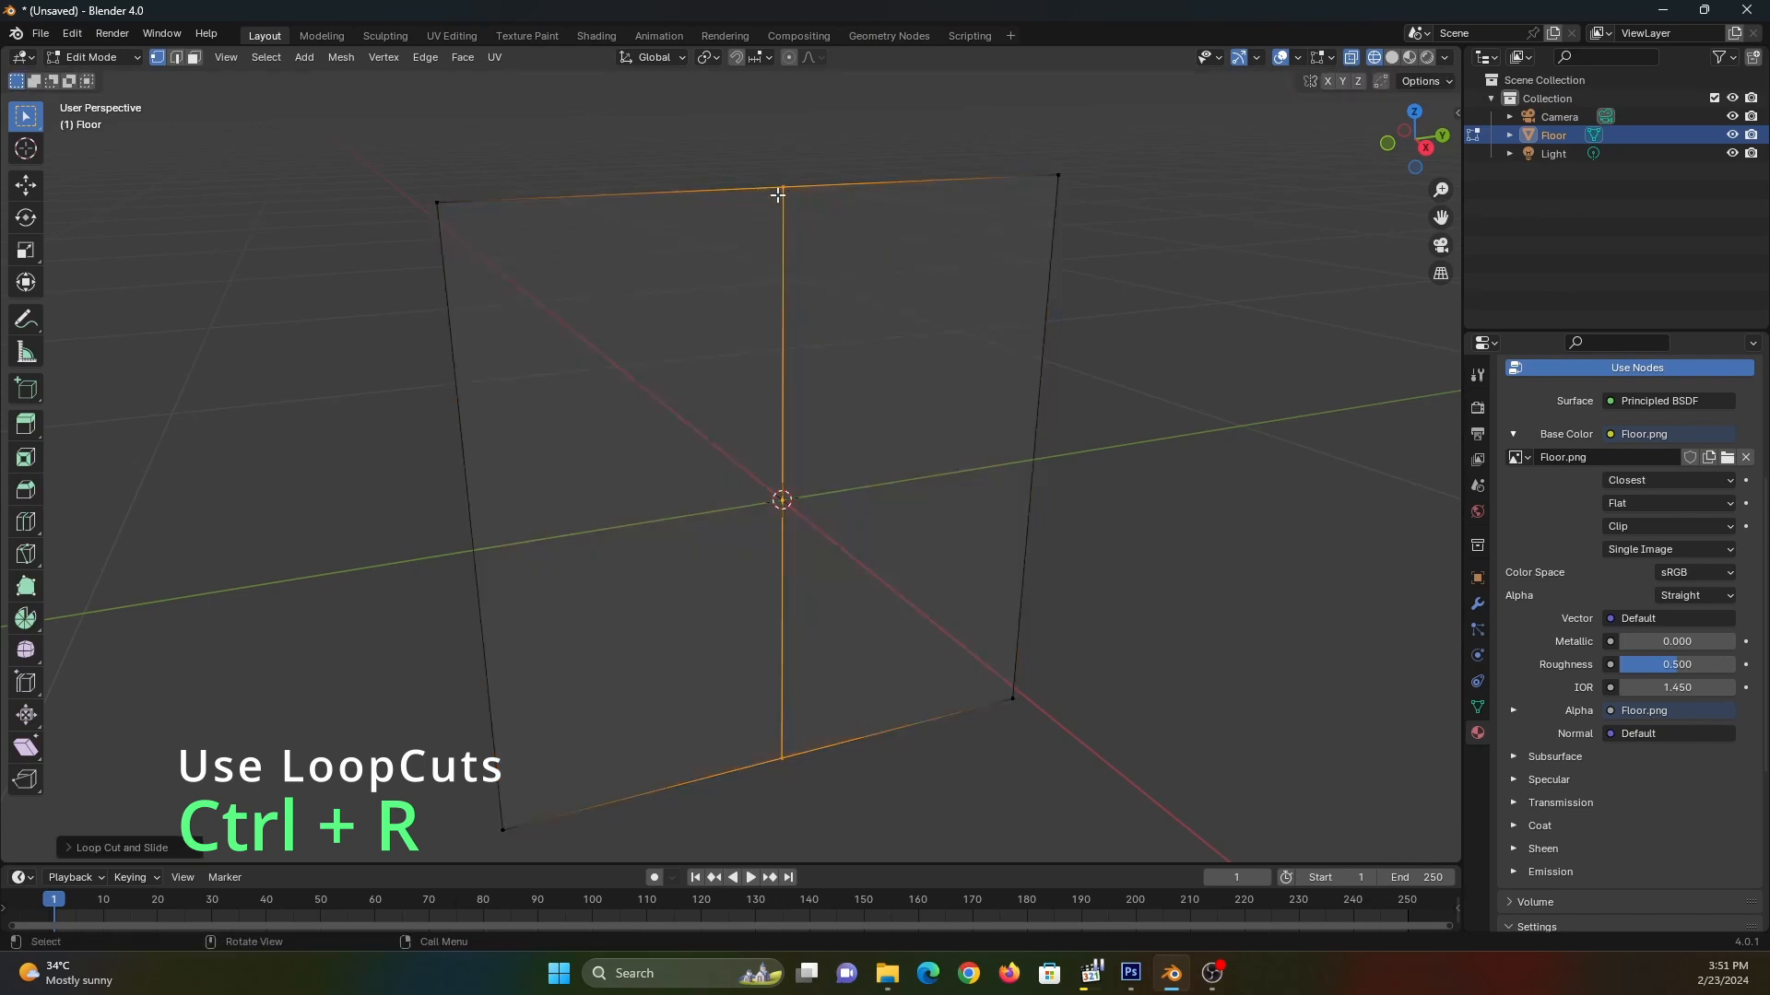
key(ctrl+r)
click(1037, 445)
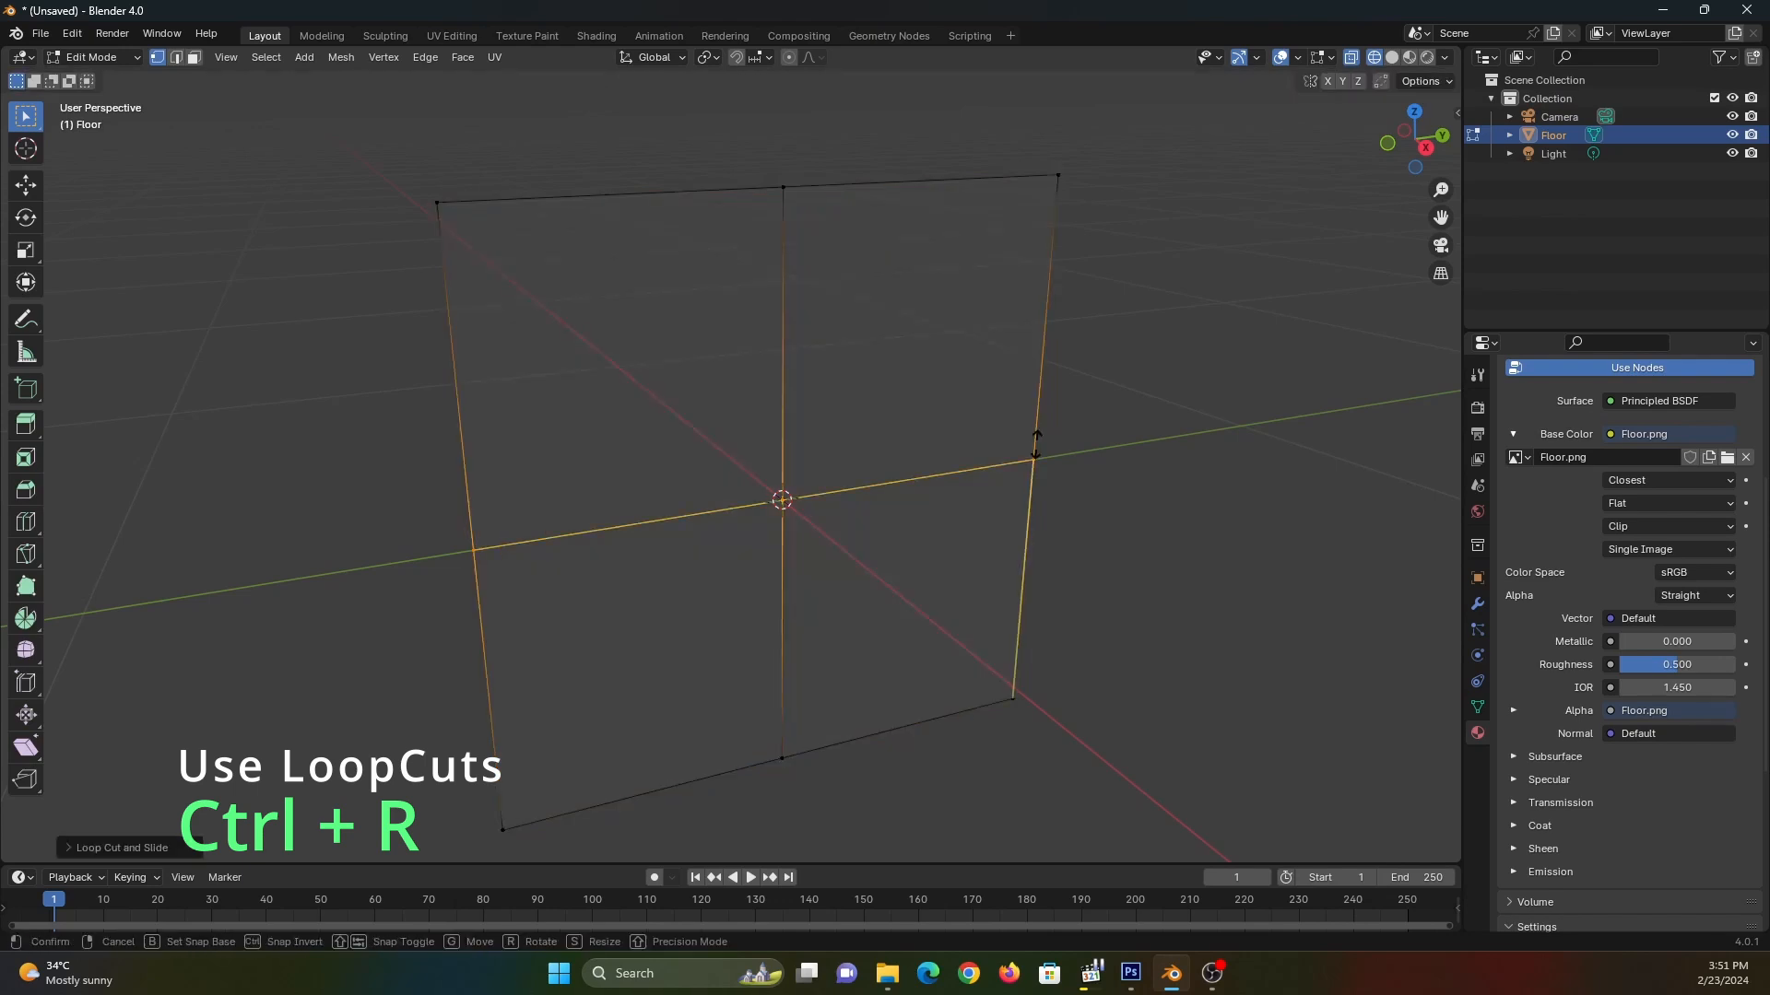
right_click(1037, 445)
- Return to Object Mode and display the floor plane in Material Preview shading
key(Tab)
click(1409, 57)
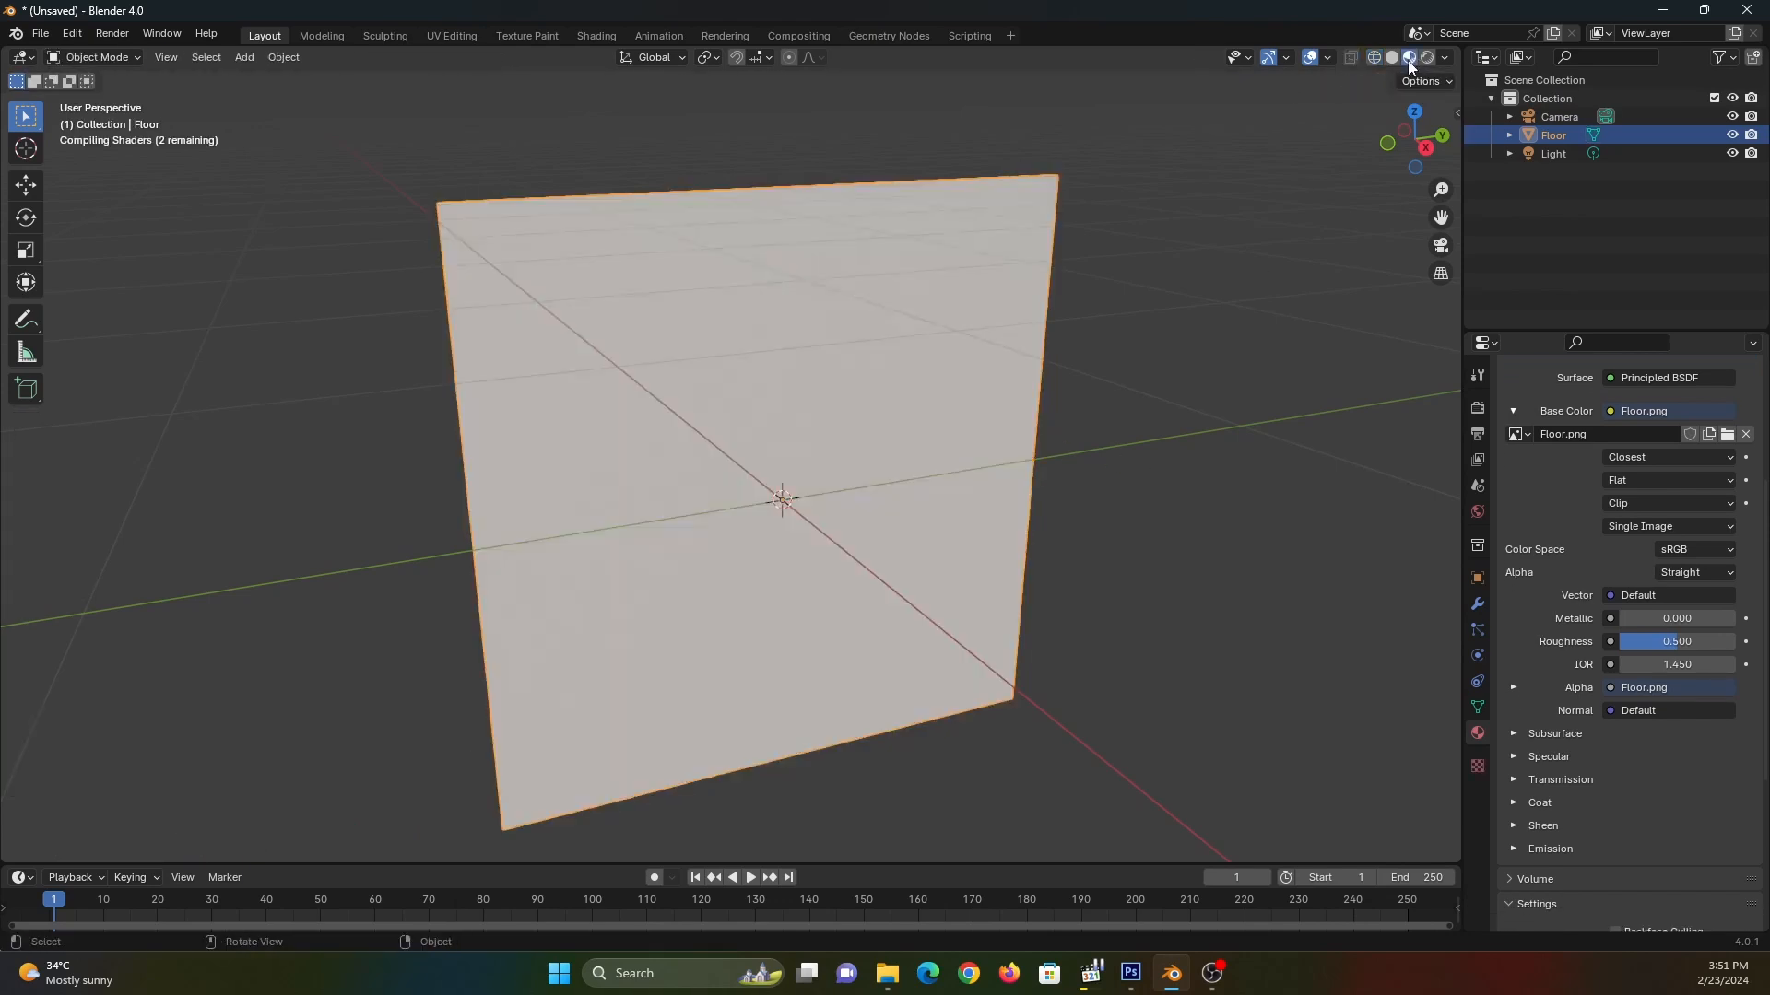
middle_drag(909, 336, 864, 280)
- Separate the plane's dark red upper face into its own object in face select mode
key(Tab)
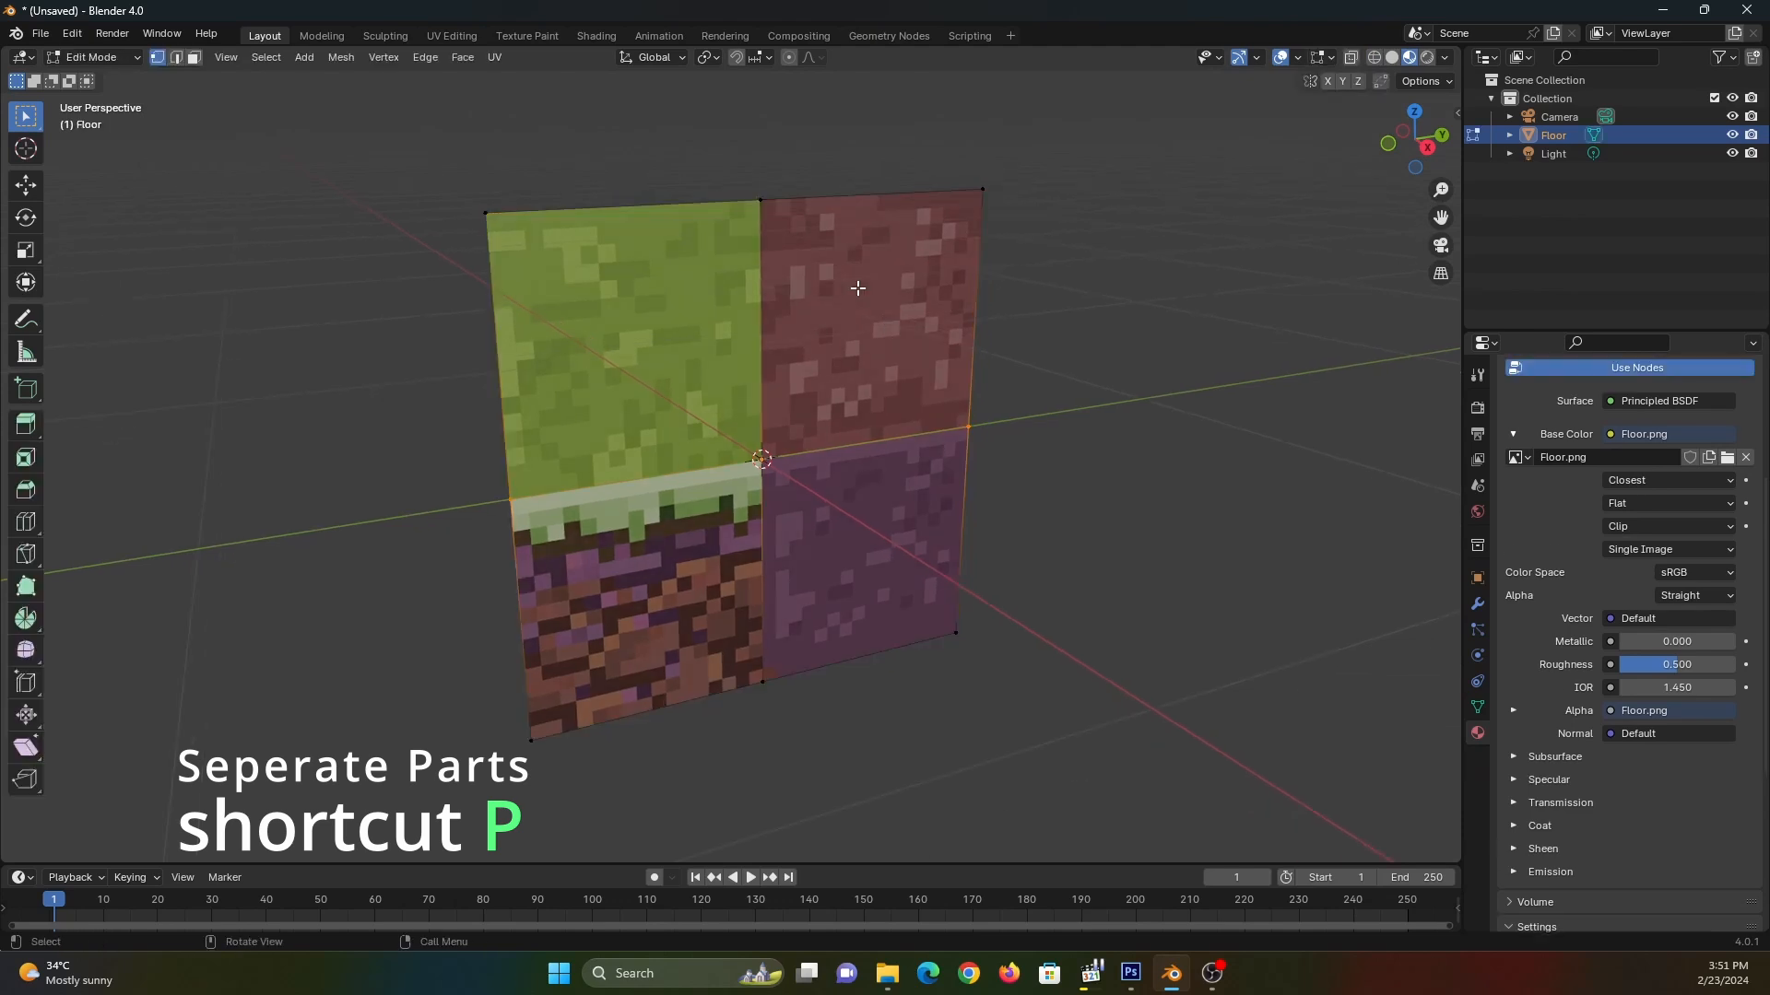
key(3)
click(859, 293)
key(p)
click(872, 309)
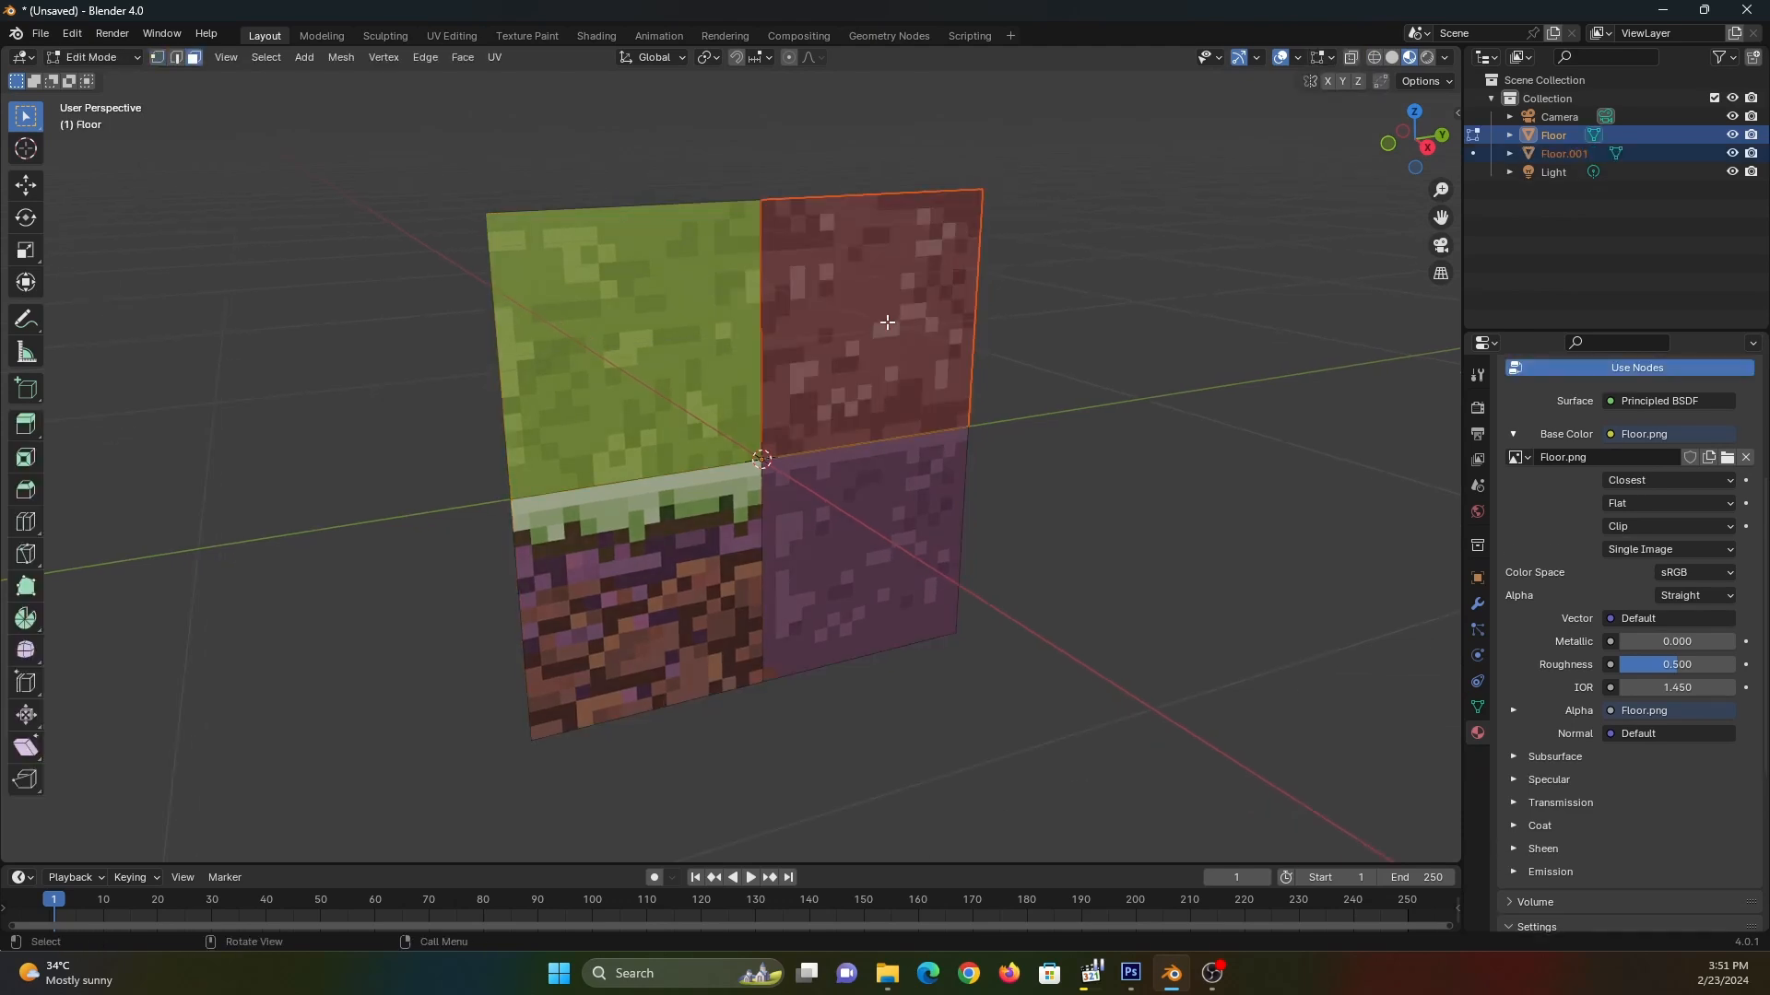
- Separate the purple face and the stony dirt face into individual objects, and select the purple one in Object Mode
key(Tab)
key(Tab)
click(880, 535)
key(p)
click(686, 590)
key(p)
key(Tab)
click(856, 520)
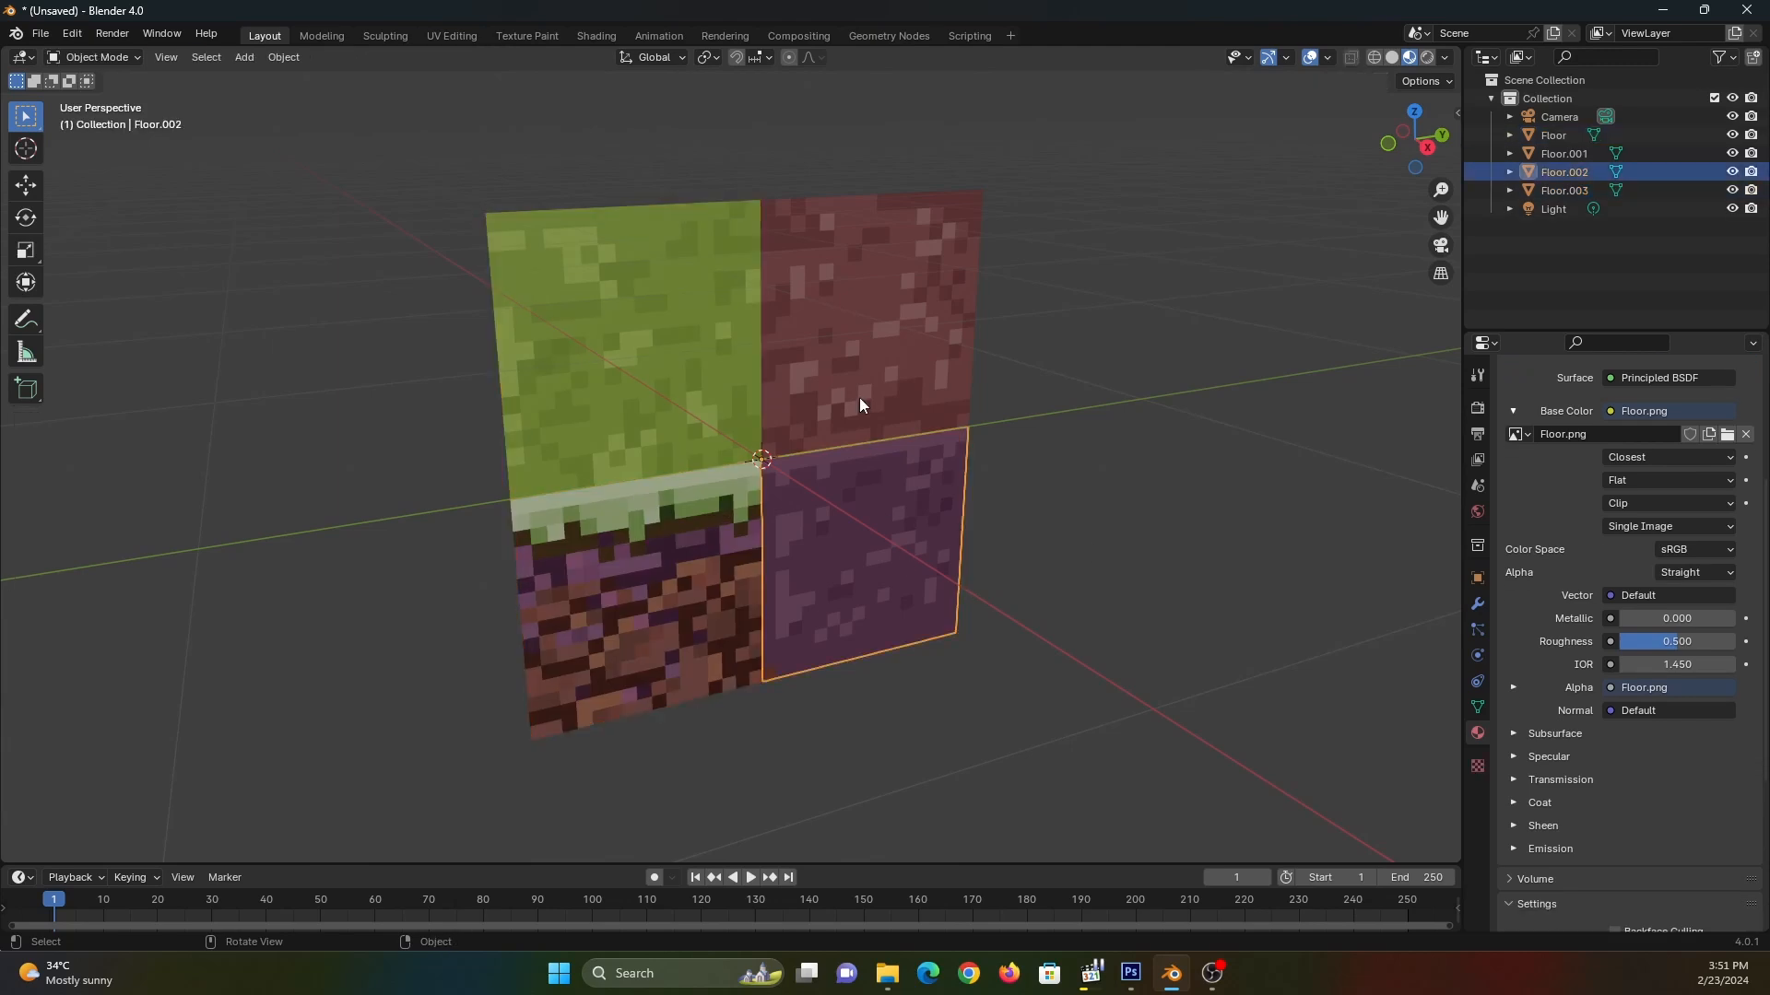
- Hide the dark red tile and the purple tile
click(859, 391)
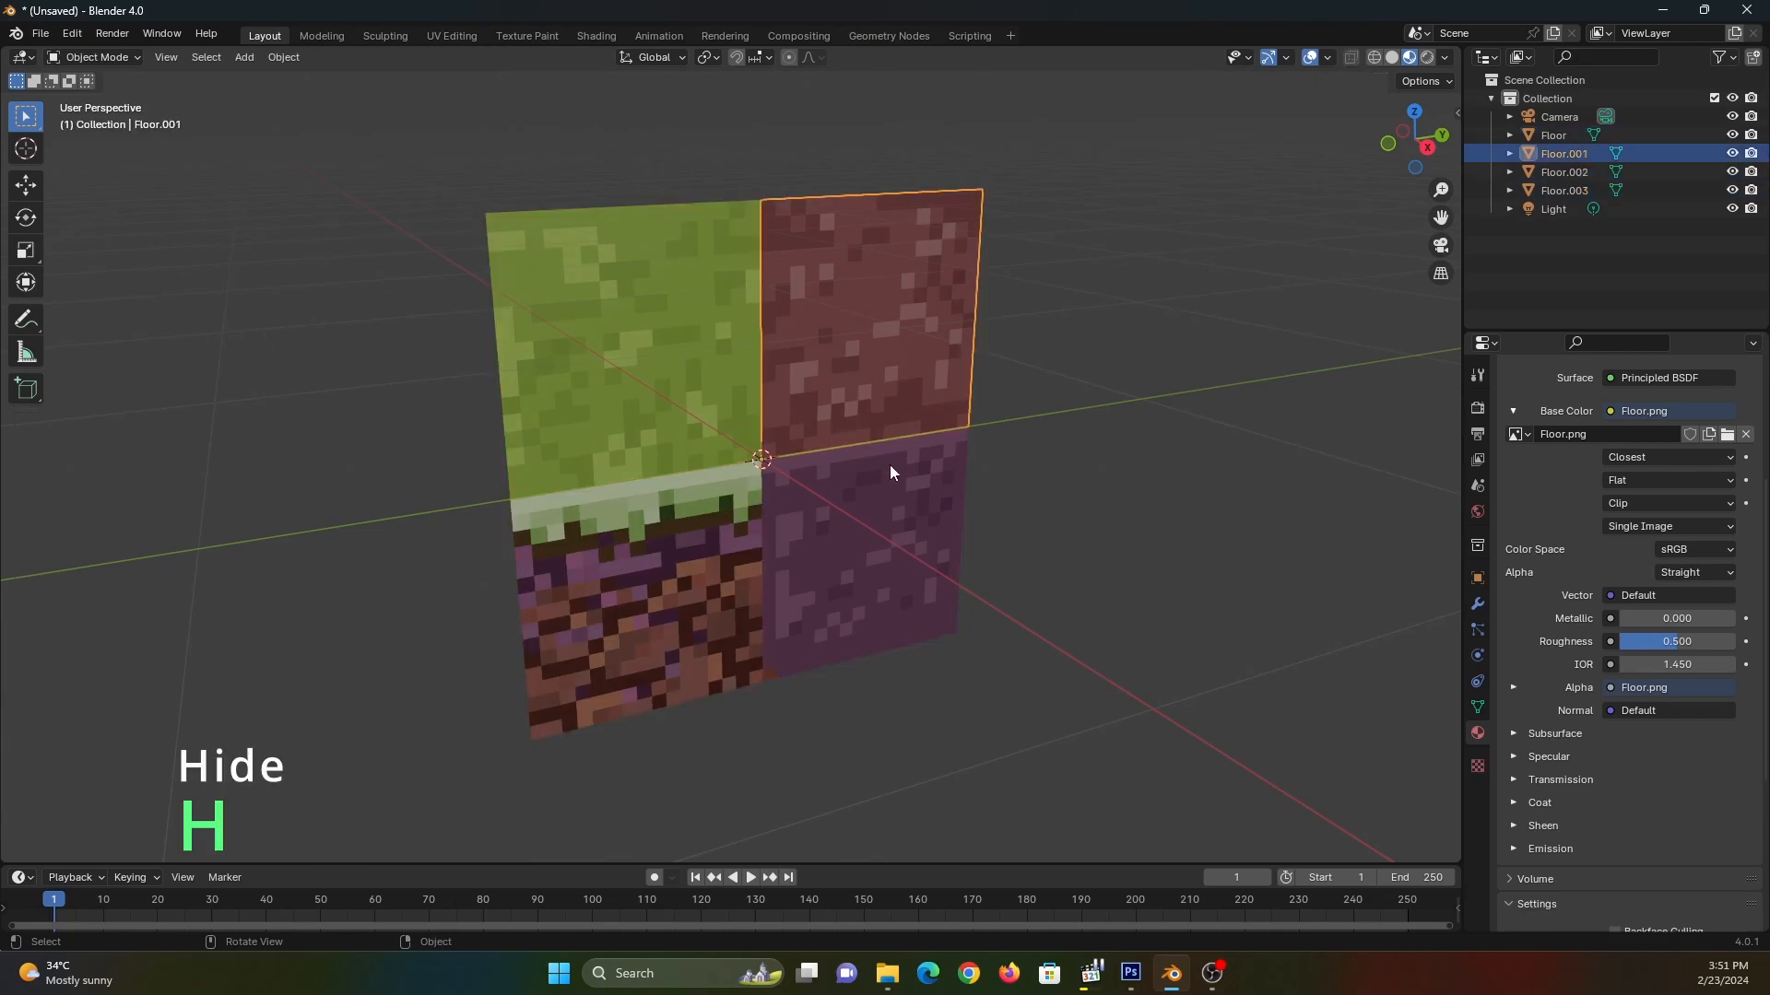
shift+click(930, 502)
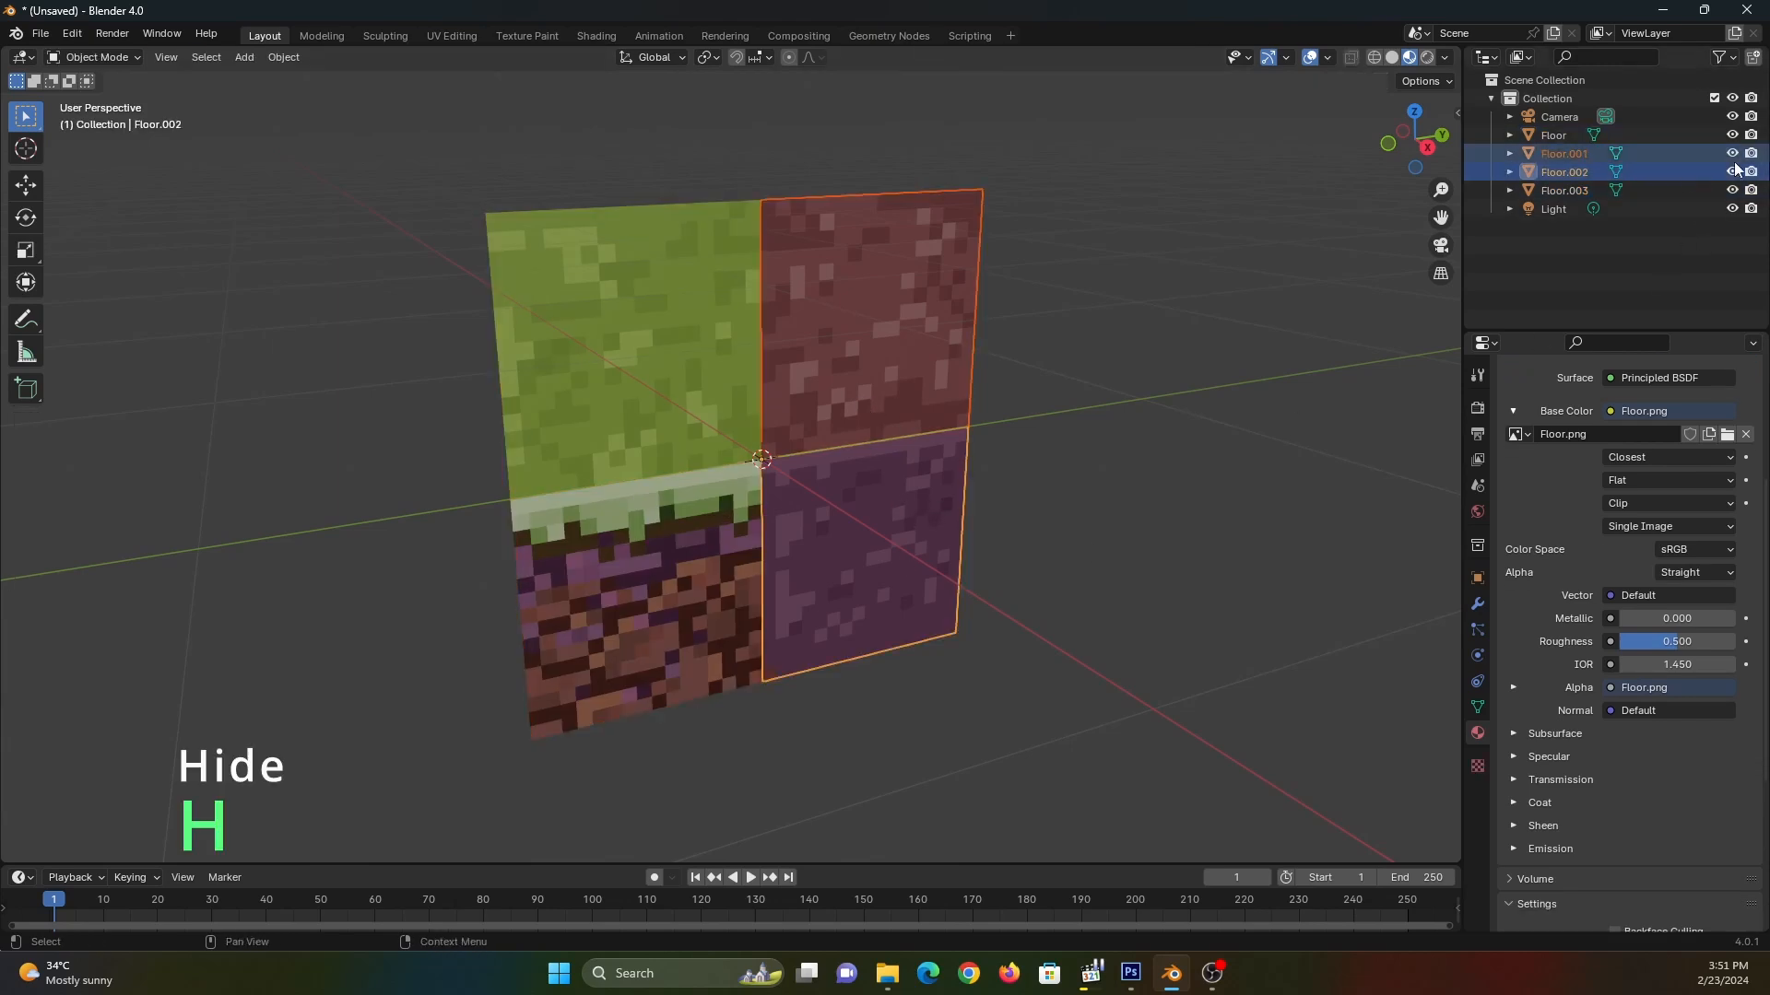
key(h)
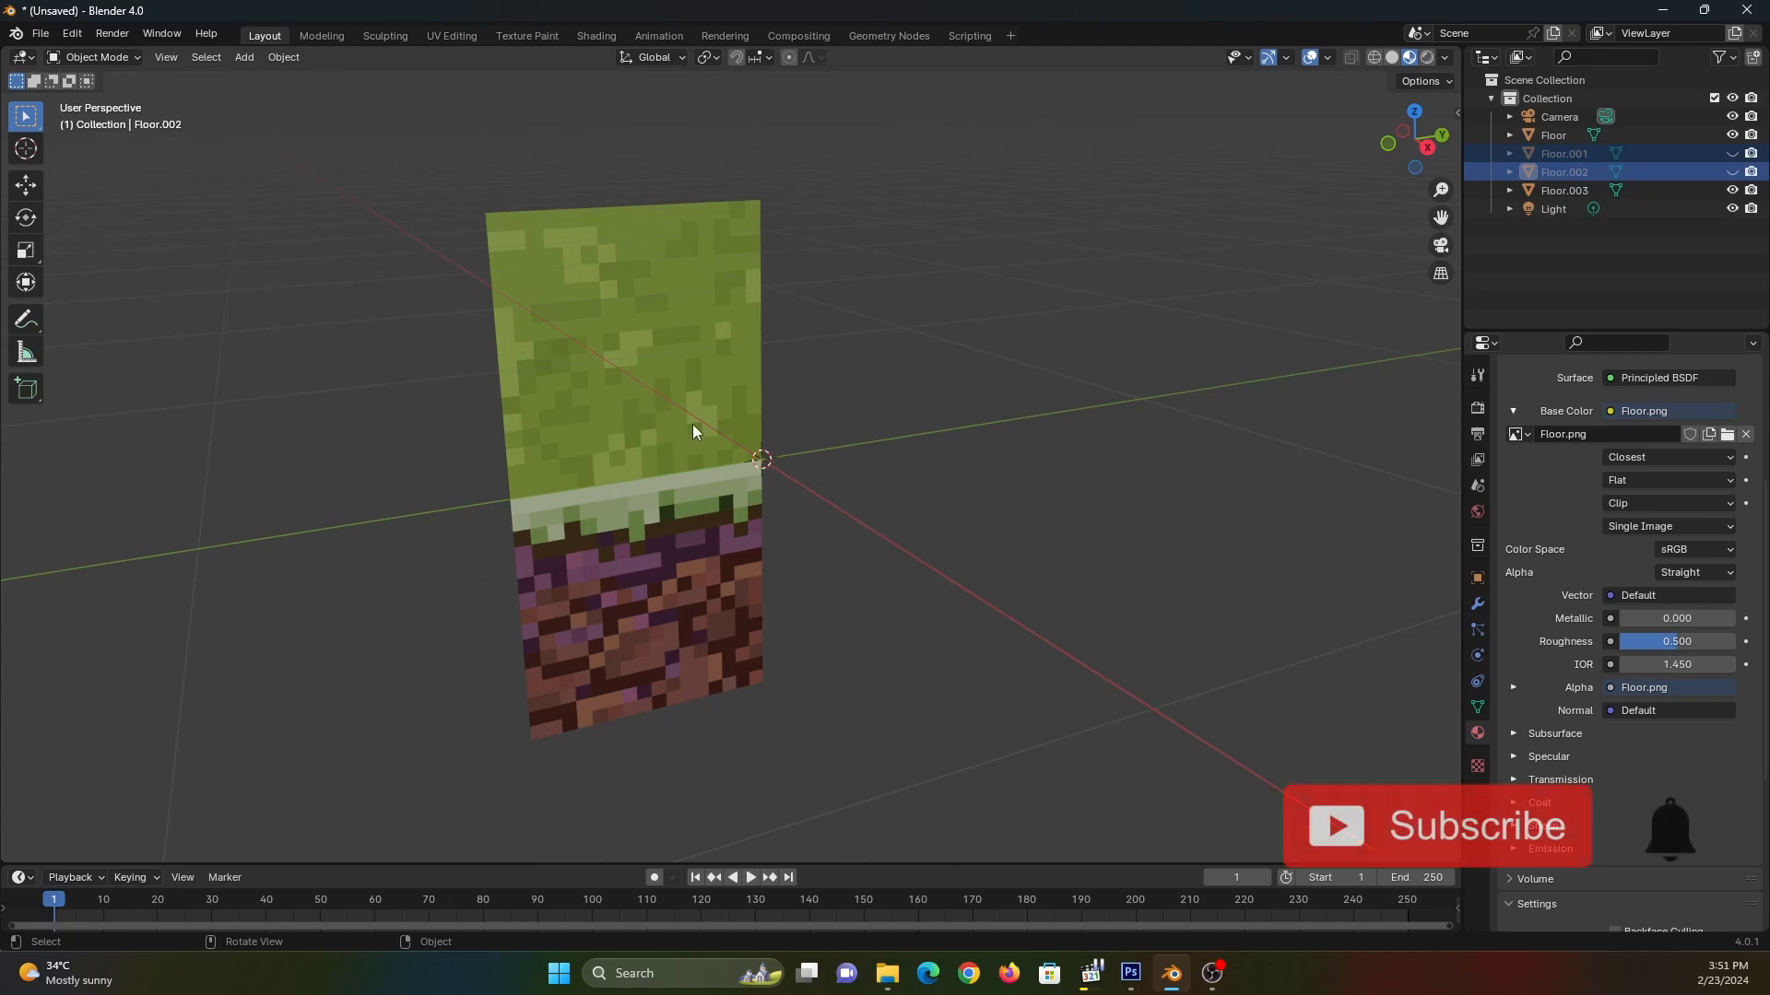
- Rotate the grass tile 90° about the global Y axis so it lies flat behind the dirt tile as the block's top
click(705, 467)
middle_drag(704, 466, 715, 540)
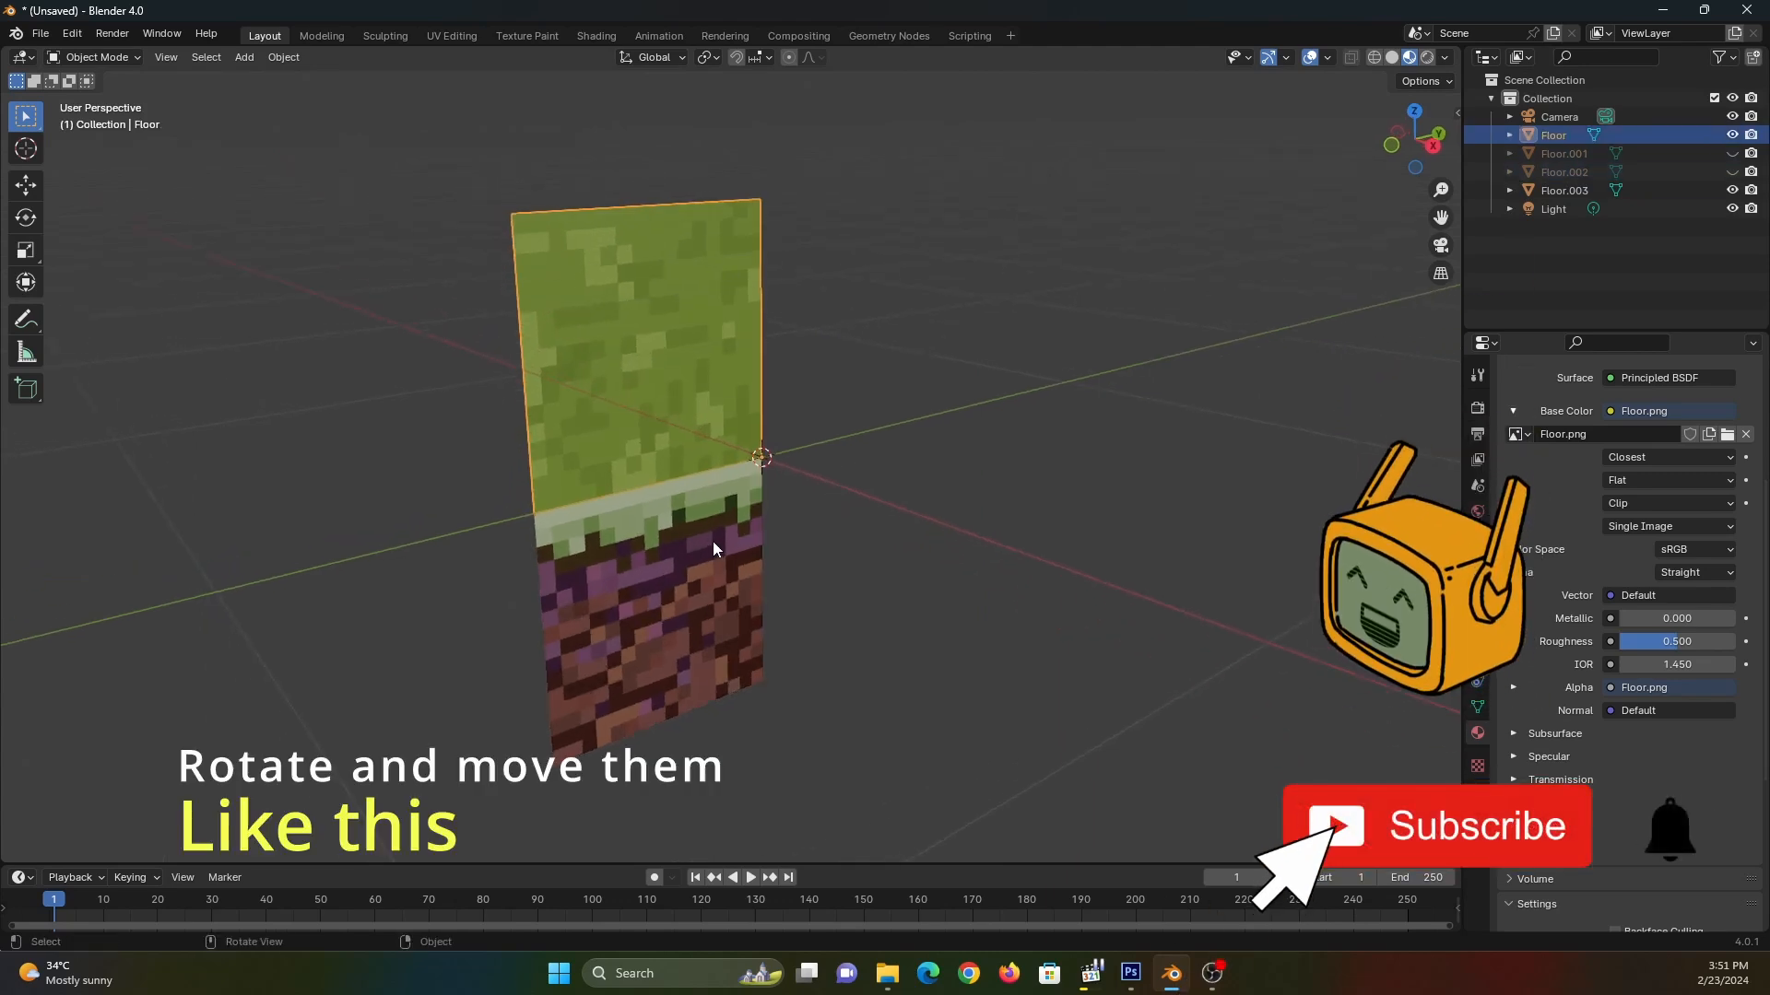
key(t)
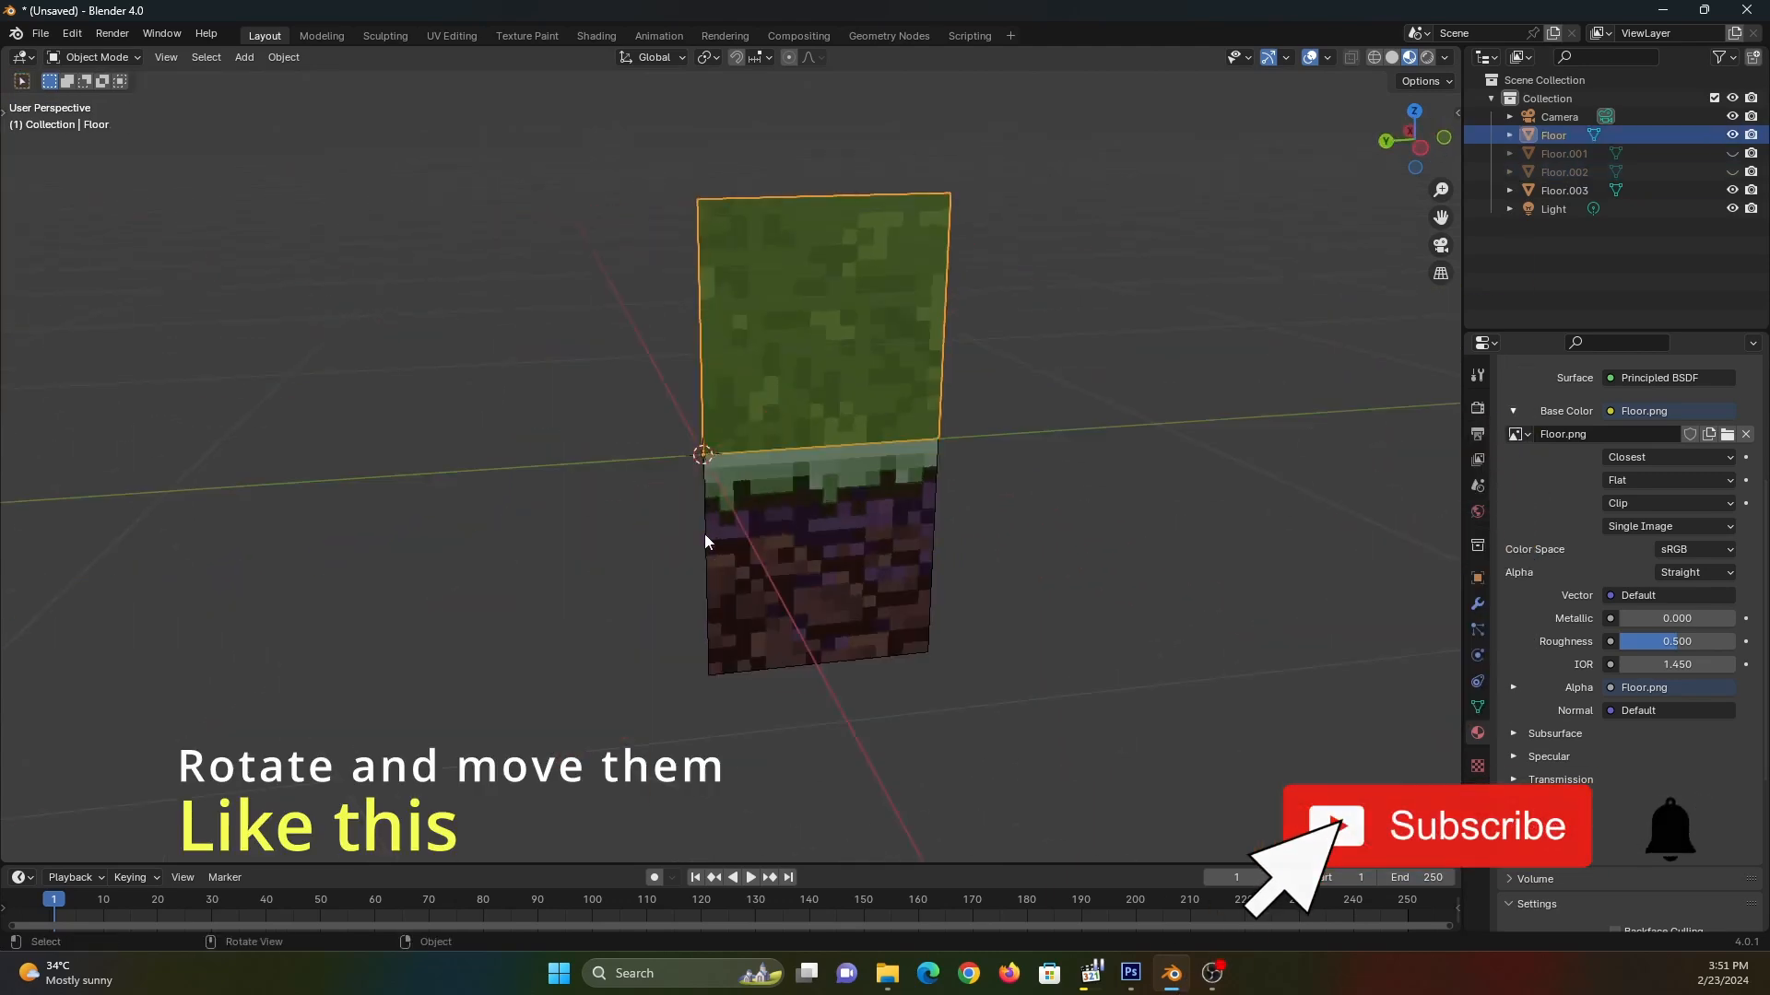
middle_drag(704, 534, 979, 535)
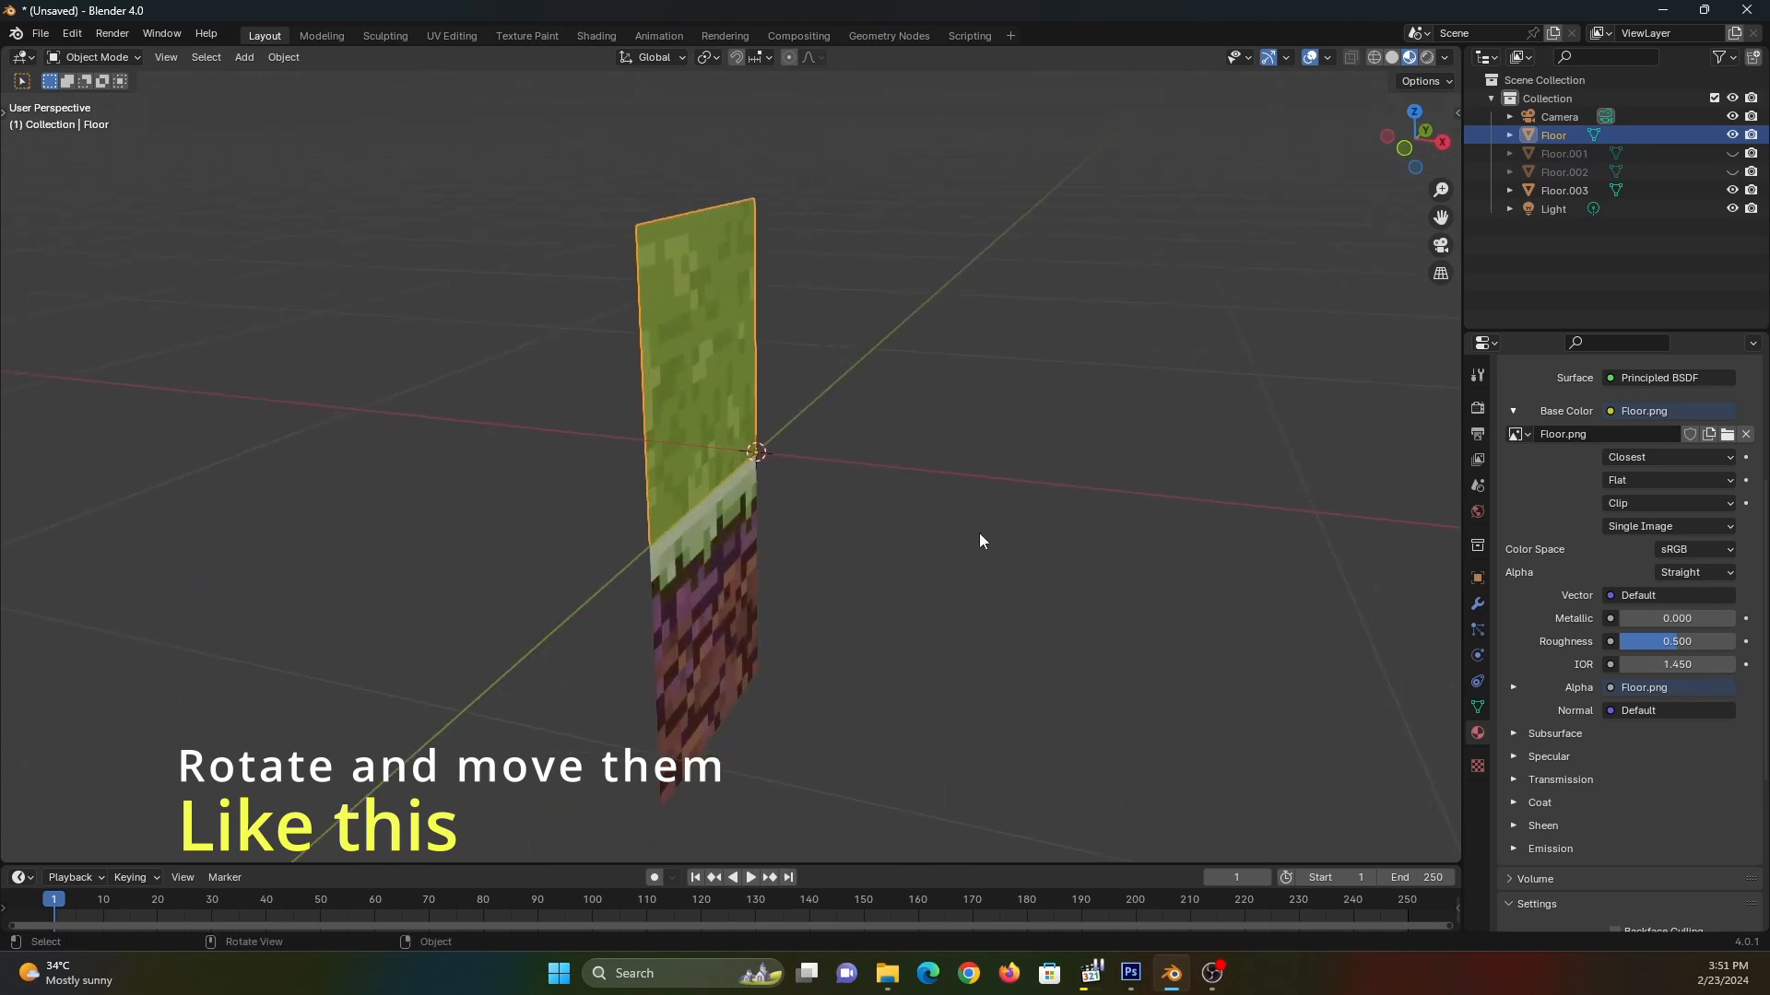
click(979, 534)
click(754, 408)
middle_drag(754, 408, 768, 490)
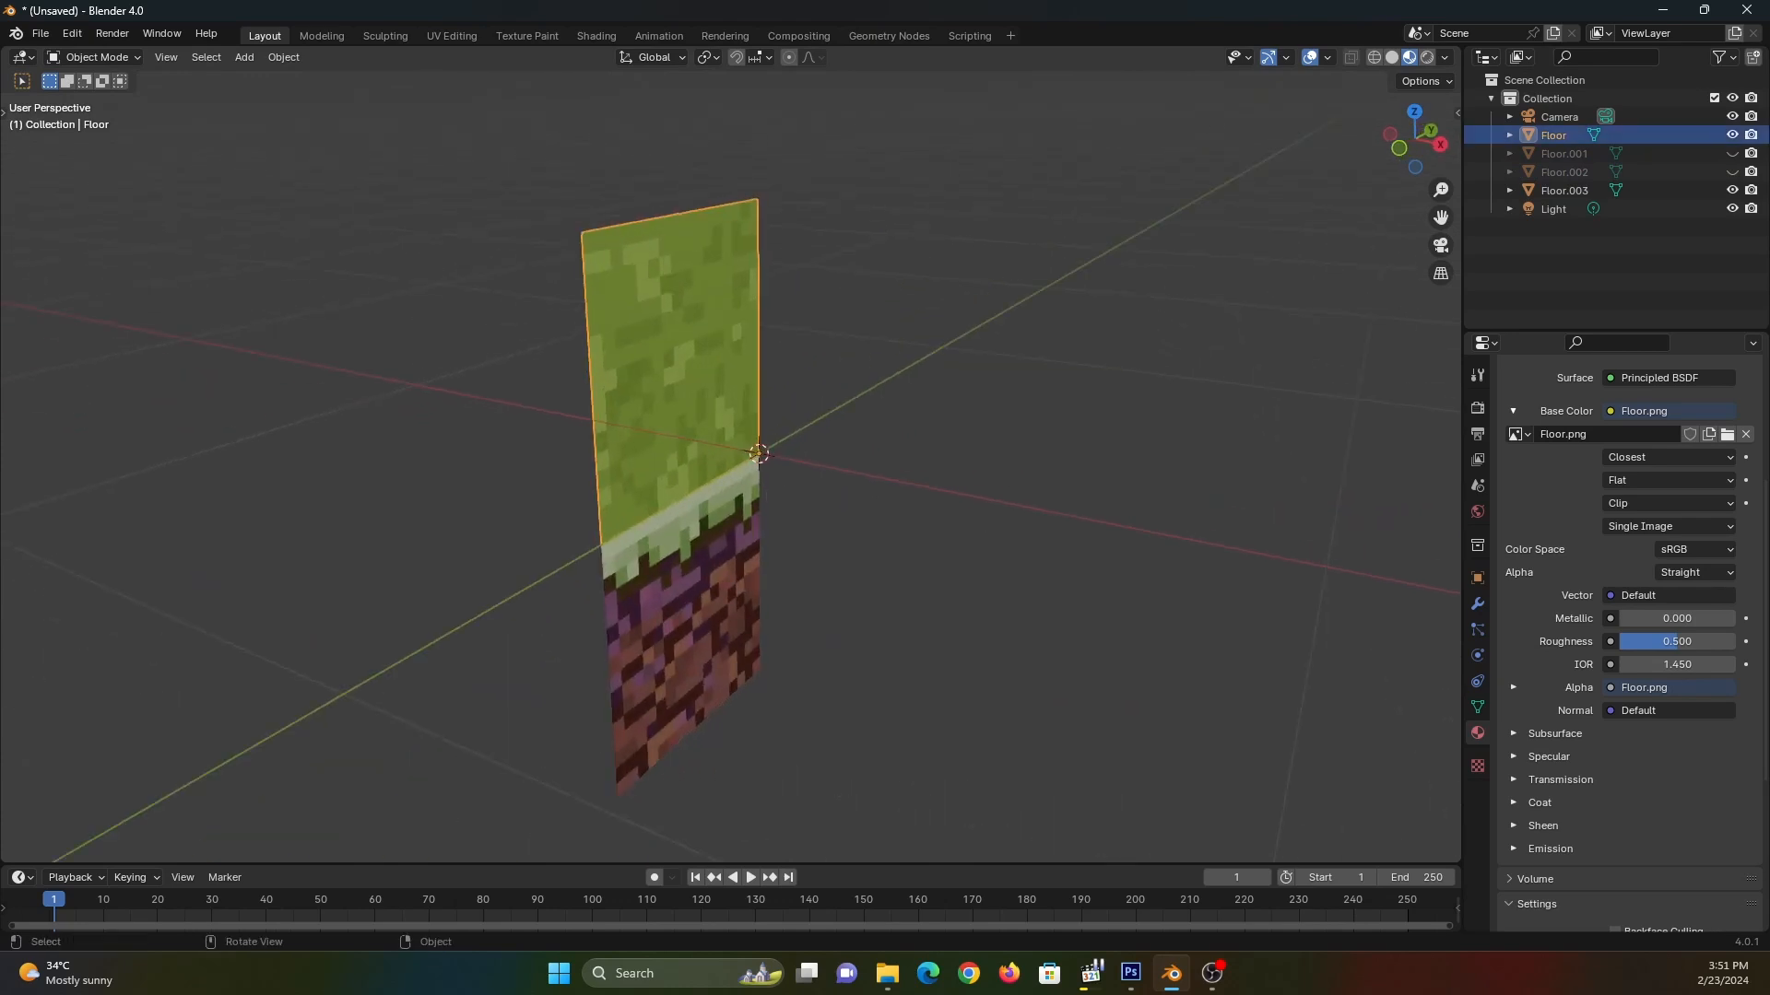
key(r)
key(y)
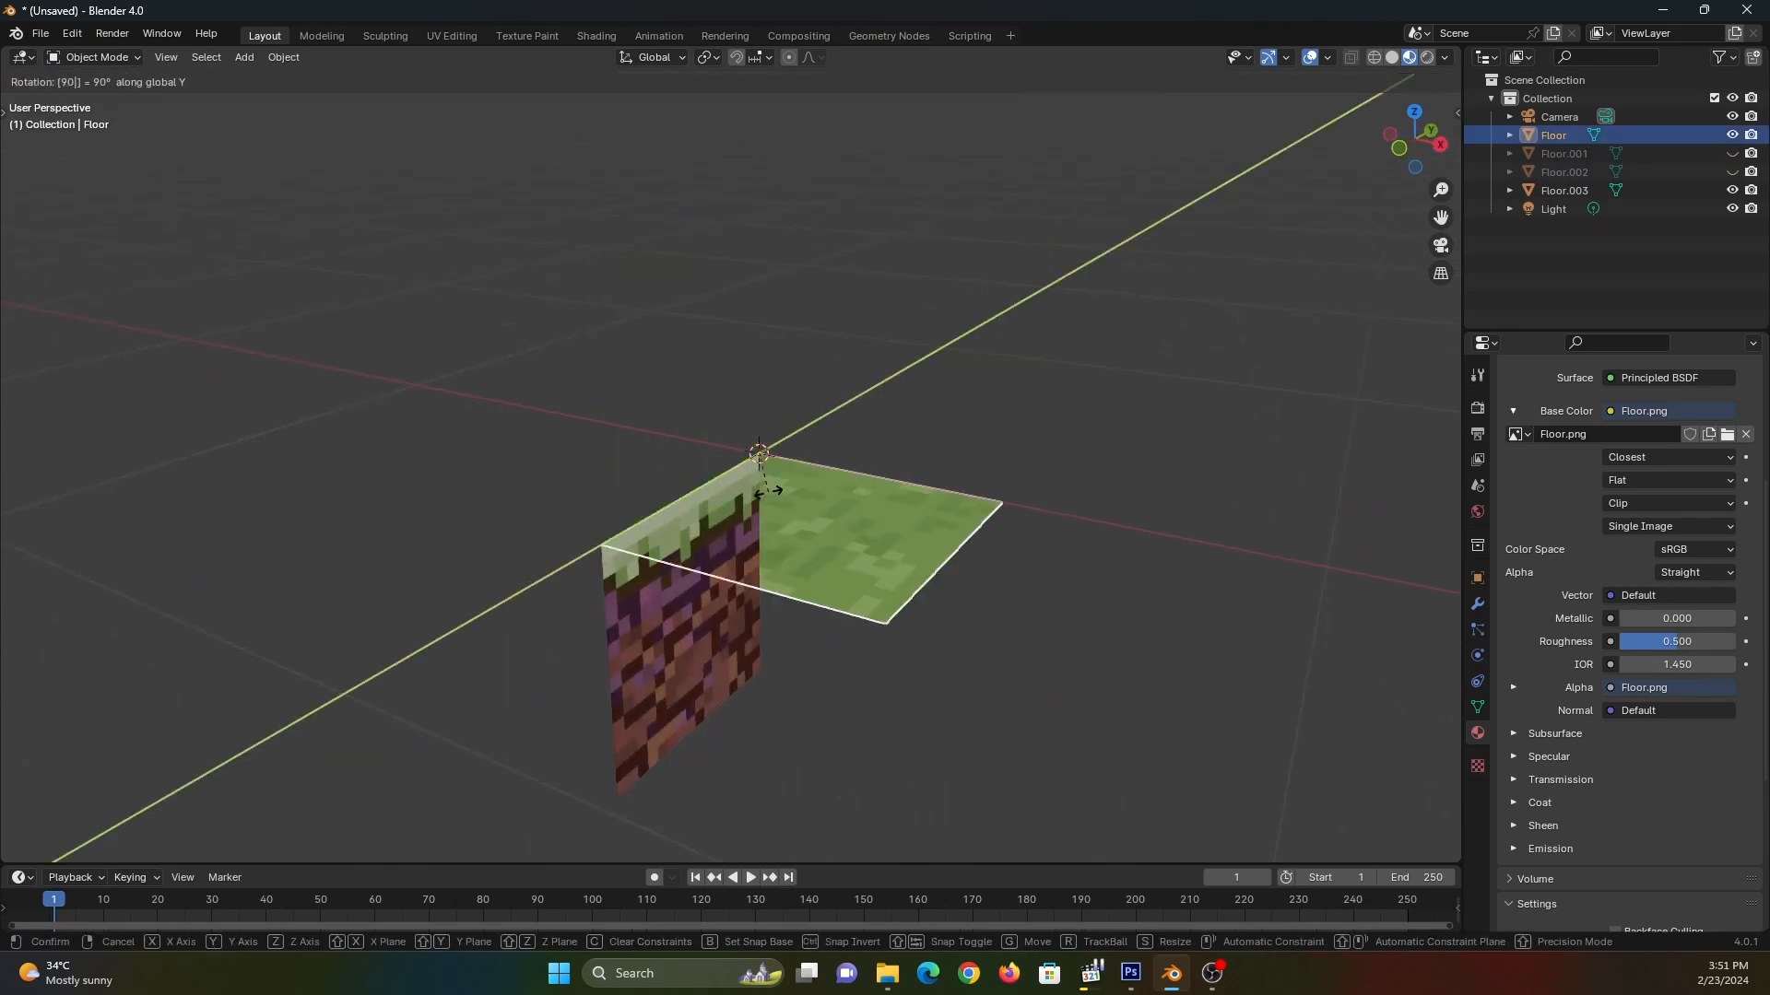
click(853, 524)
- Duplicate the dirt side tile in place and rotate the copy -90° about the global Z axis
middle_drag(854, 525, 804, 481)
click(846, 510)
key(shift+d)
right_click(918, 516)
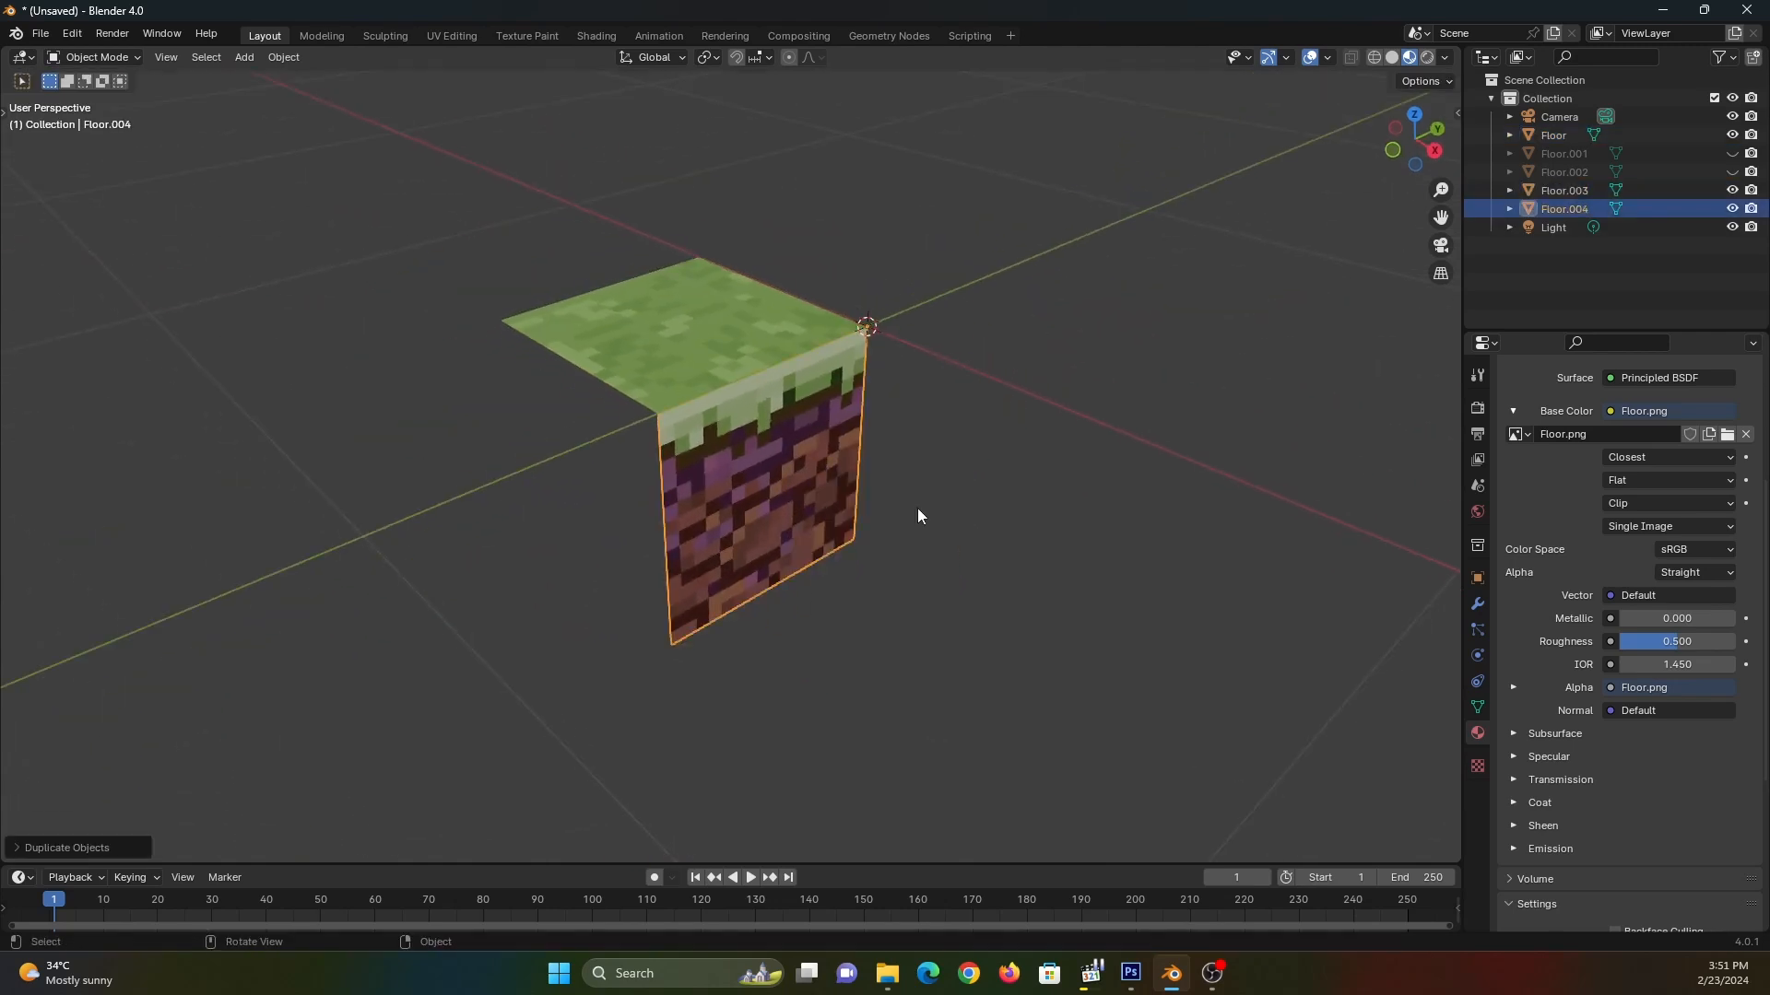
key(r)
key(z)
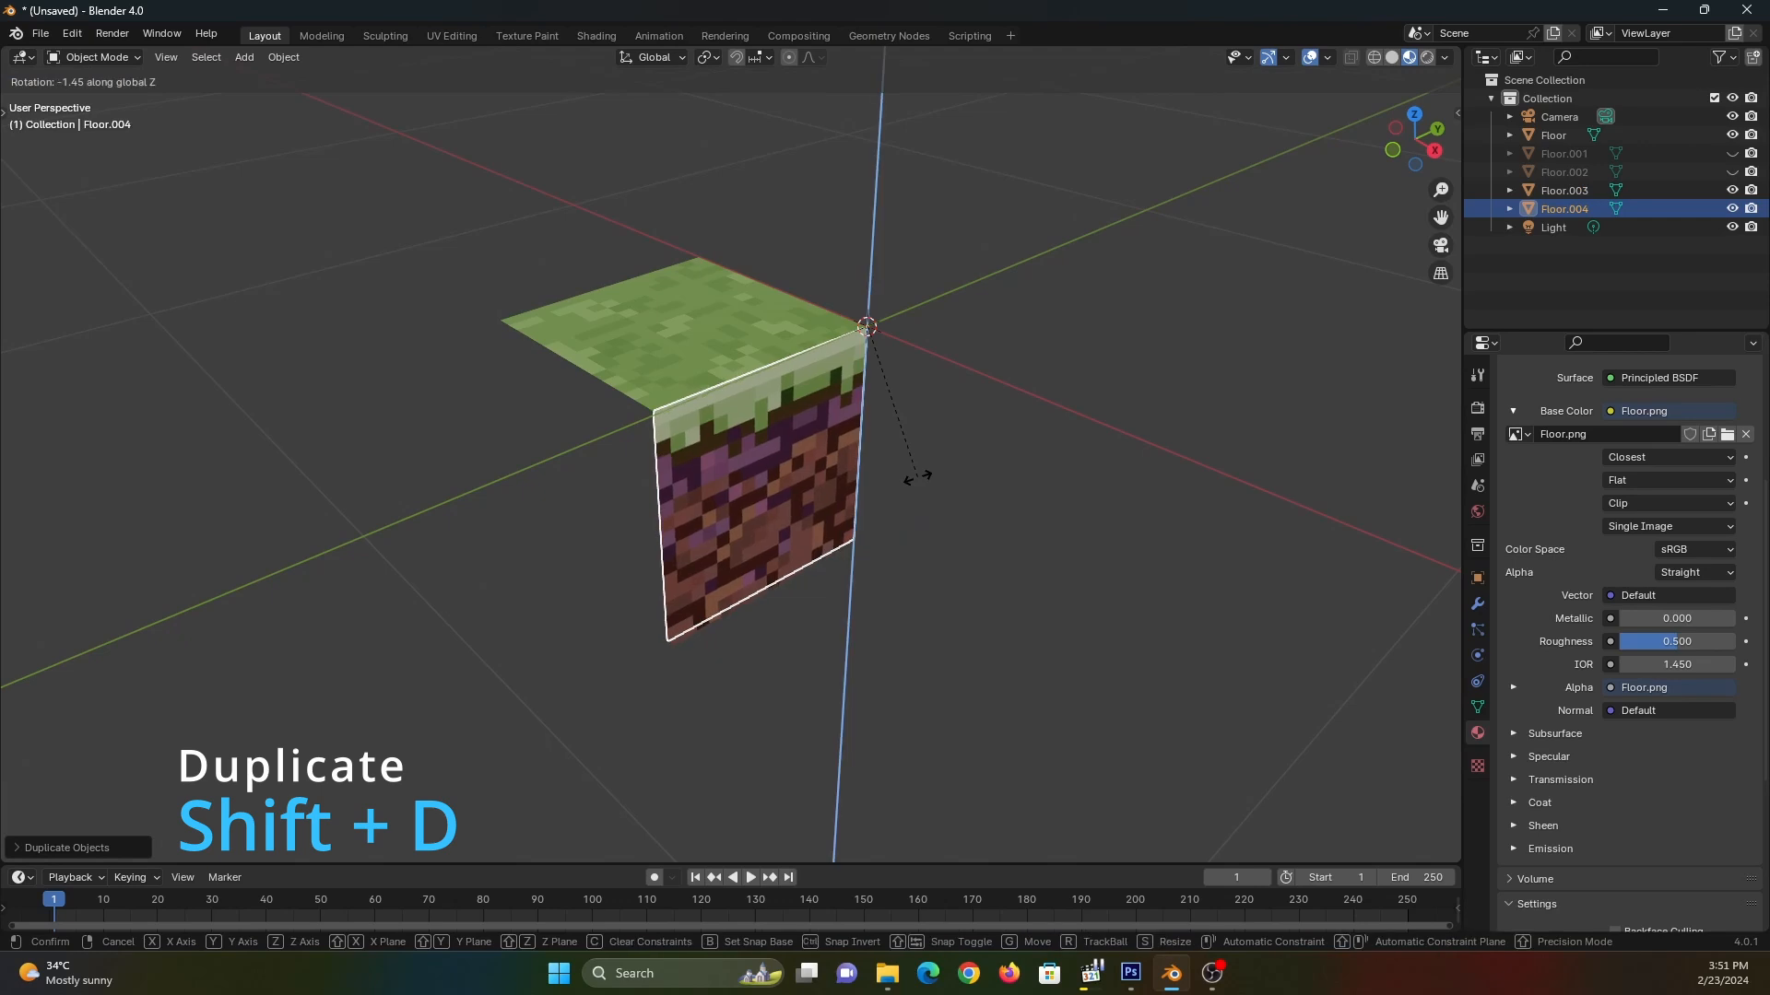
key(9)
key(0)
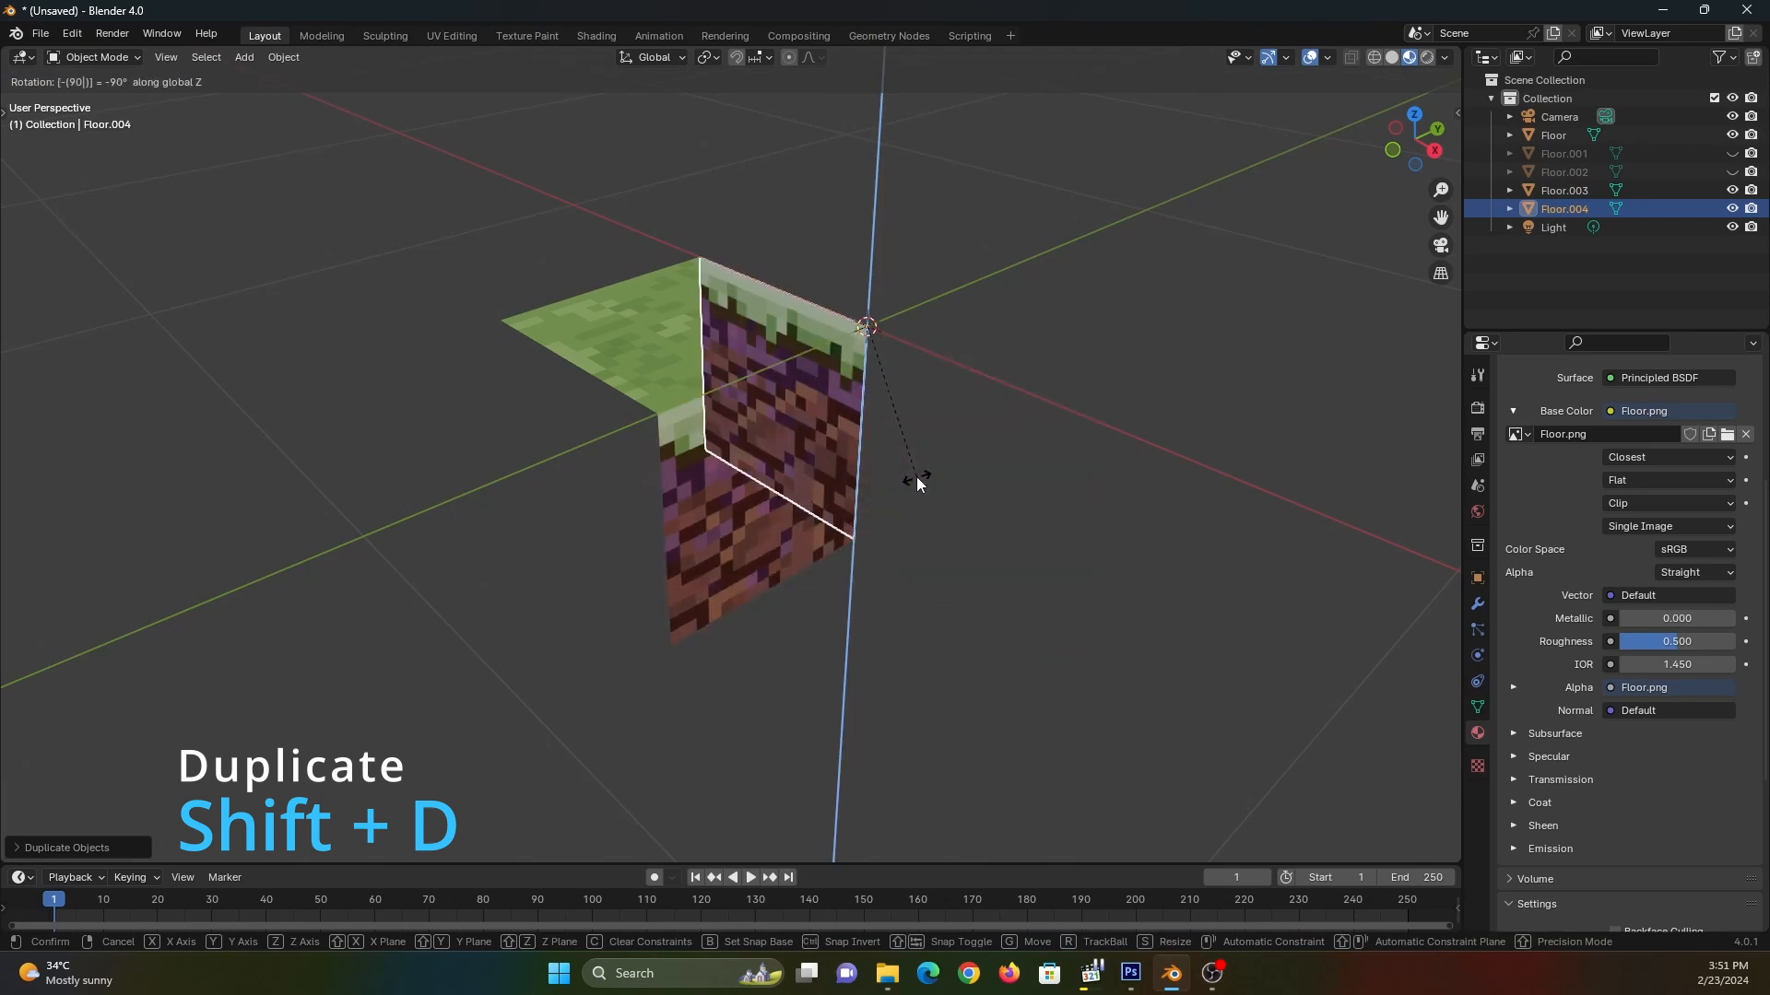
key(Return)
middle_drag(844, 469, 856, 430)
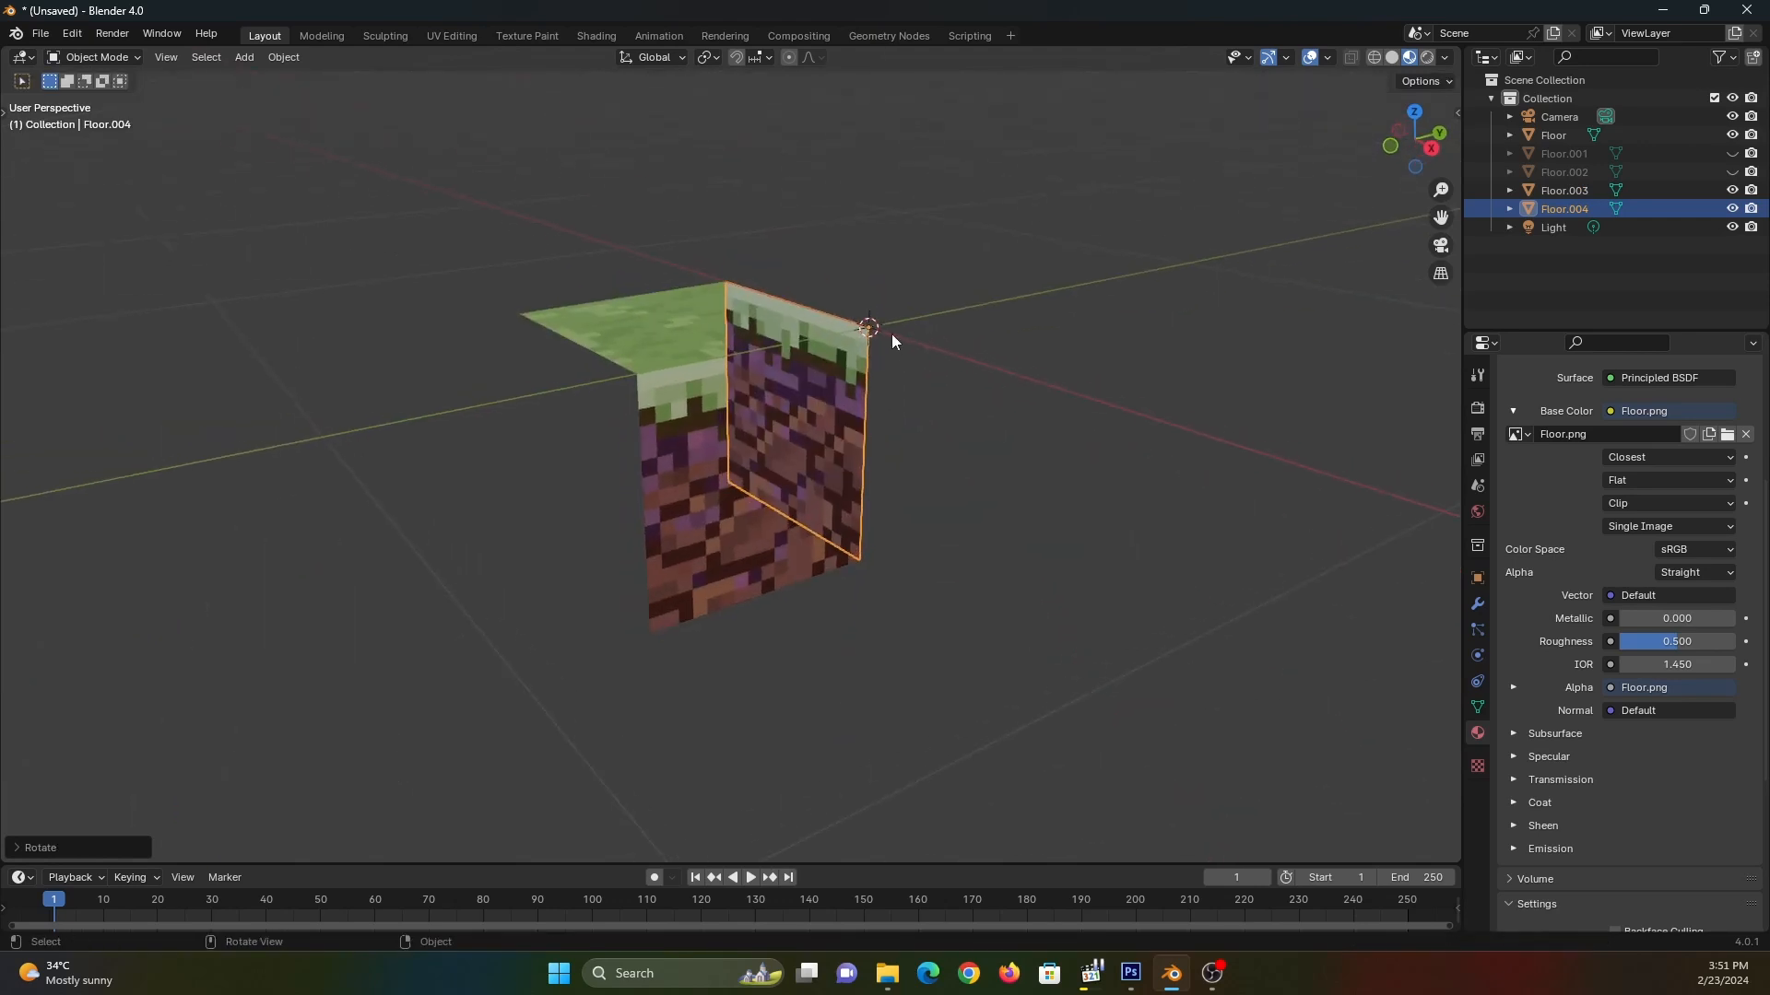
- Set snapping to Vertex and snap the rotated side tile onto the grass top's open edge adjoining the first dirt side
key(g)
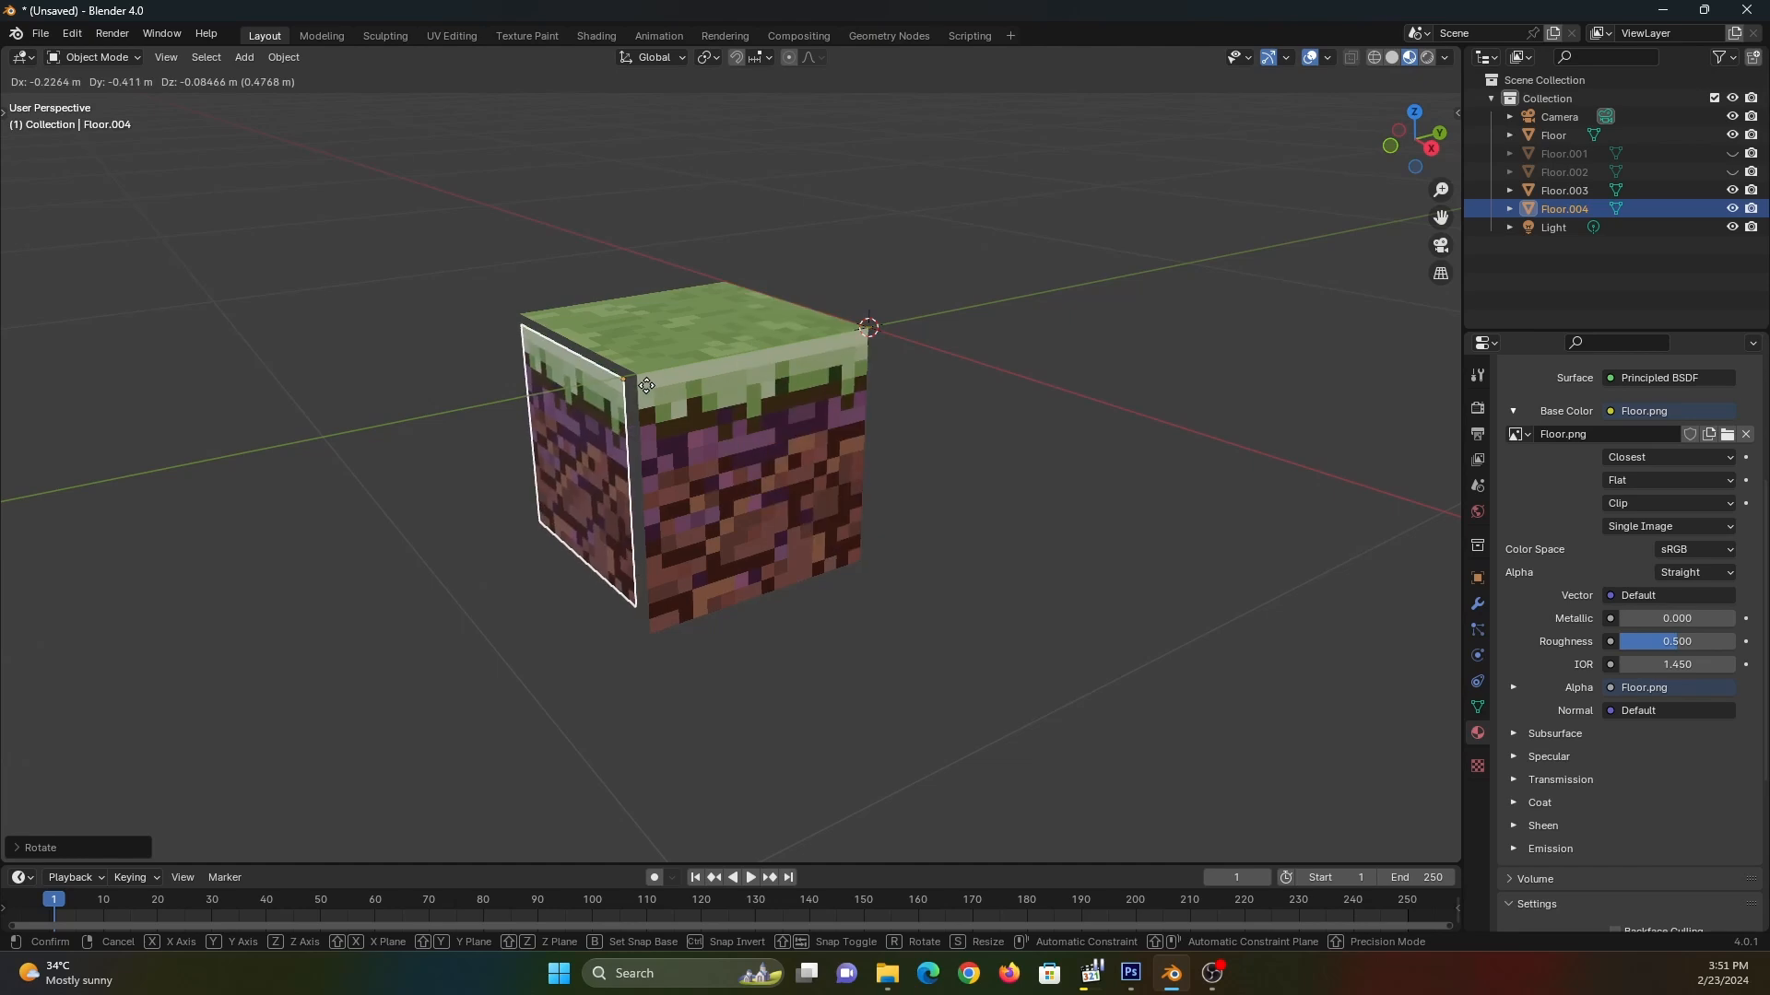
click(563, 381)
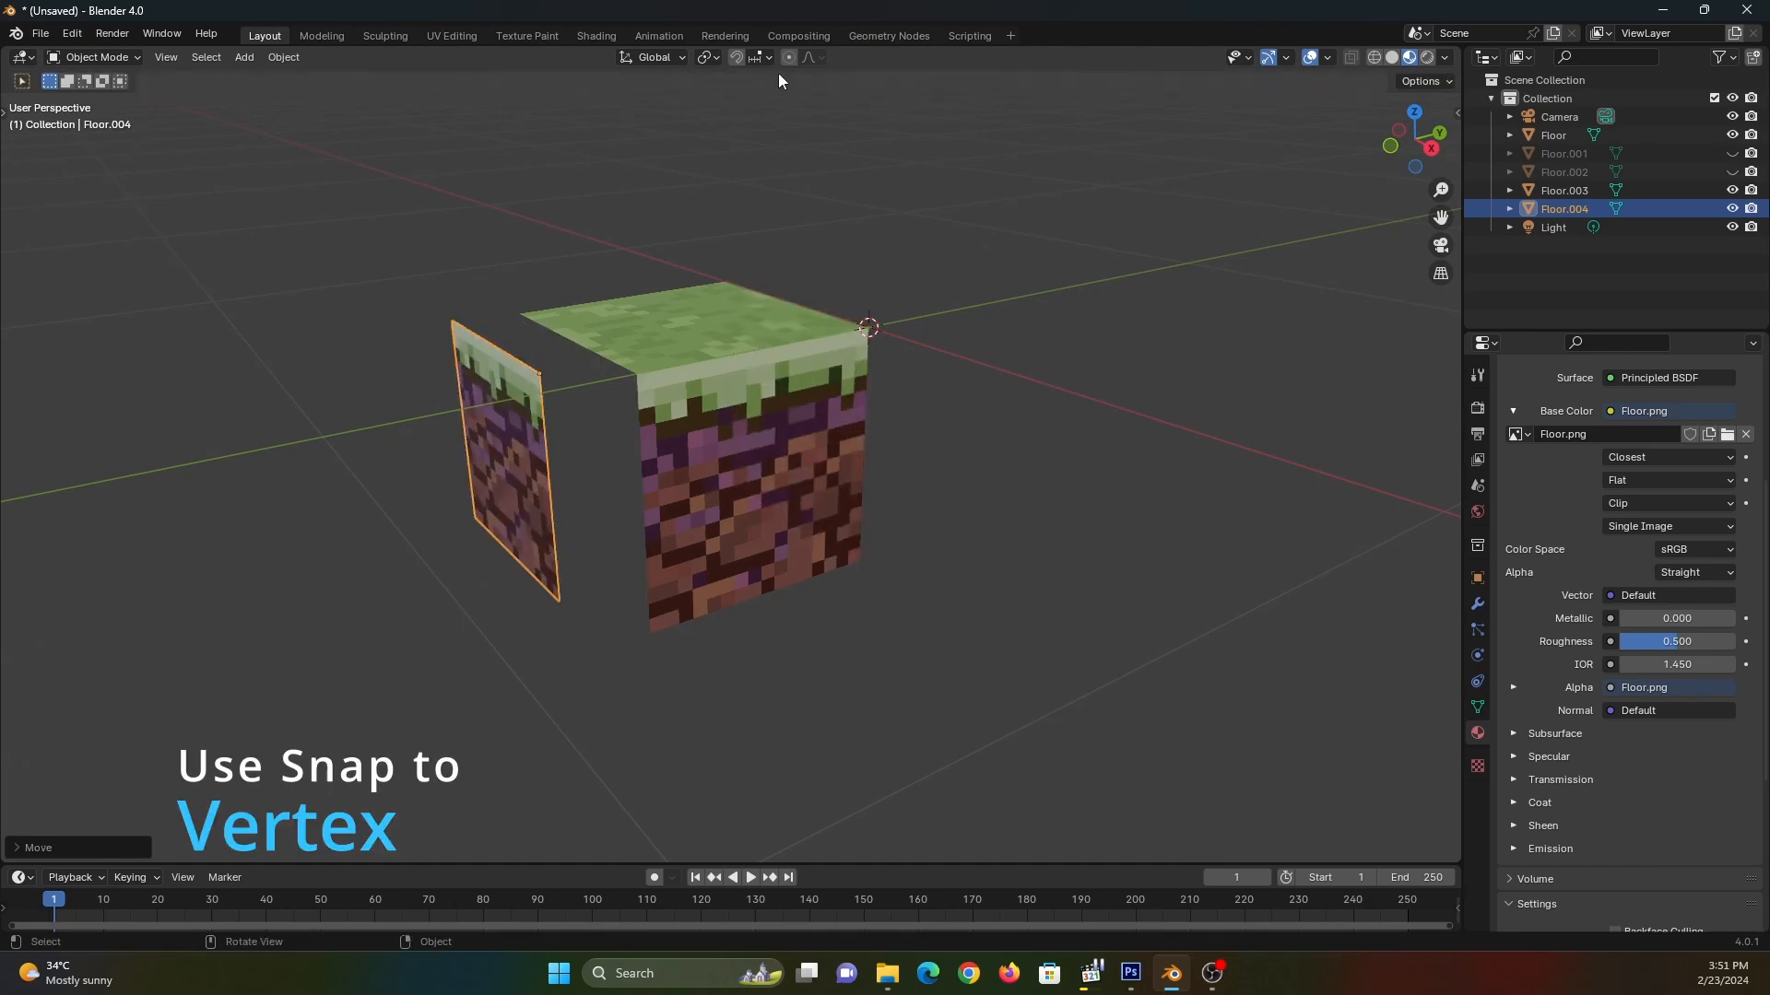
click(759, 58)
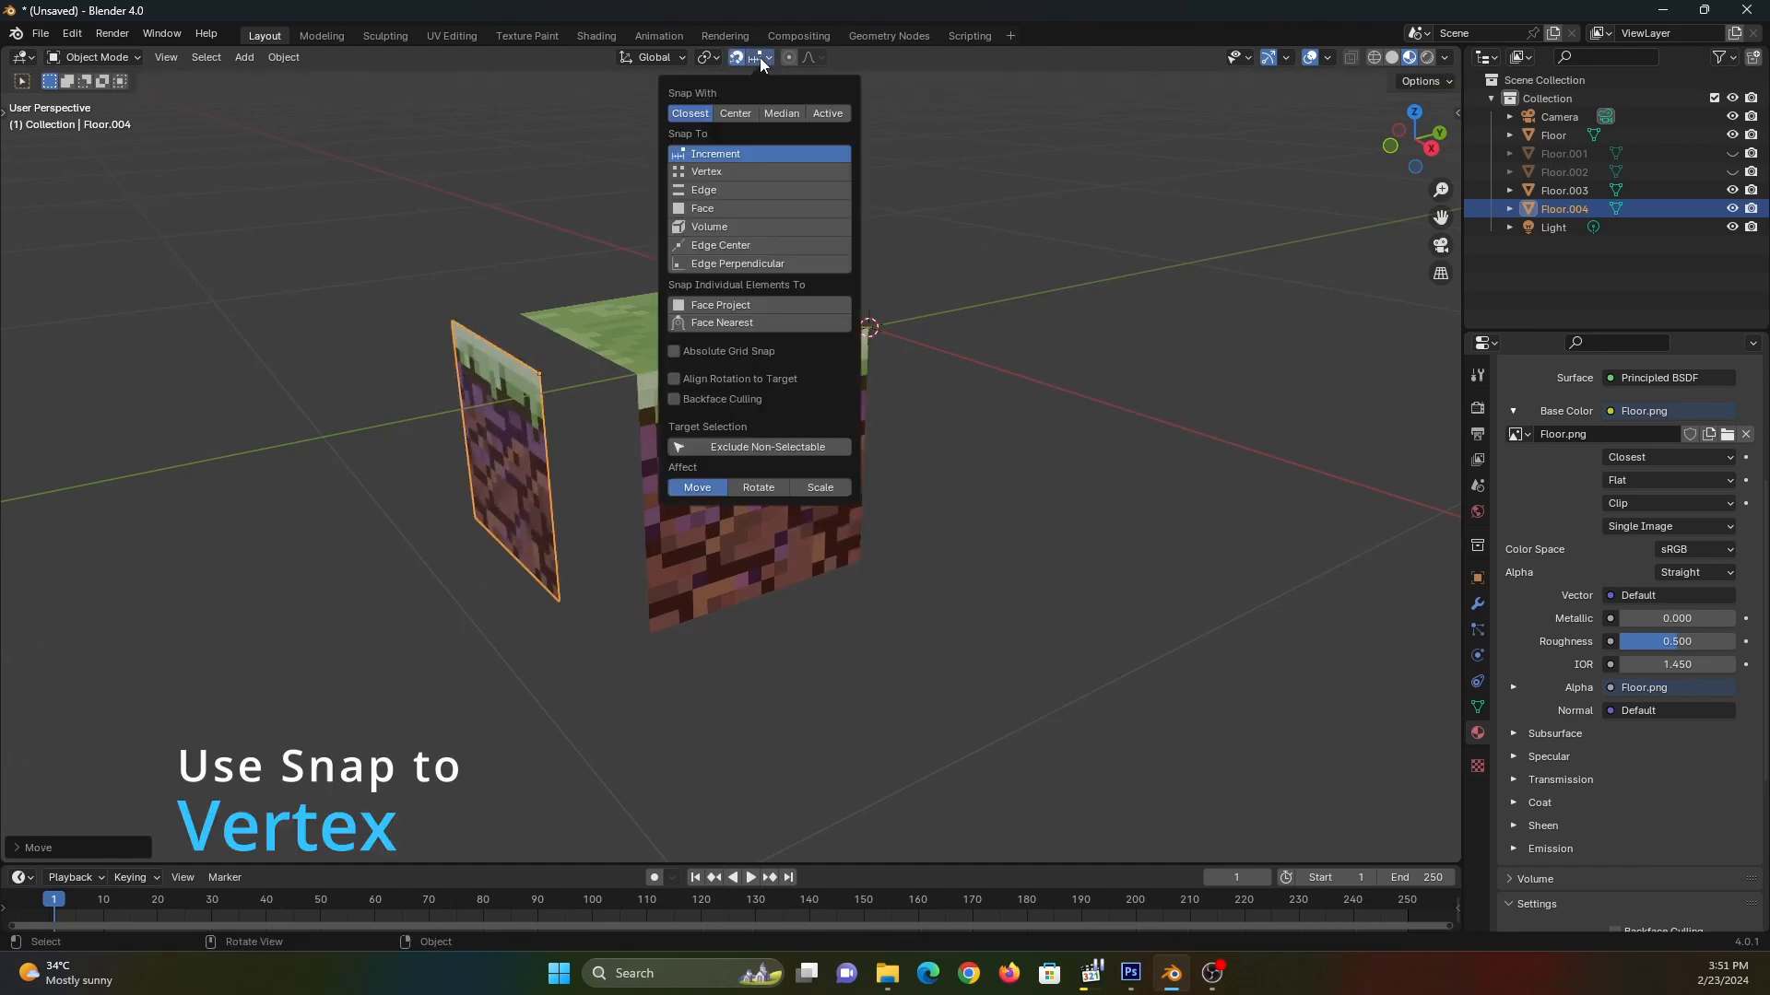
click(700, 172)
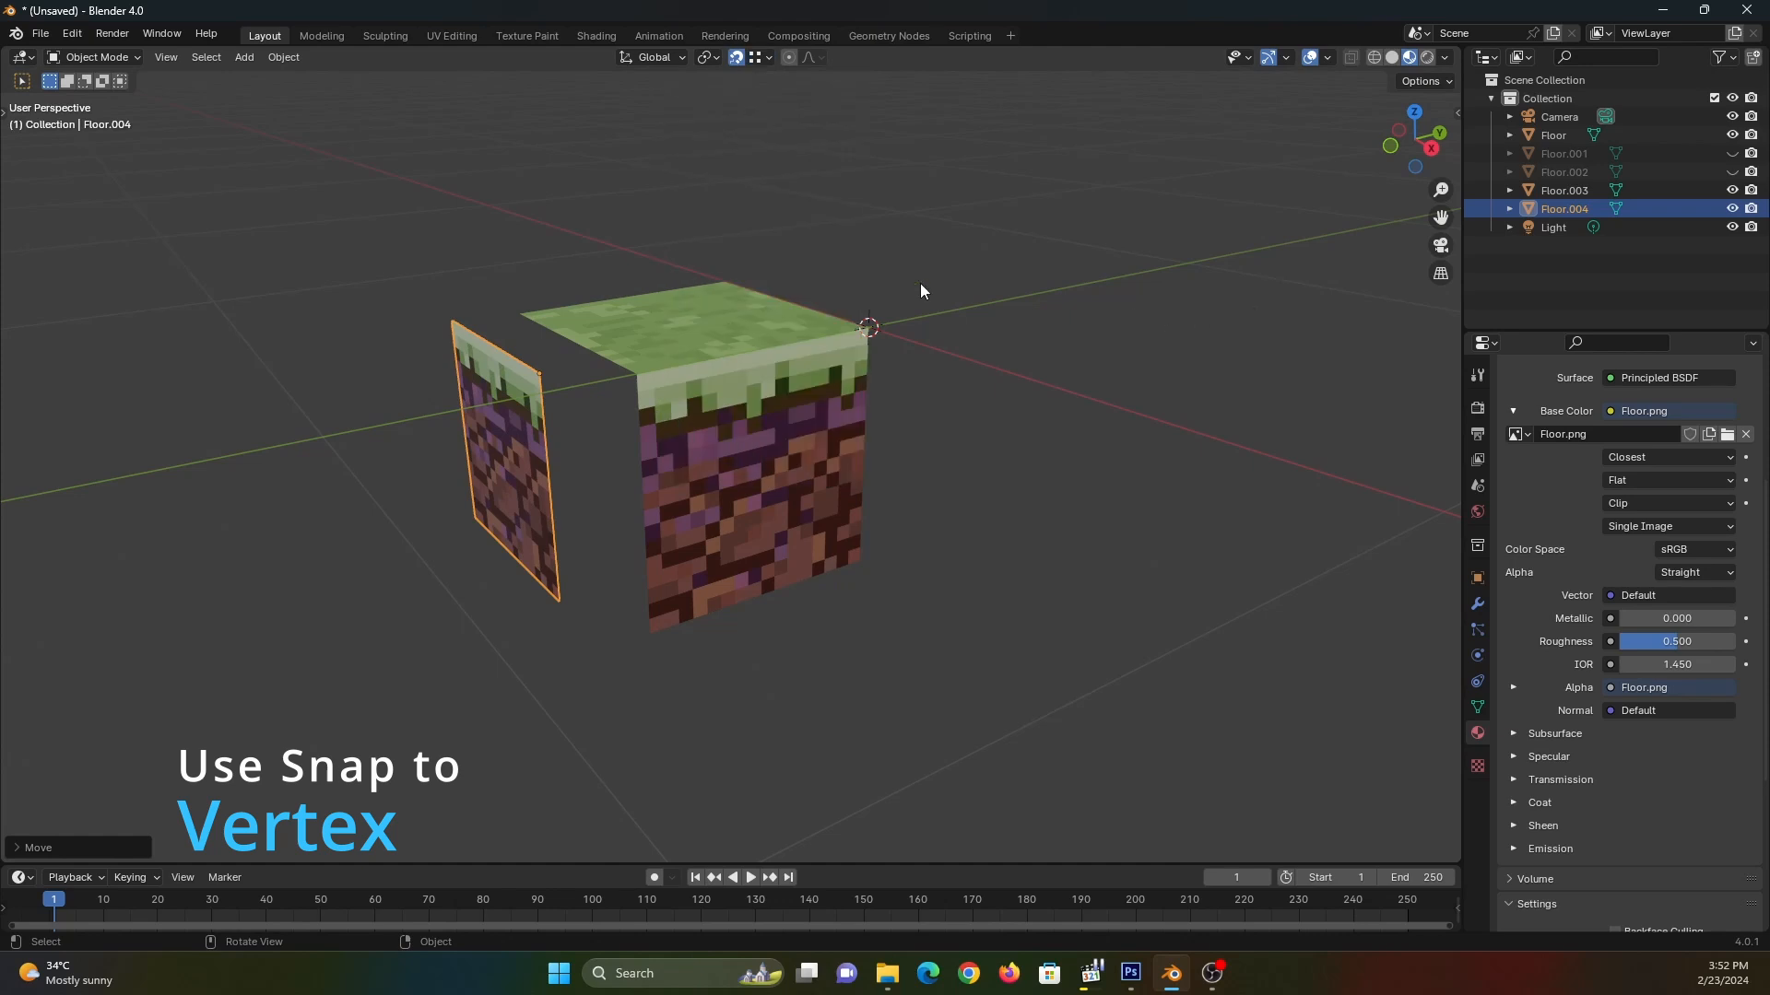
key(g)
click(611, 402)
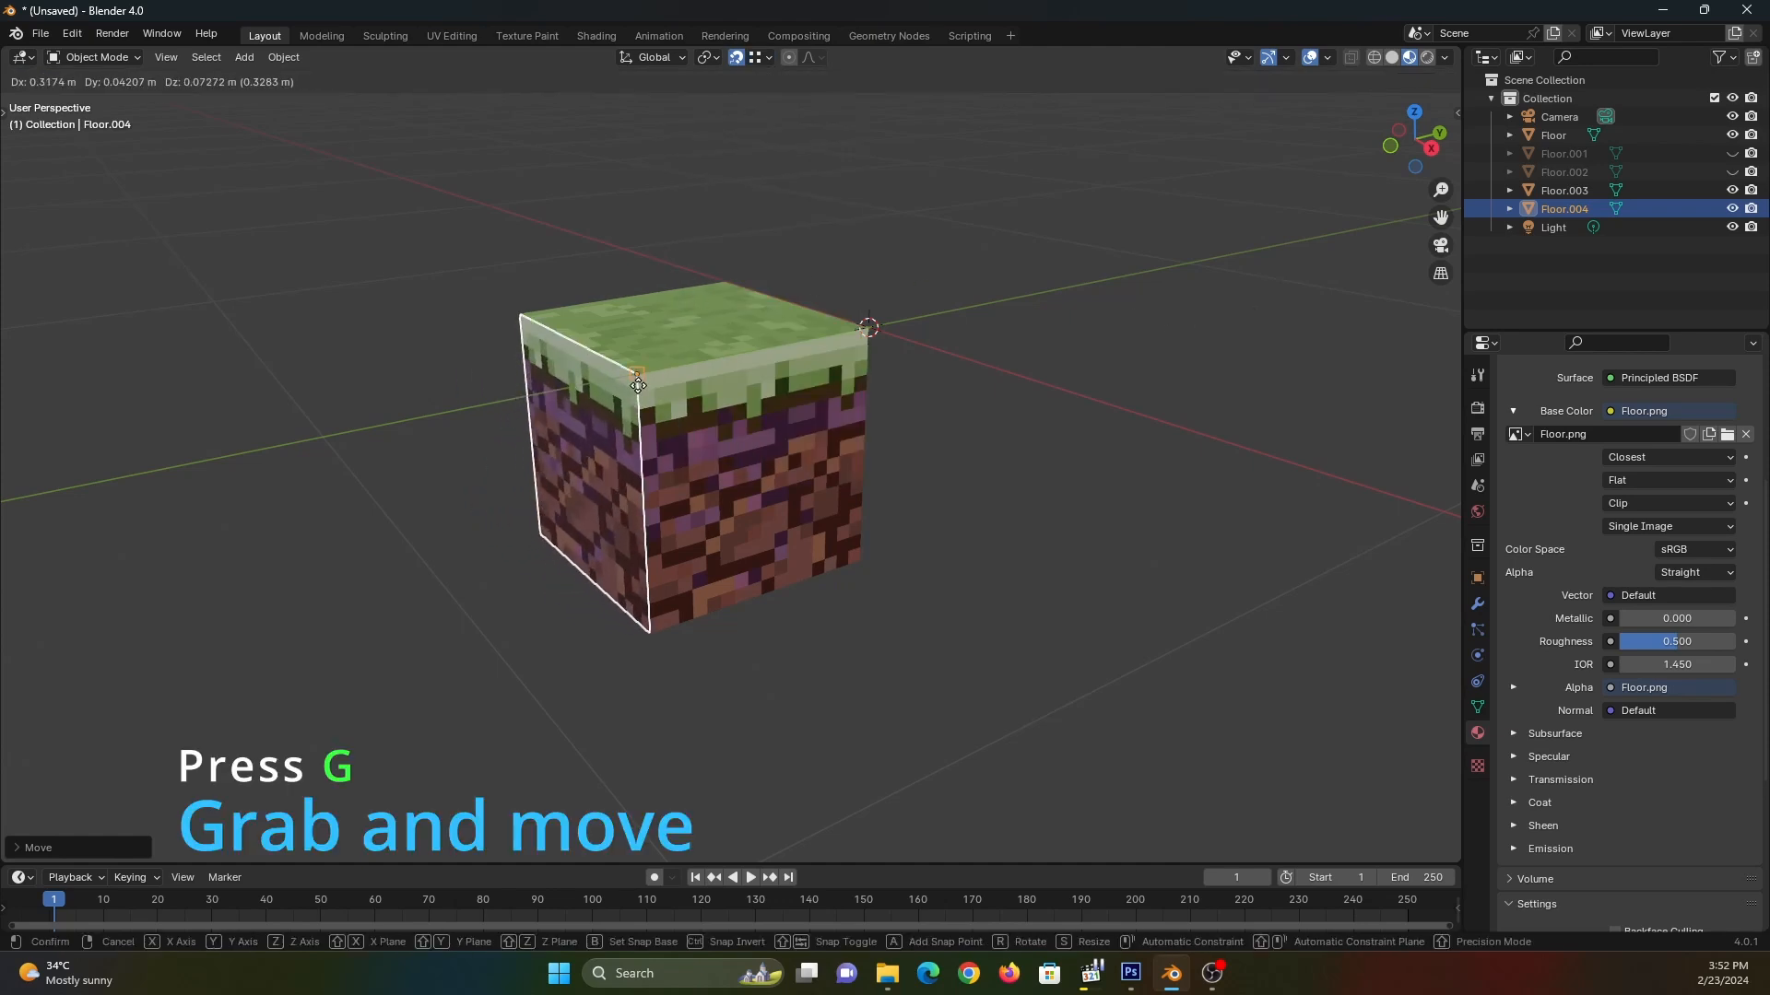
middle_drag(611, 402, 763, 459)
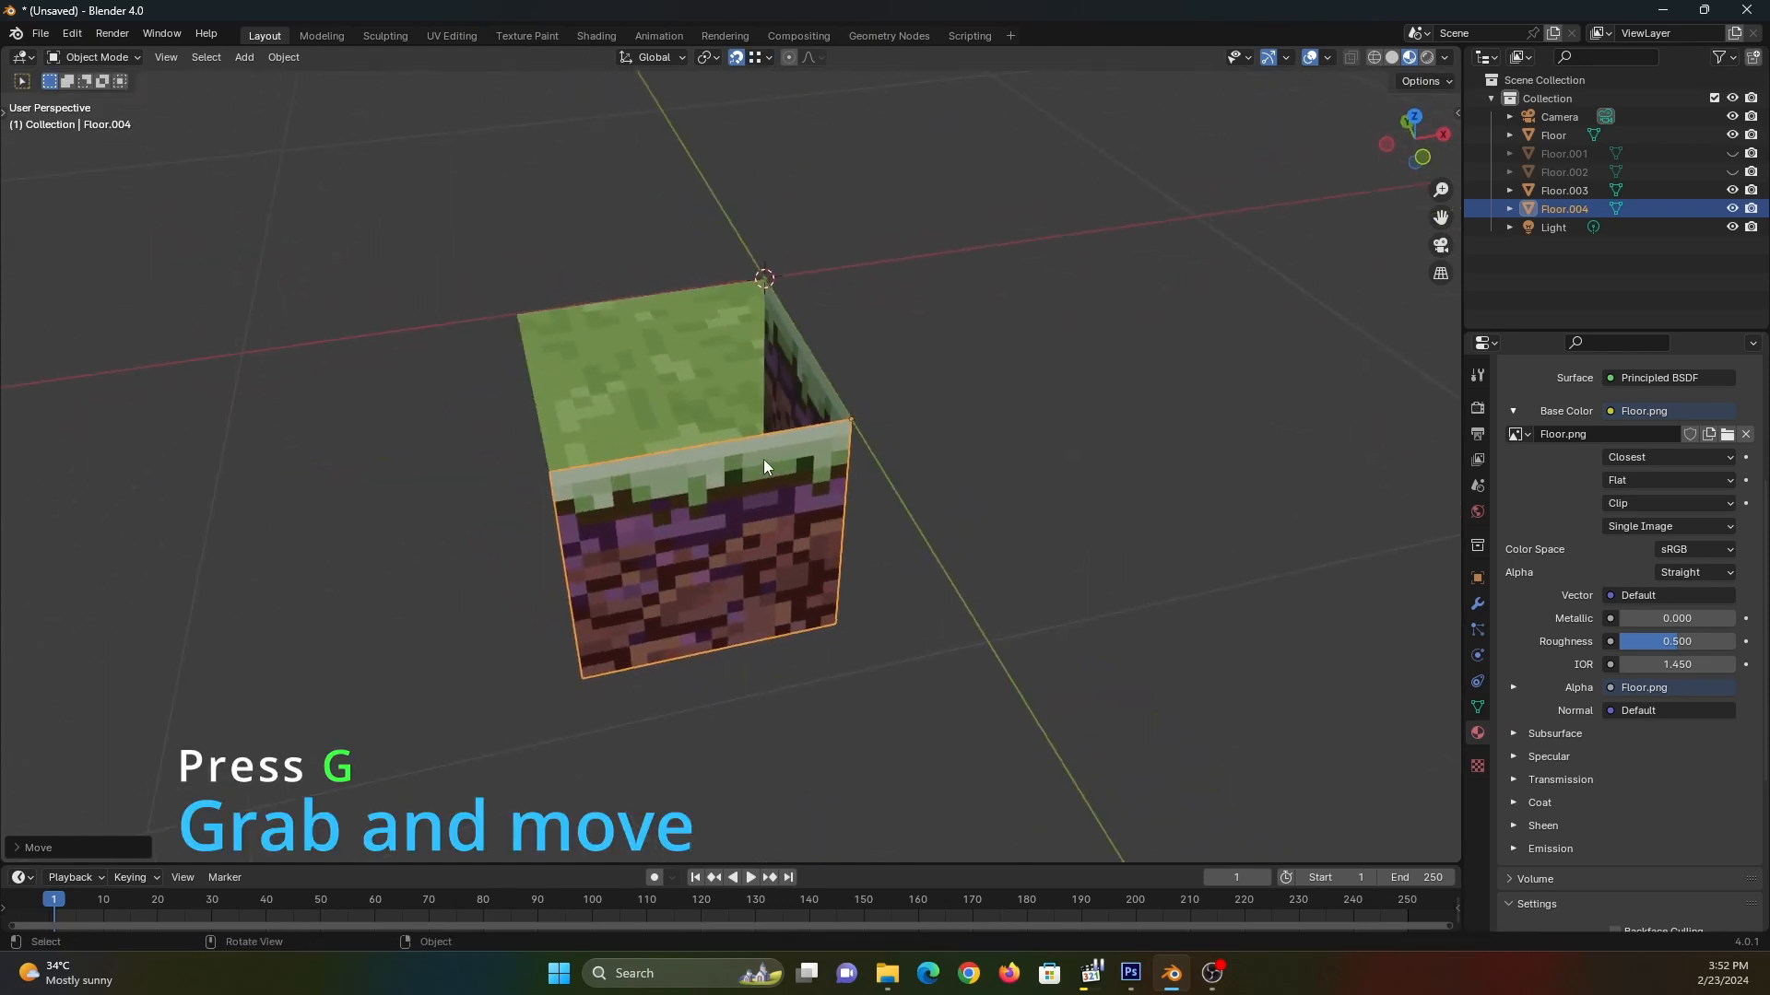
- Set the blend mode of the grass tile's material to Opaque
click(1026, 427)
click(651, 402)
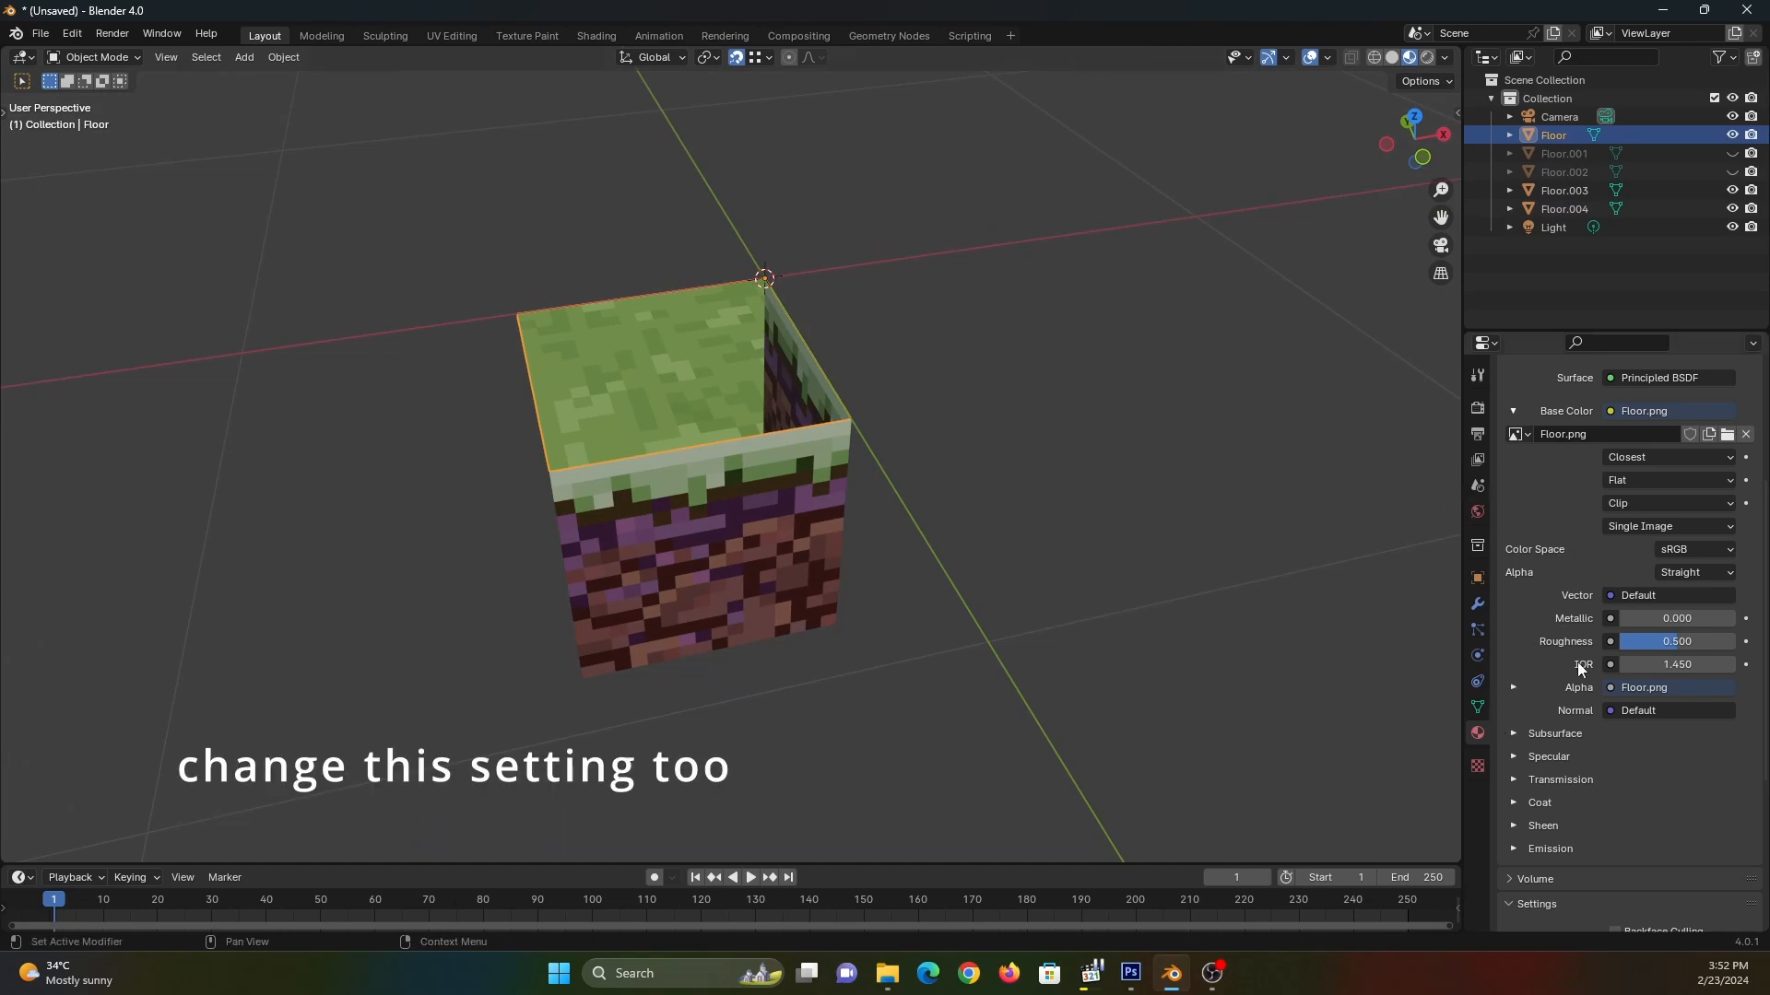
scroll(1580, 649, down, 8)
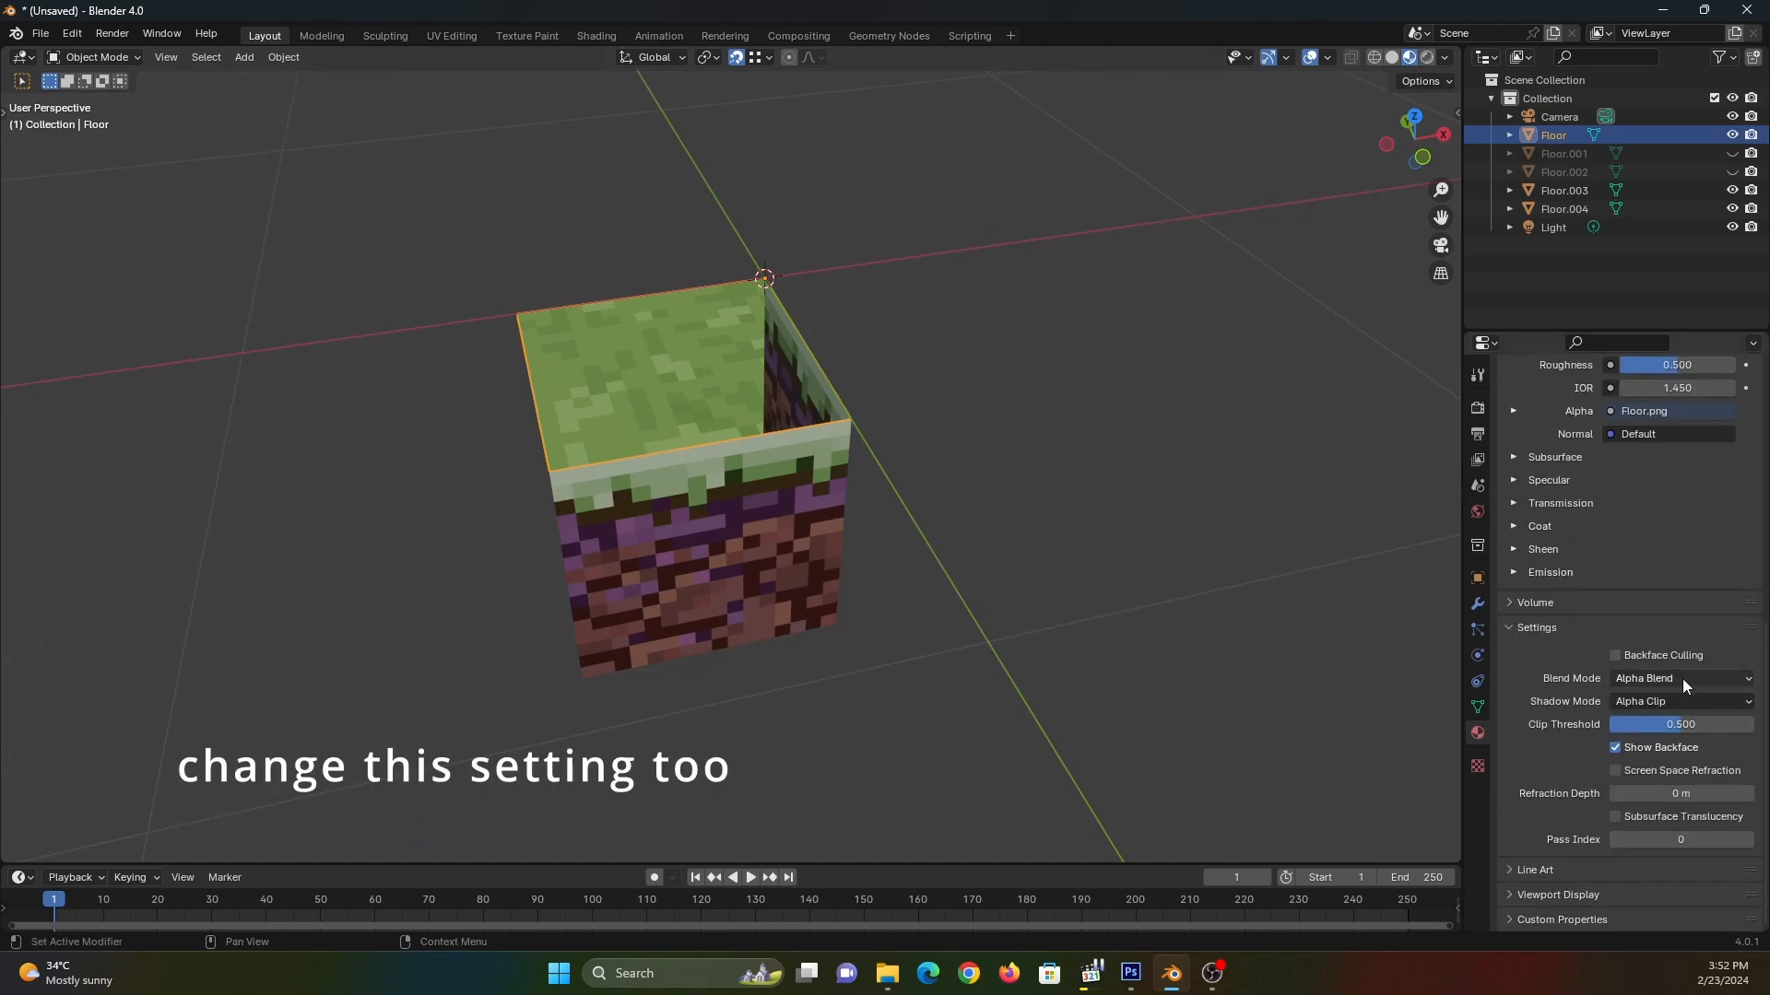
click(1683, 678)
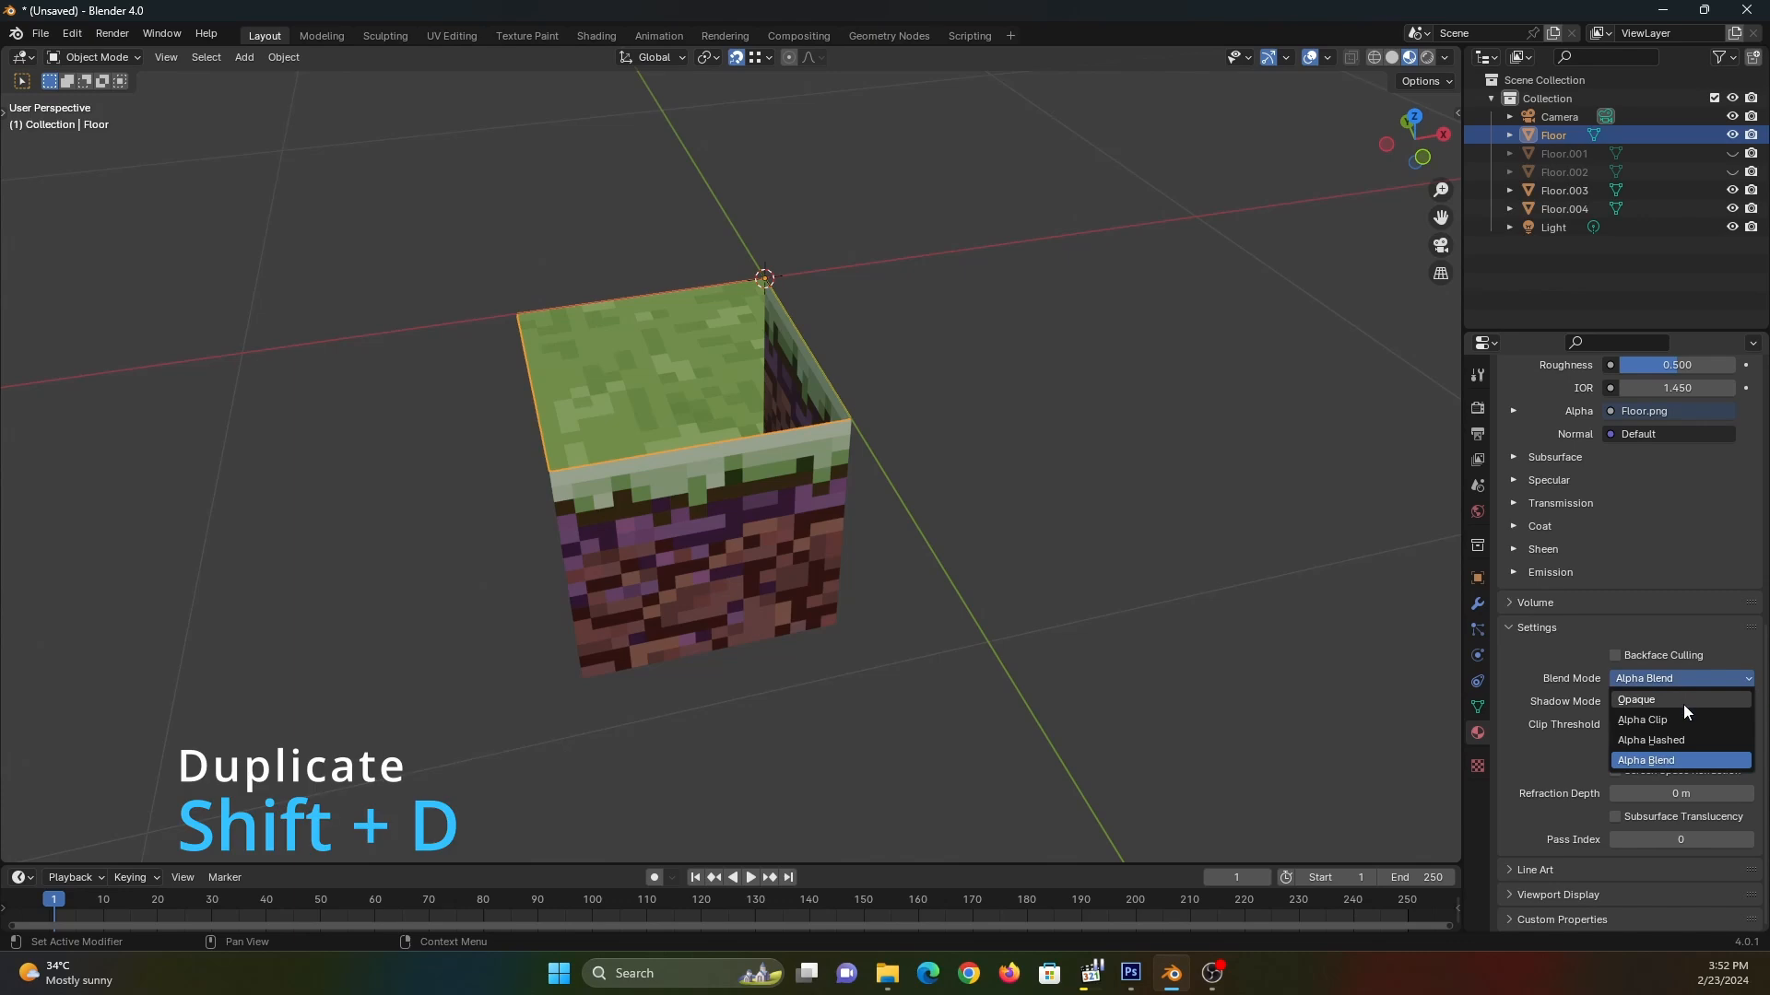
click(1683, 704)
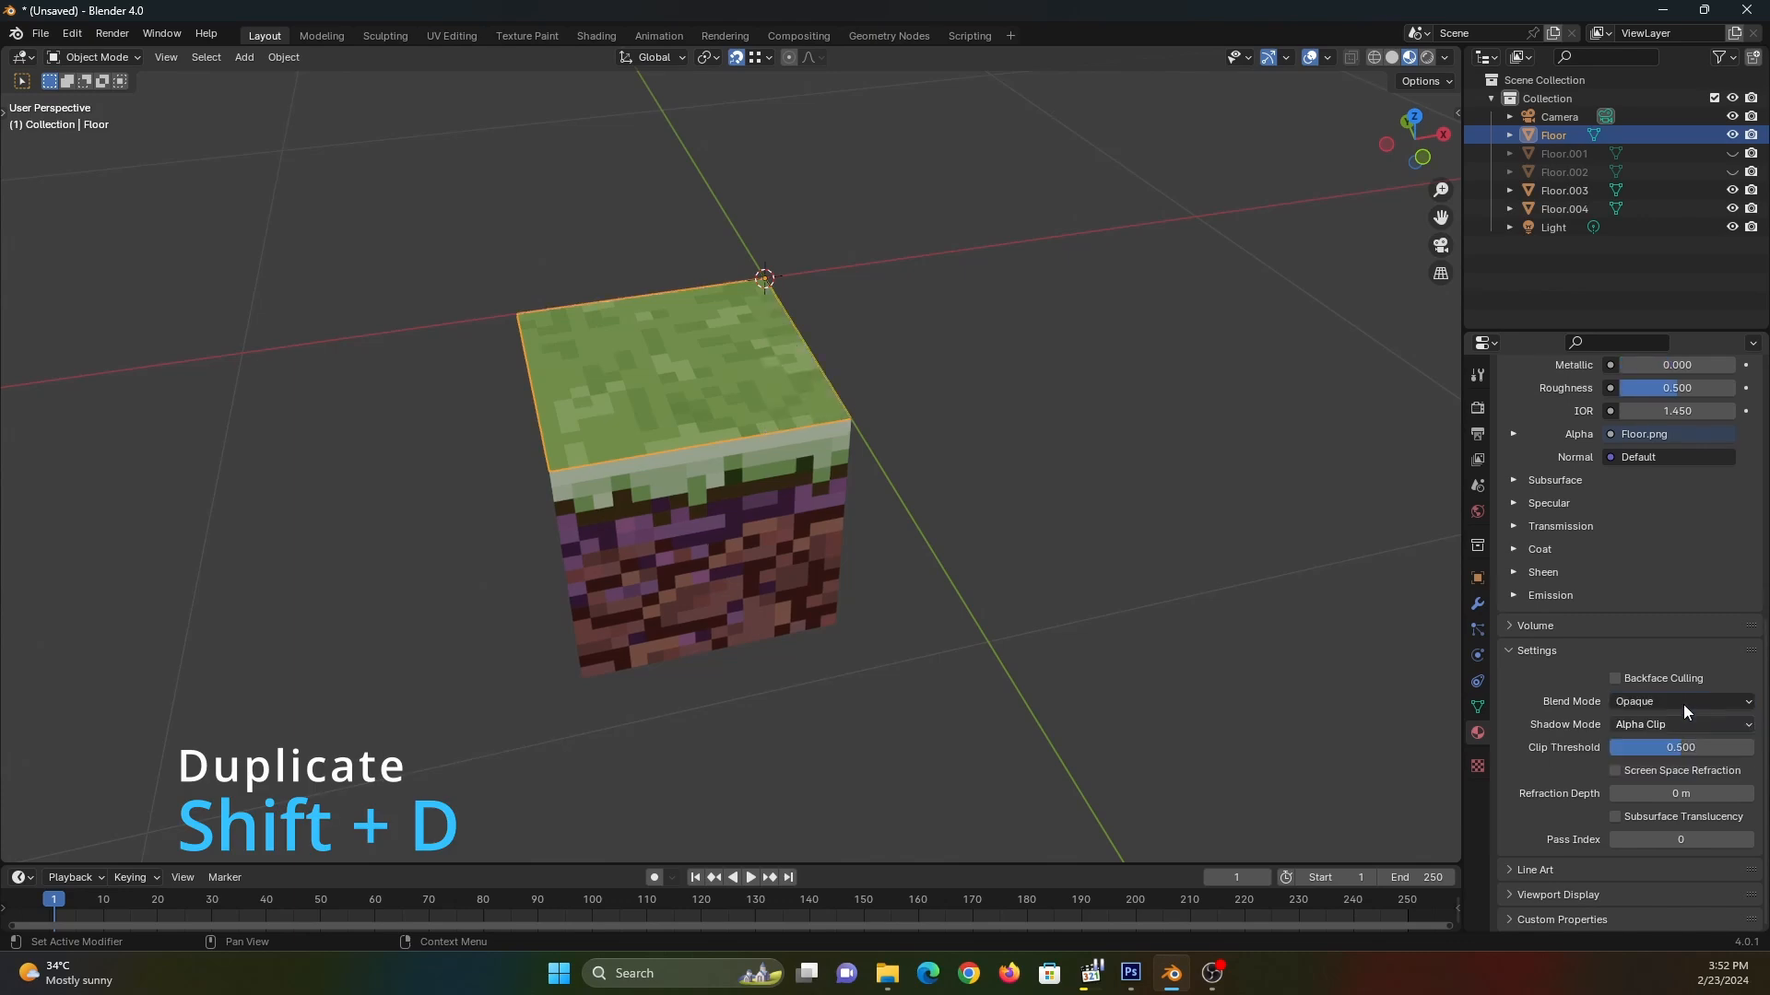
- Select the second dirt side, check the block in Rendered shading and return to Material Preview
click(1168, 541)
mouse_move(1169, 541)
middle_down()
mouse_move(920, 468)
mouse_move(1202, 513)
mouse_move(1178, 507)
middle_up()
click(834, 545)
mouse_move(898, 544)
middle_down()
mouse_move(940, 542)
mouse_move(942, 516)
middle_up()
click(1427, 58)
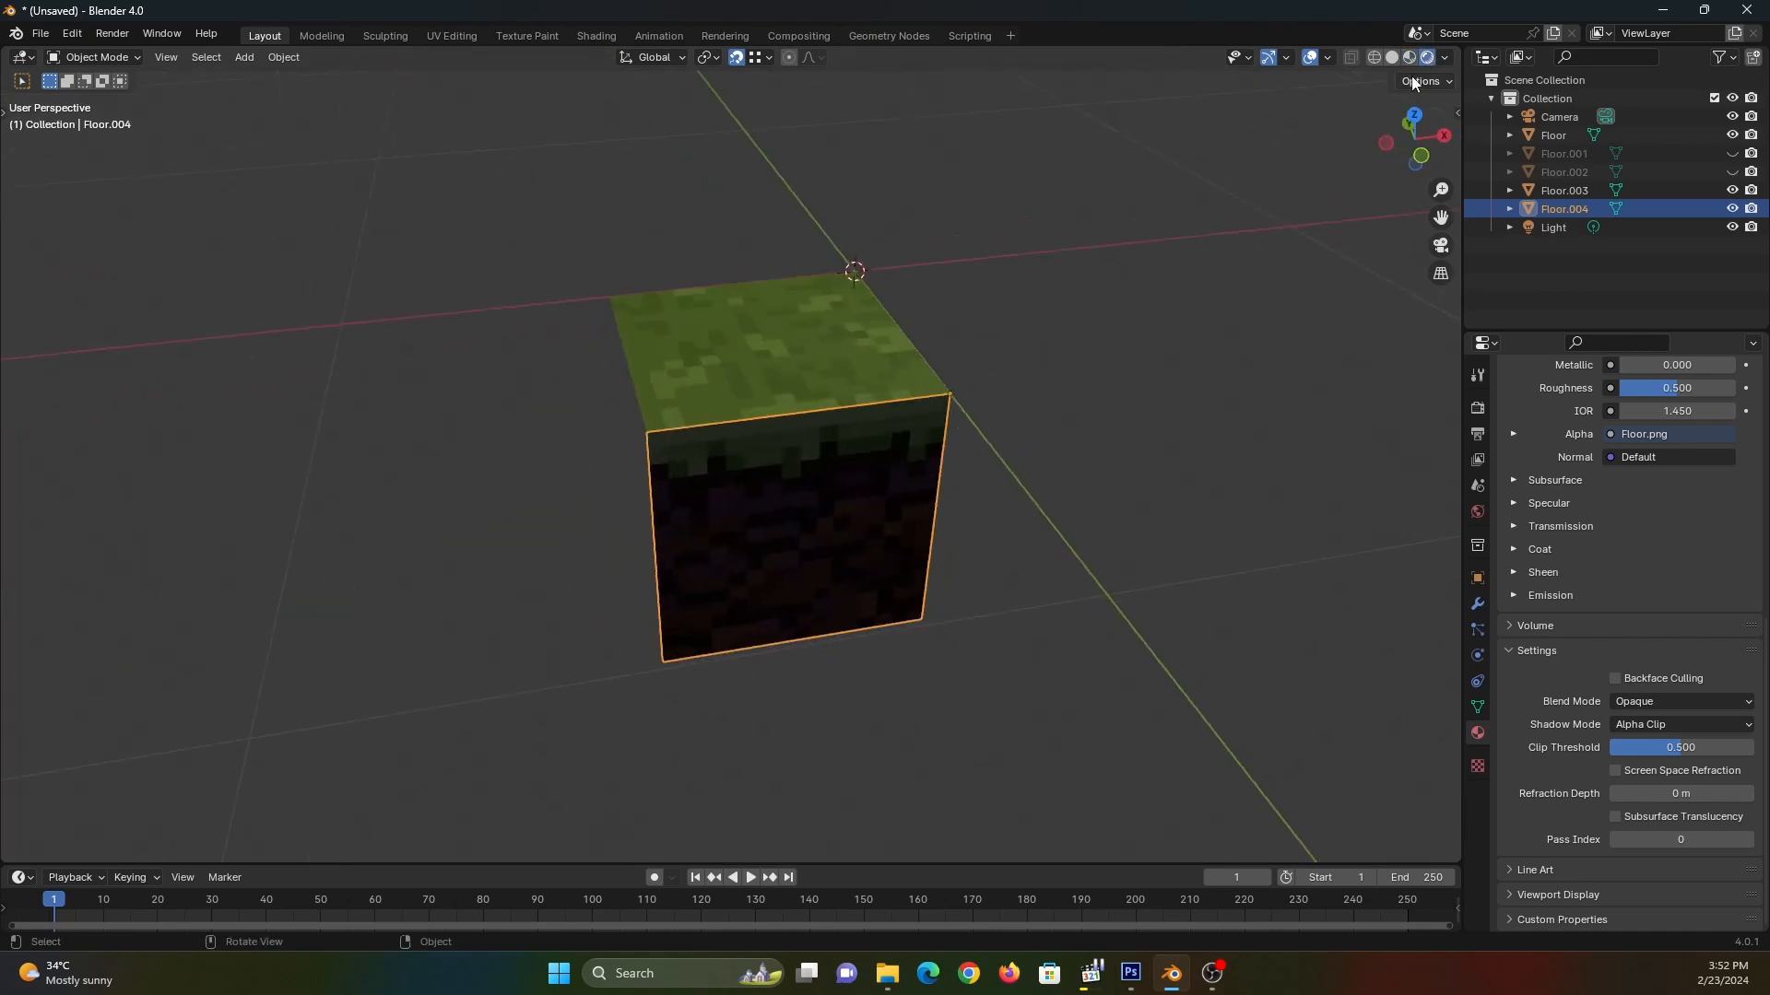
click(1410, 58)
- Duplicate the second dirt side and rotate the copy -90° about the global Z axis
middle_drag(901, 417, 953, 445)
key(shift+d)
click(645, 468)
key(r)
key(z)
key(9)
key(0)
key(minus)
key(Return)
- Snap the rotated copy onto the grass top's edge opposite the first dirt side
key(g)
click(668, 516)
mouse_move(641, 518)
middle_down()
mouse_move(739, 493)
mouse_move(646, 502)
middle_up()
- Duplicate the second dirt side again and rotate the copy 180° about the global Z axis
click(877, 533)
key(shift+d)
click(1040, 569)
key(r)
key(z)
key(1)
key(8)
key(0)
key(Return)
- Move the newest side tile to the block's remaining open side and snap it to the grass top's corner
middle_drag(1032, 553, 1263, 543)
key(g)
click(654, 542)
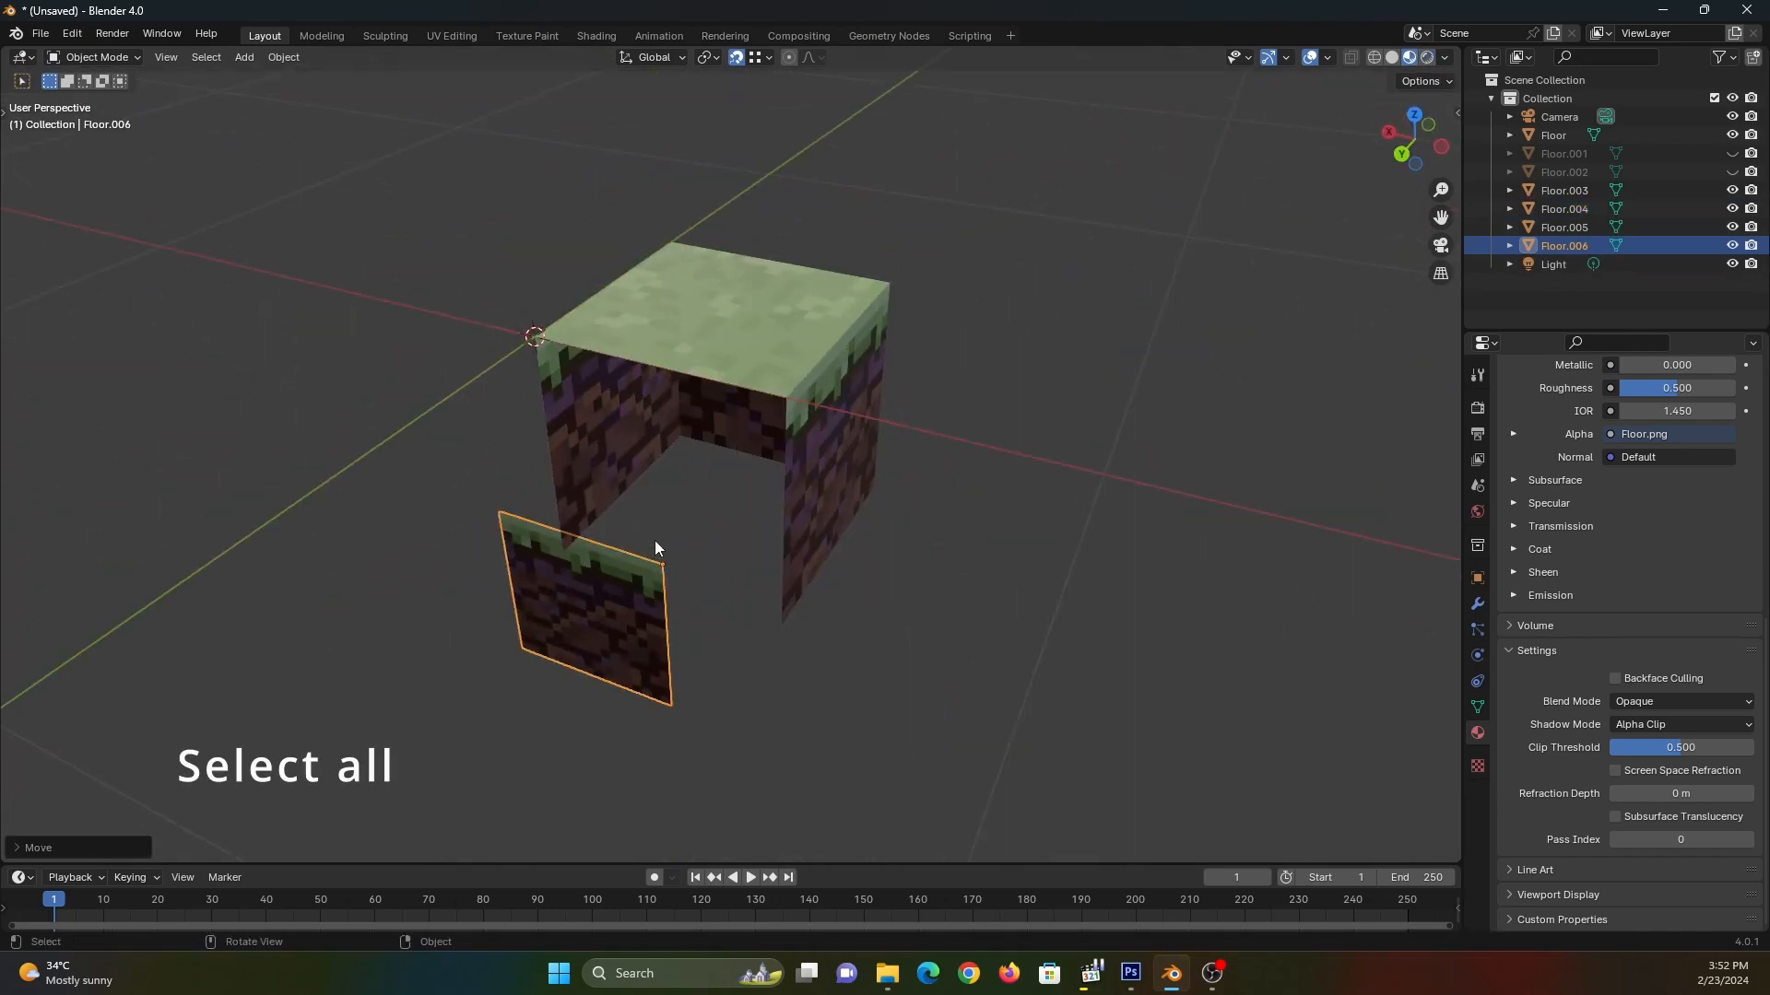
key(g)
click(783, 398)
- Select all visible faces of the grass block and join them into a single object
click(903, 467)
middle_drag(903, 466, 859, 457)
drag(991, 242, 636, 581)
key(ctrl+j)
key(g)
right_click(1065, 501)
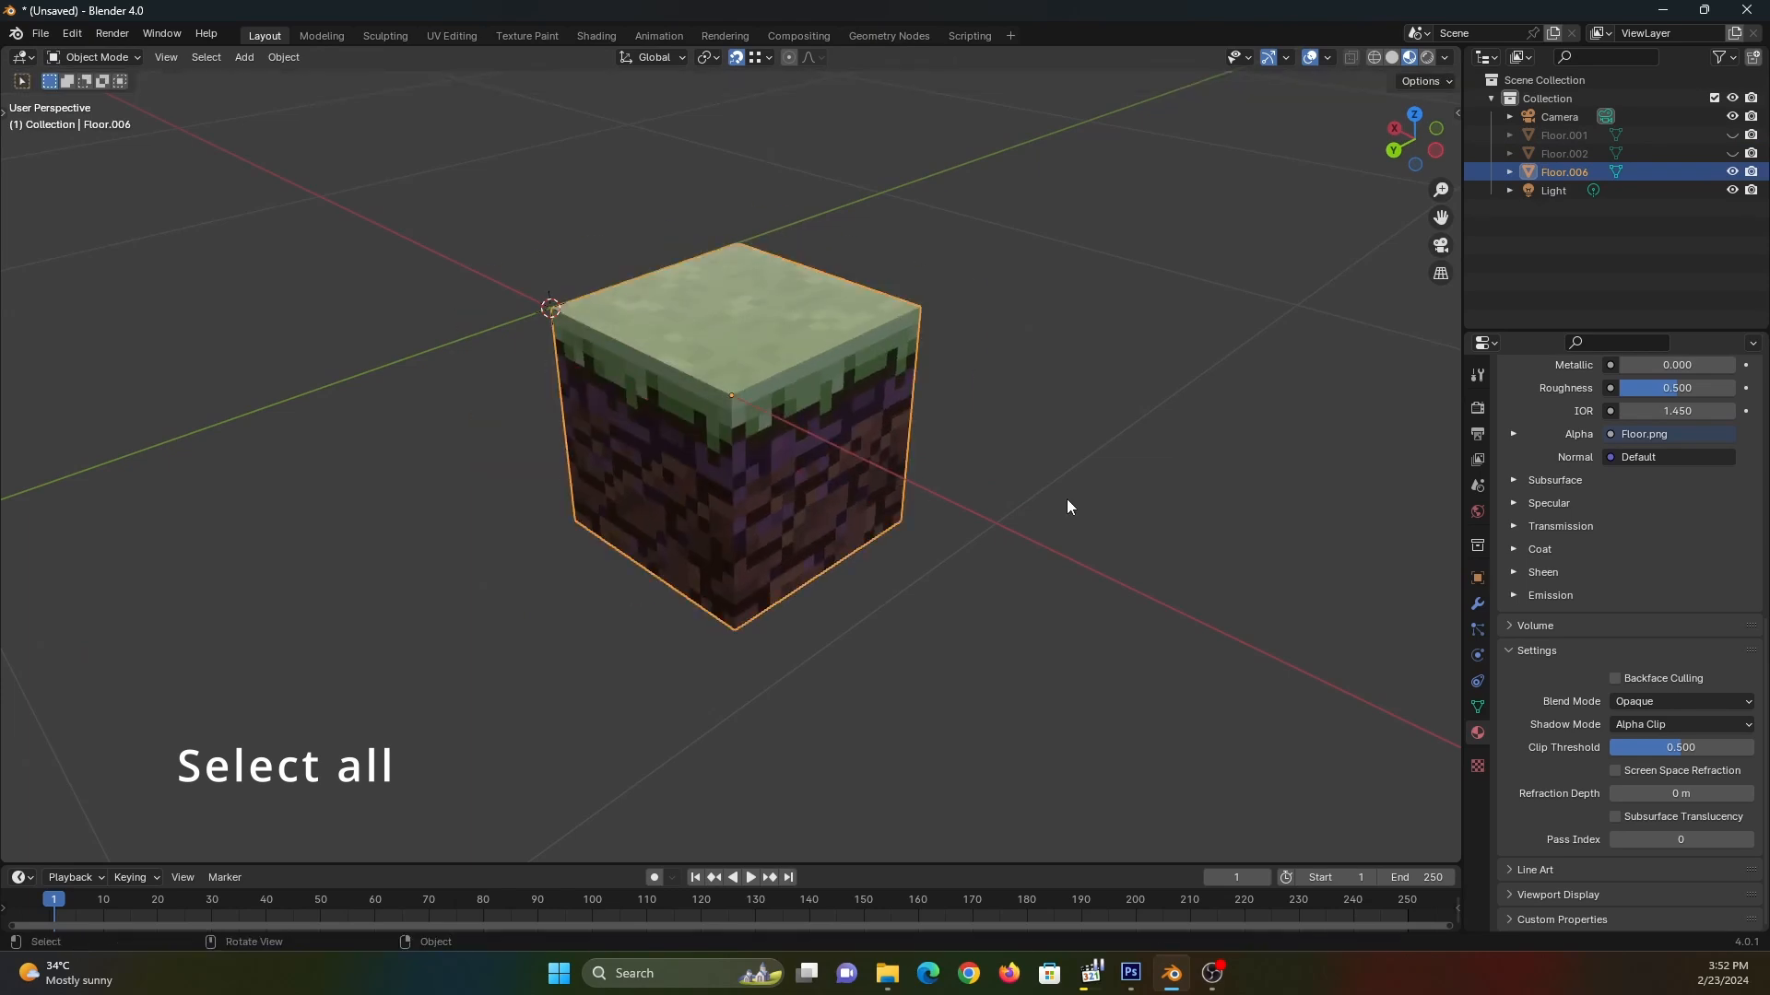
- Merge all of the block's vertices by distance in Edit Mode, and return to Object Mode in Material Preview shading
middle_drag(1066, 505, 813, 463)
key(Tab)
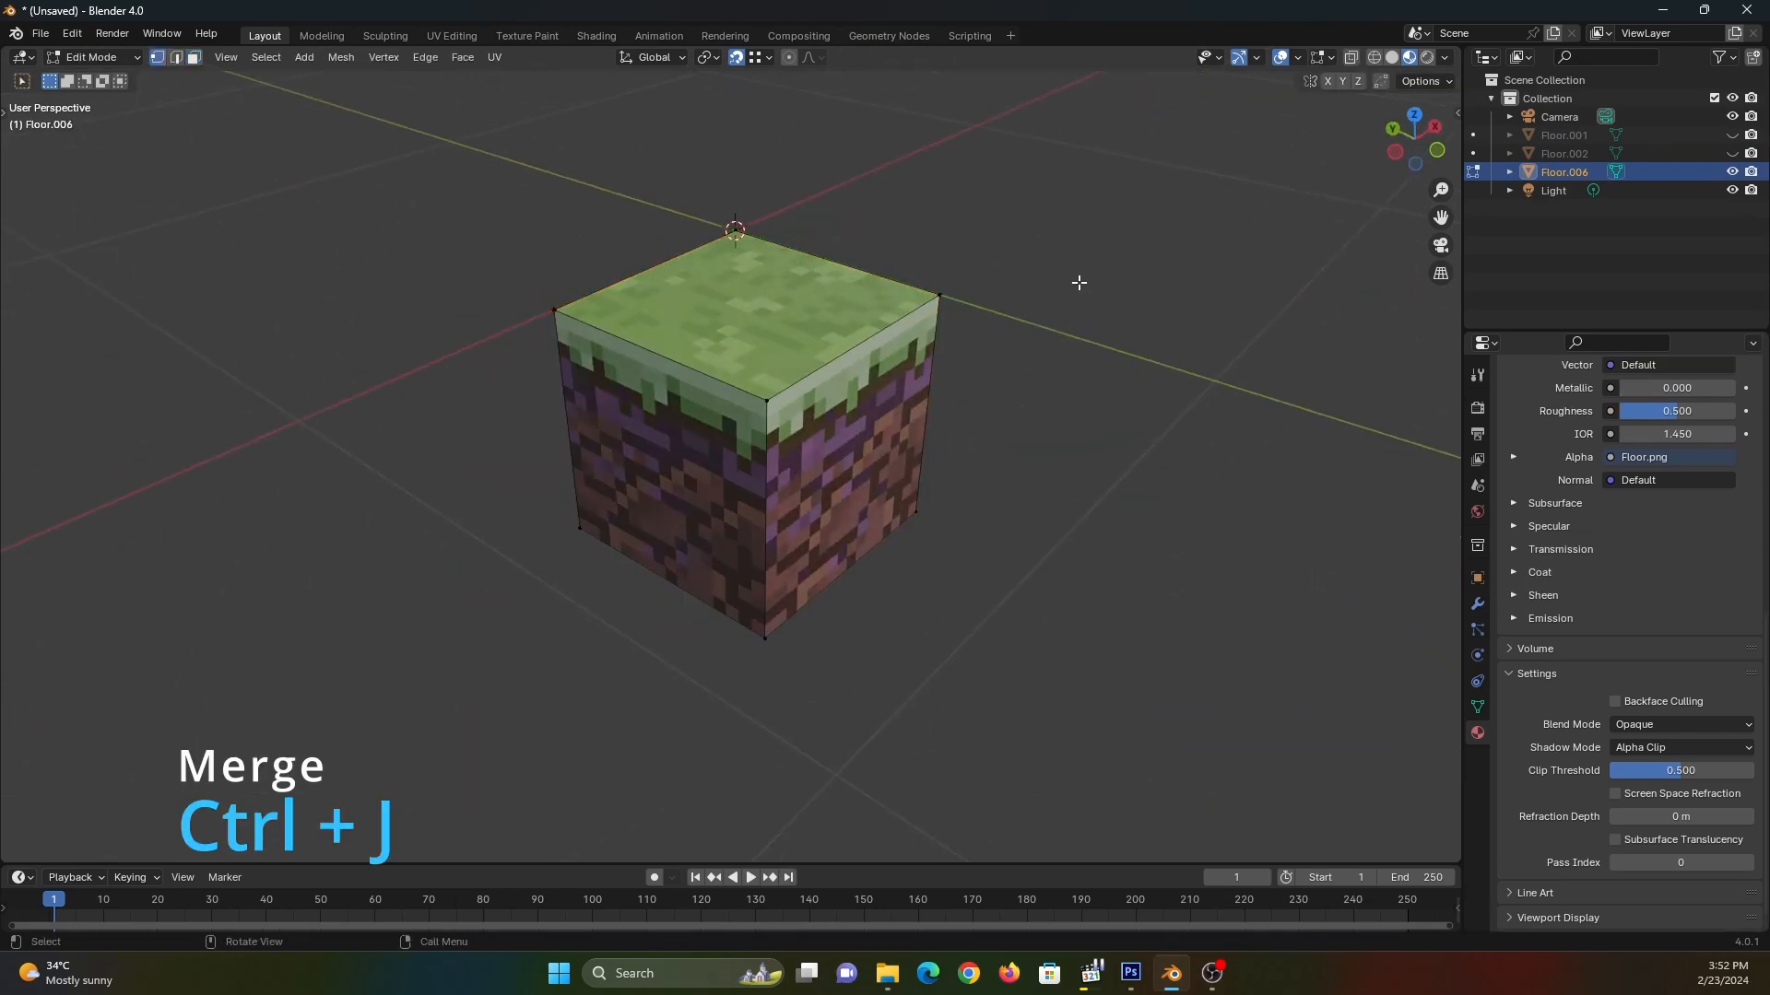
key(alt+z)
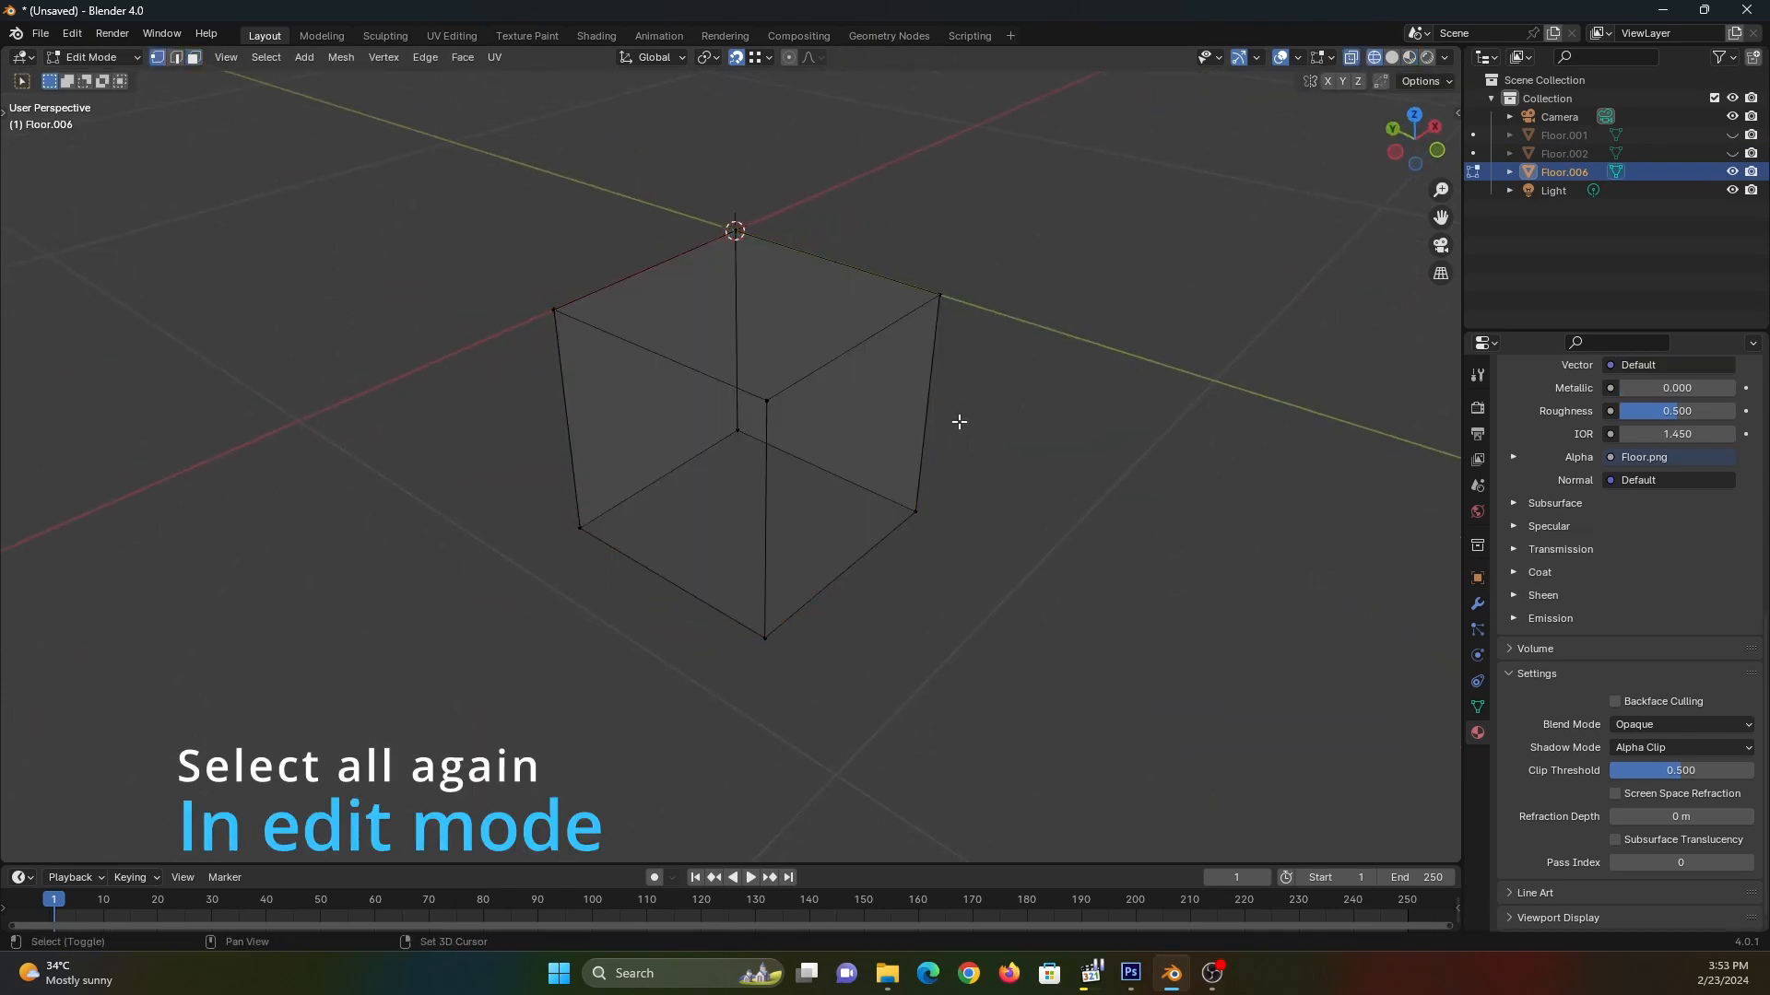
key(a)
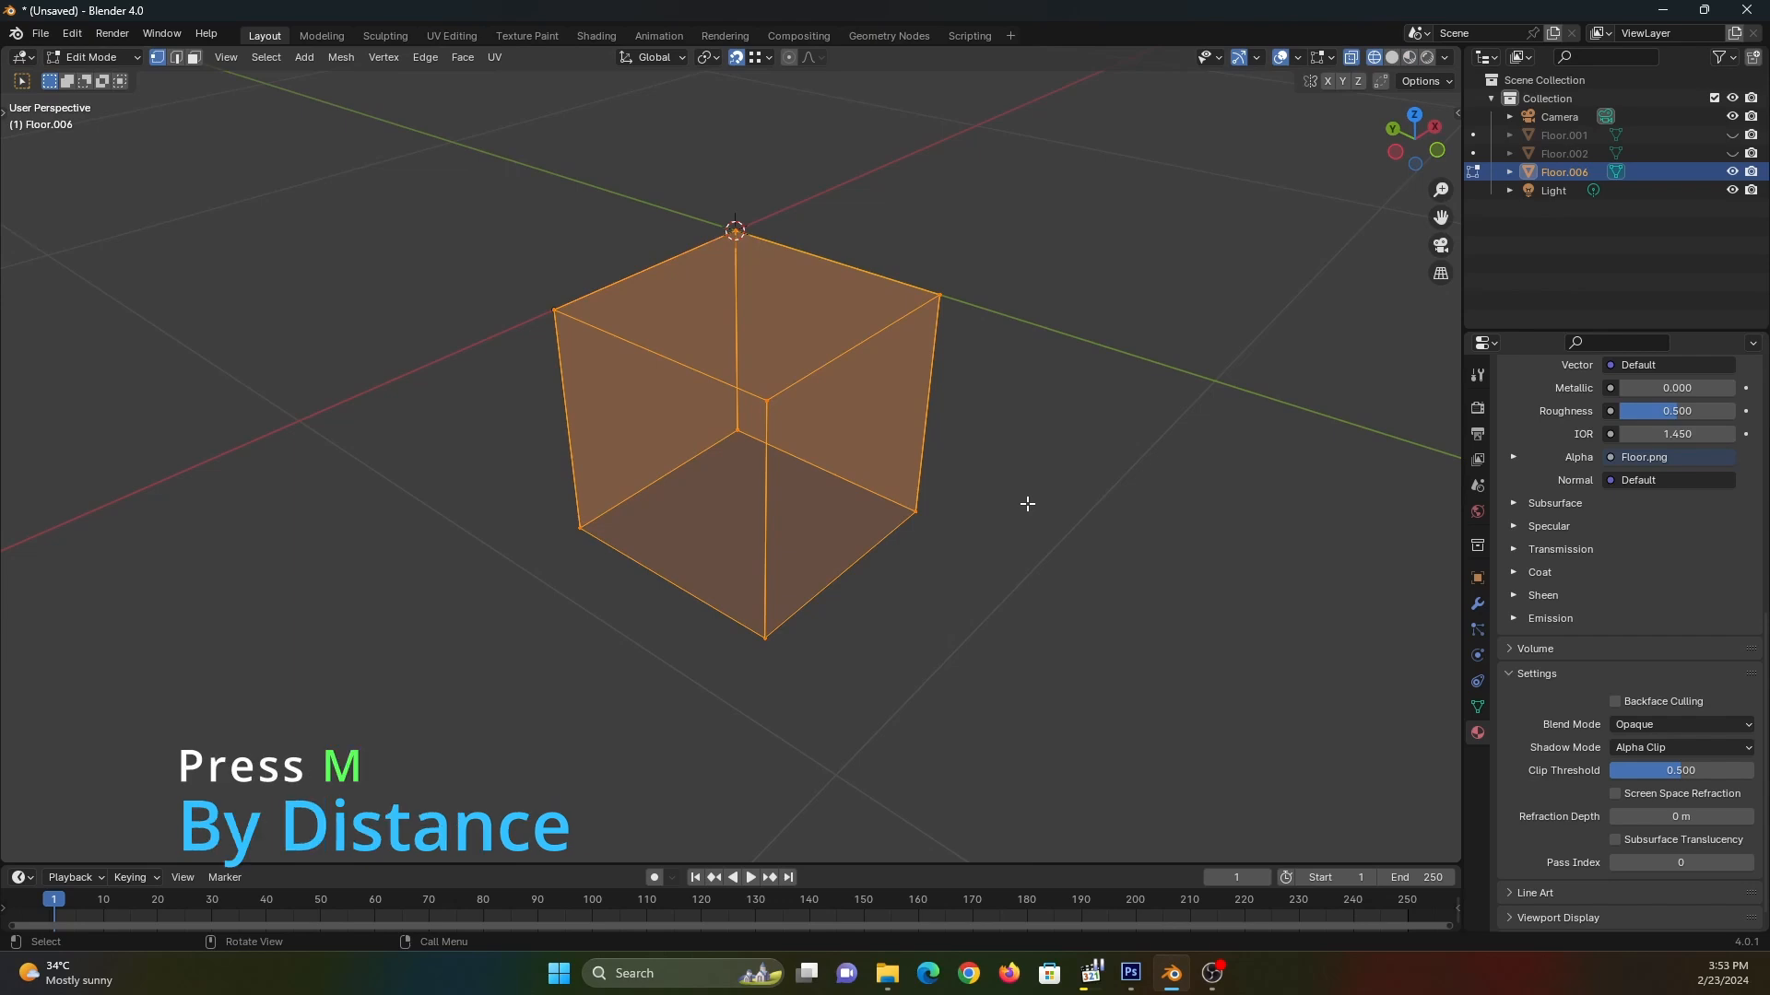
key(m)
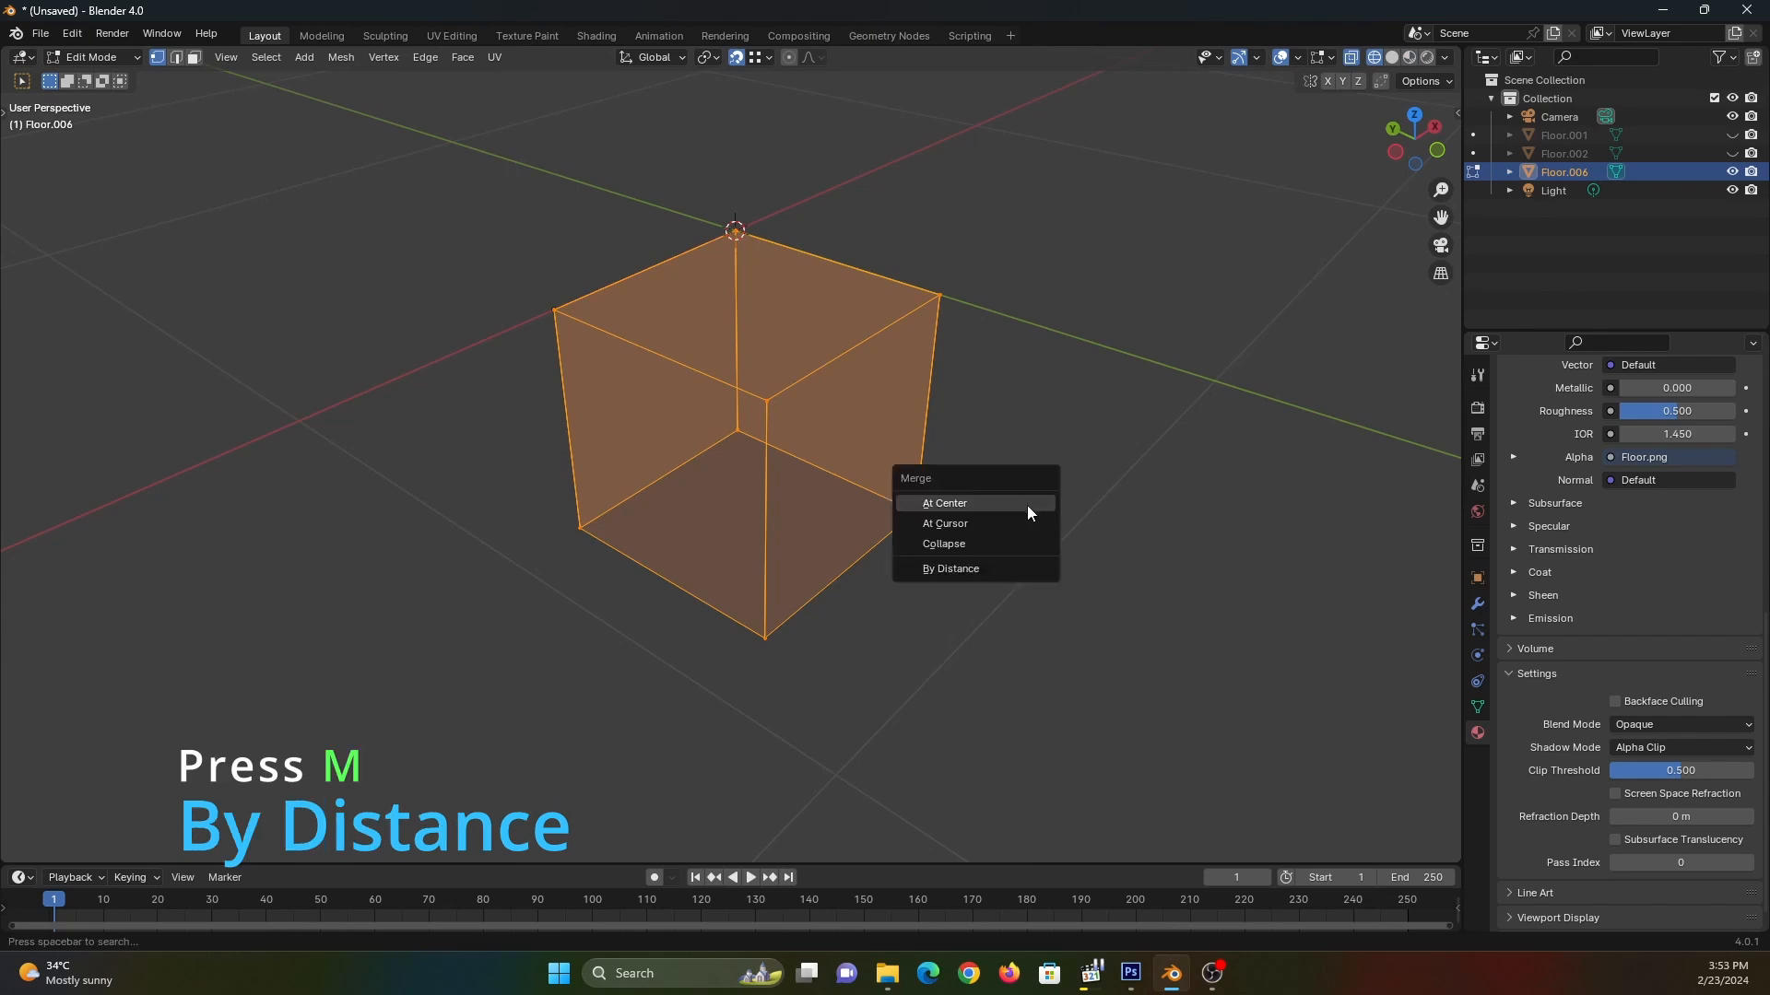
click(1019, 568)
key(Tab)
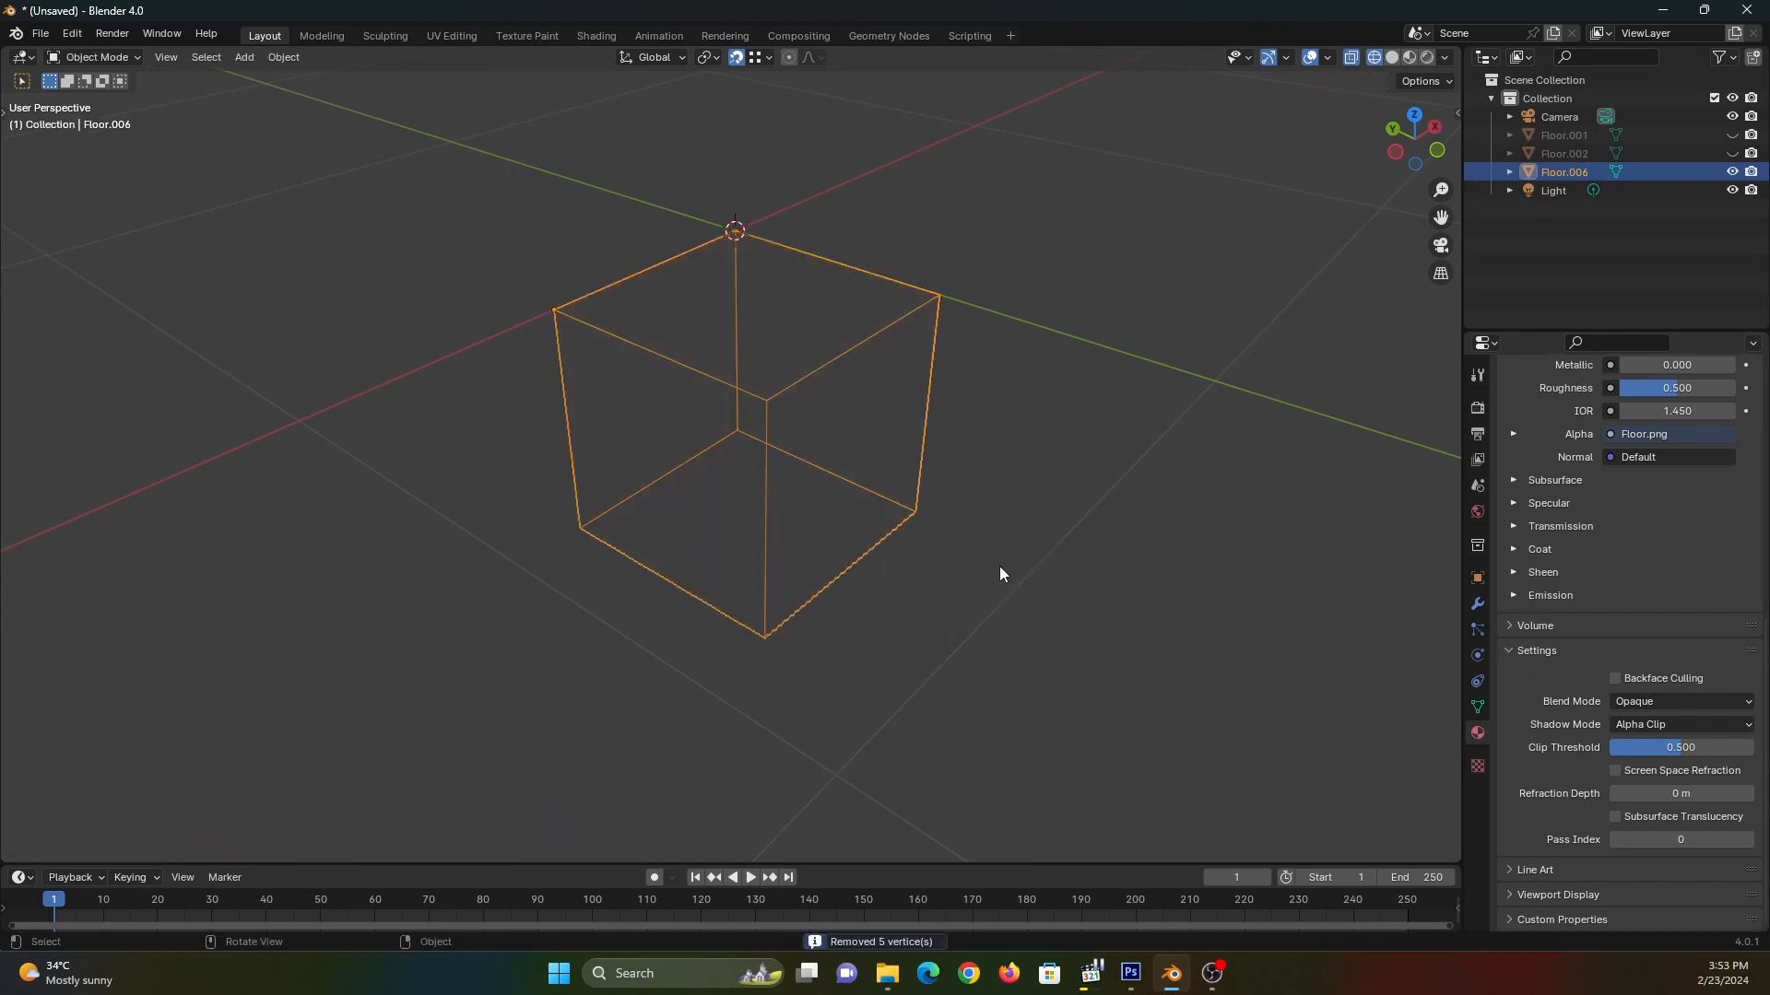
key(shift+z)
- Duplicate the grass block and snap the copy flush beside the original along the X axis
click(1065, 498)
middle_drag(1064, 498, 883, 434)
click(792, 470)
key(shift+d)
click(555, 528)
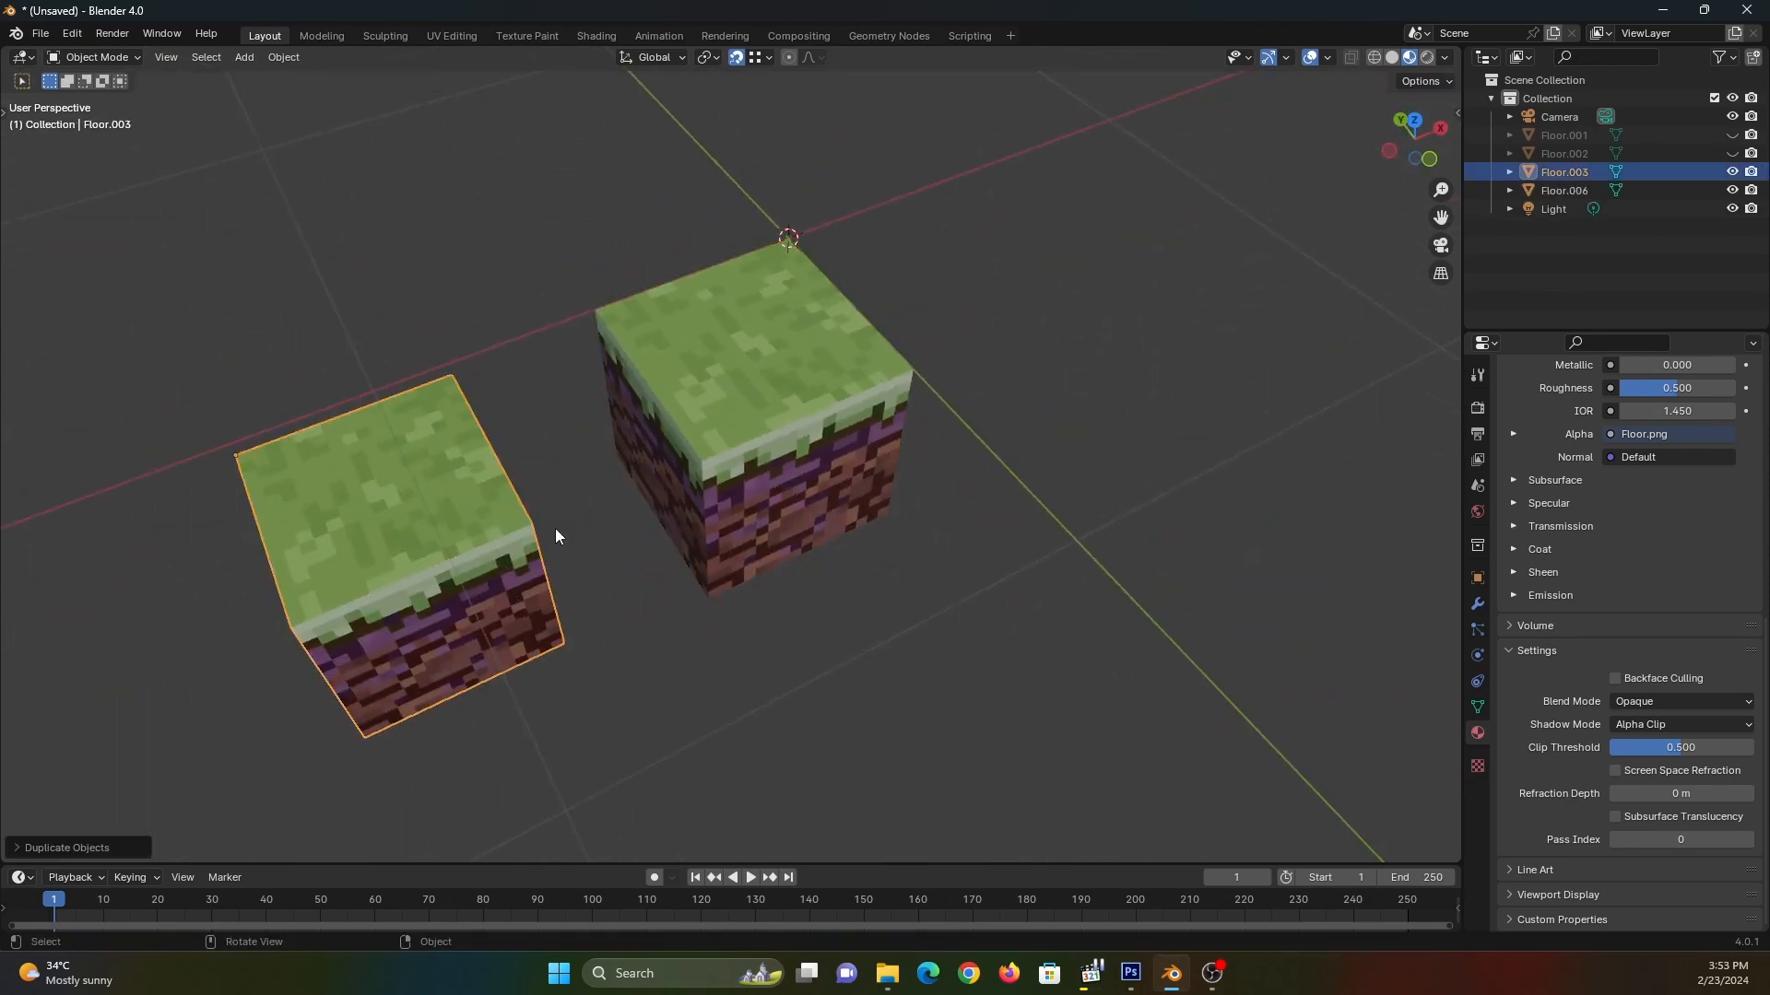
key(g)
click(656, 463)
- Duplicate the copied block and stack the third block on top of the original one
middle_drag(656, 463, 716, 477)
key(shift+d)
click(664, 359)
middle_drag(664, 359, 872, 369)
key(g)
click(783, 364)
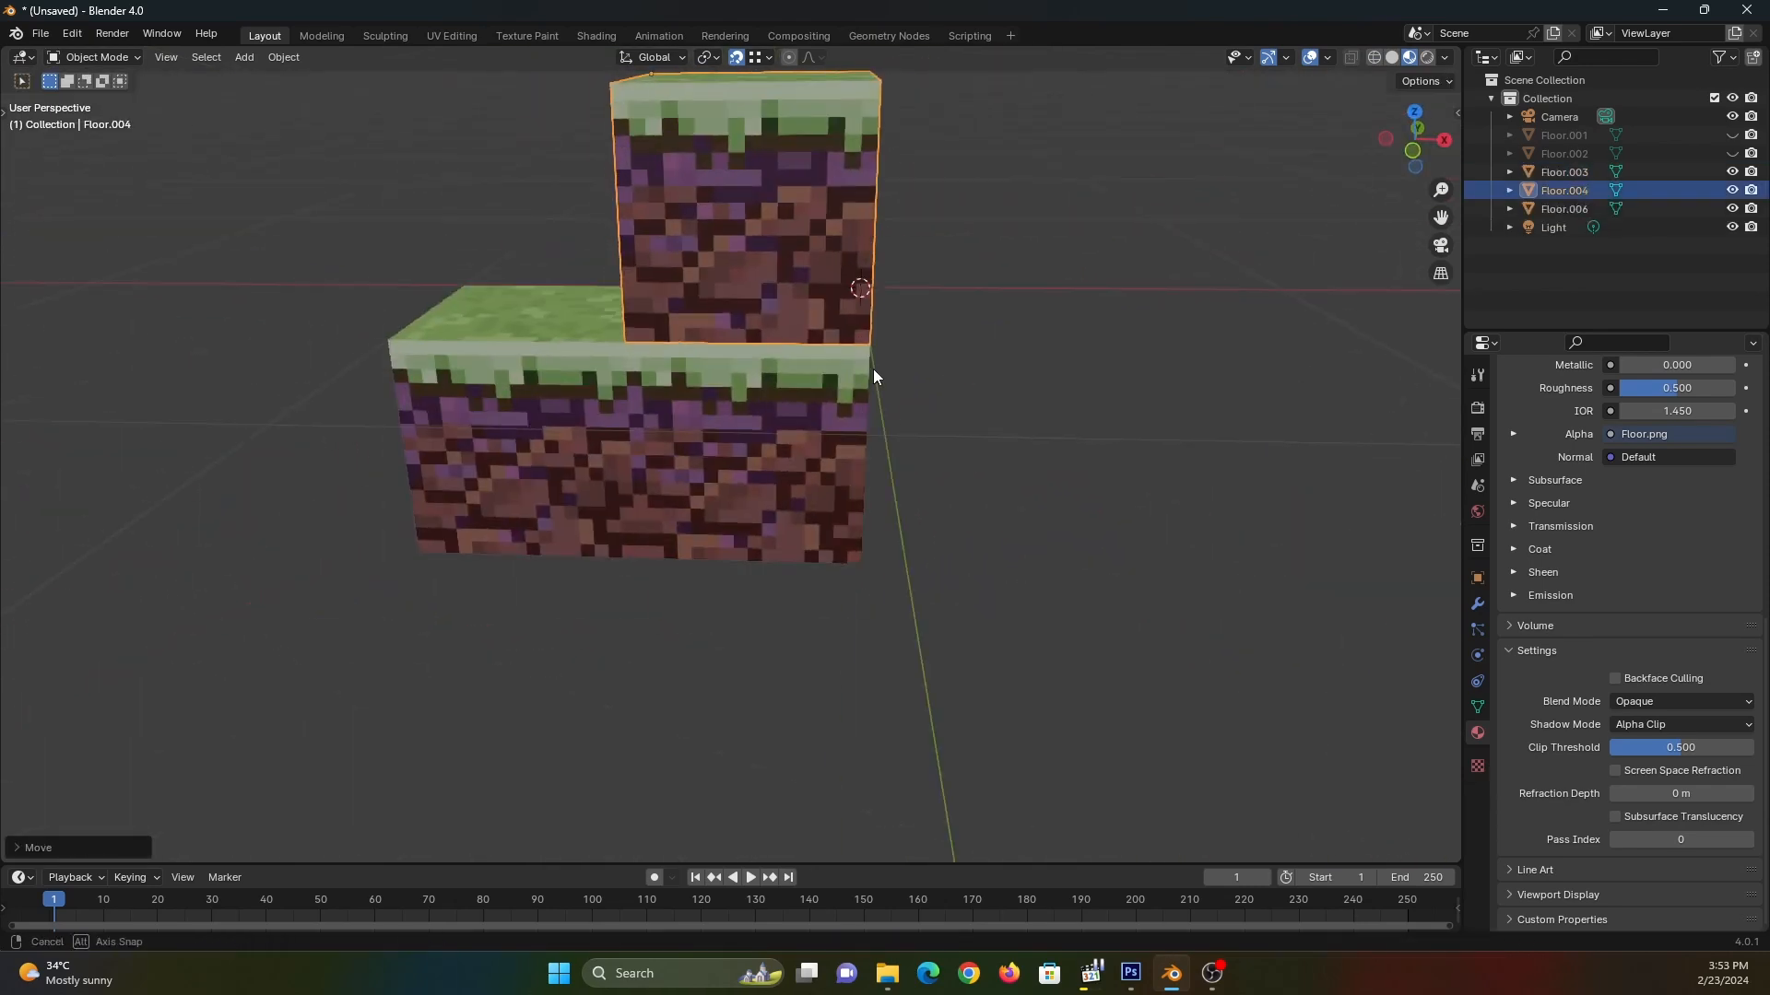
- Move the third block down from the stack and snap it to the original block's free end, extending the row
key(g)
click(1208, 444)
key(g)
click(1060, 435)
middle_drag(1060, 435, 414, 484)
key(g)
click(790, 481)
- Duplicate the third block and snap the copy to its side so the four blocks form an L shape
middle_drag(791, 480, 968, 601)
key(shift+d)
click(1328, 668)
key(g)
click(866, 359)
click(1056, 586)
- Show the blocks through the camera in Rendered shading and enable Ambient Occlusion and Bloom in the render settings
click(1427, 58)
key(KP_0)
scroll(824, 639, up, 5)
click(914, 419)
mouse_move(824, 639)
shift+middle_down()
mouse_move(914, 417)
mouse_move(870, 590)
shift+middle_up()
click(1121, 537)
click(1478, 407)
- Duplicate all four grass blocks and snap the copied L shape against the first one along the Y axis
drag(1004, 245, 534, 649)
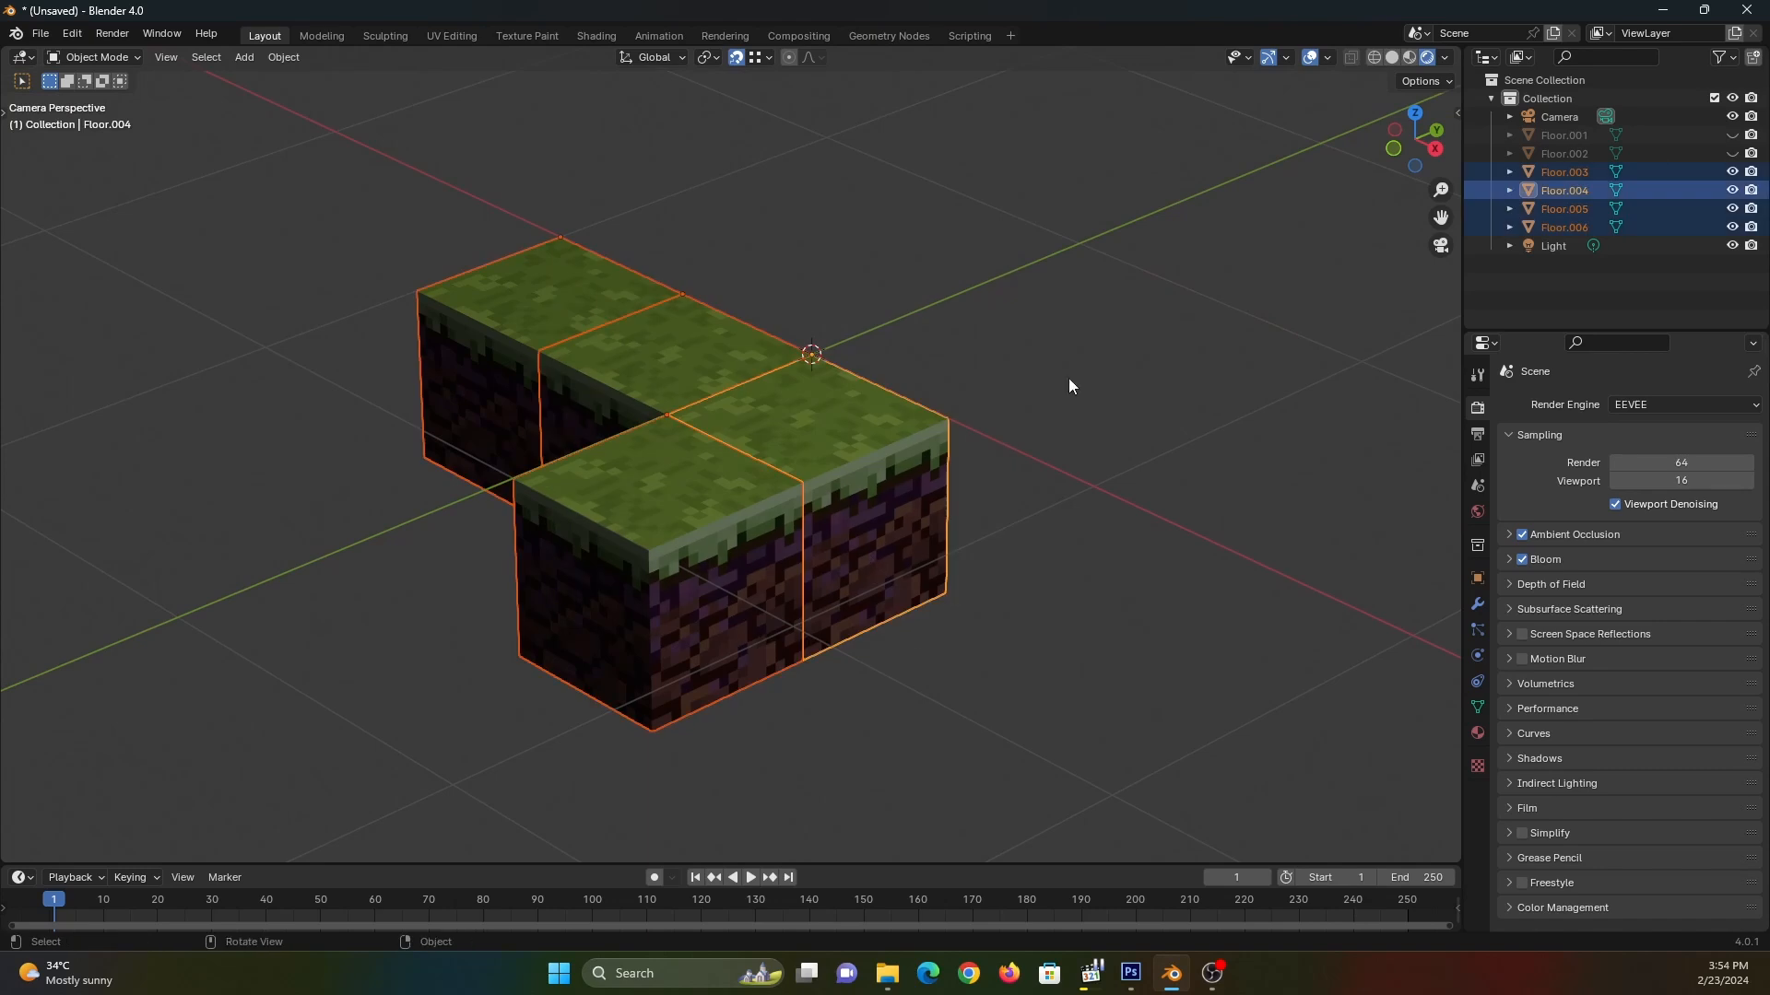
key(shift+d)
click(1149, 356)
key(g)
click(1119, 300)
- Duplicate the two blocks of the copied L's long arm and snap them into the gap between both arms
middle_drag(1119, 301, 1022, 374)
click(1249, 681)
click(1021, 372)
shift+click(1006, 226)
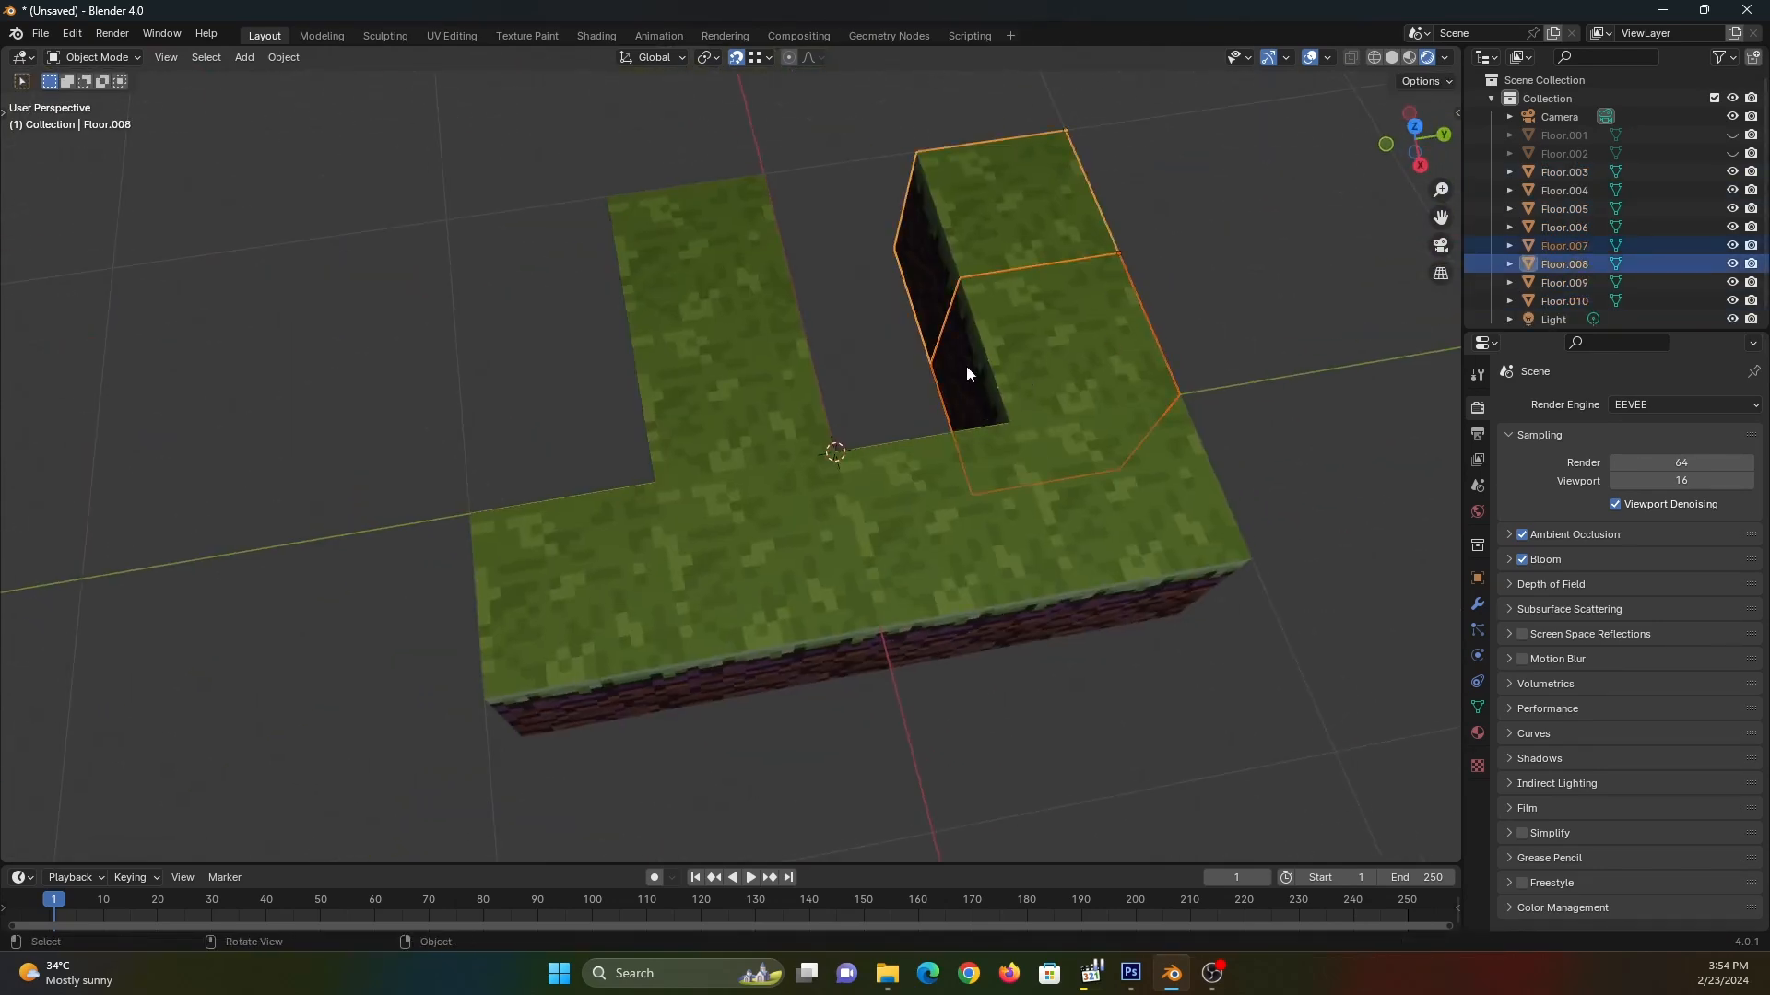
key(shift+d)
click(840, 406)
- Duplicate the two gap-filling blocks upward along Z as a raised layer, and return to the camera view
middle_drag(821, 452, 888, 384)
key(shift+d)
key(z)
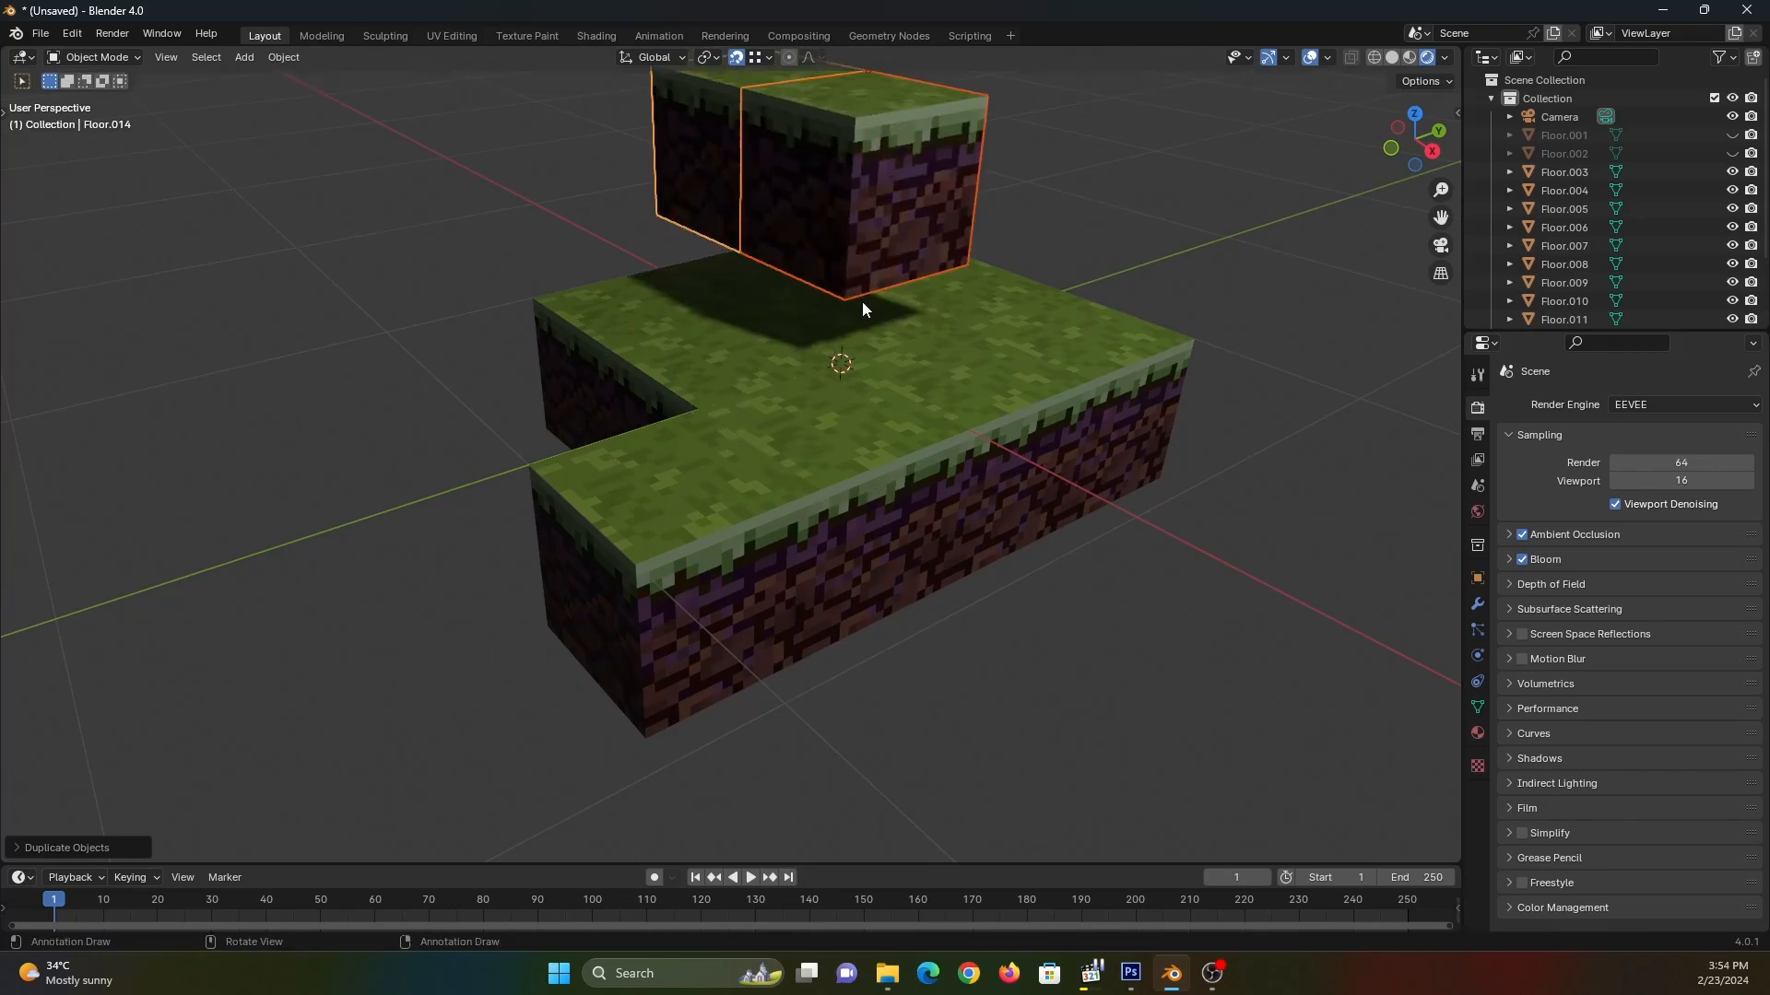
click(976, 235)
middle_drag(975, 236, 964, 512)
key(KP_0)
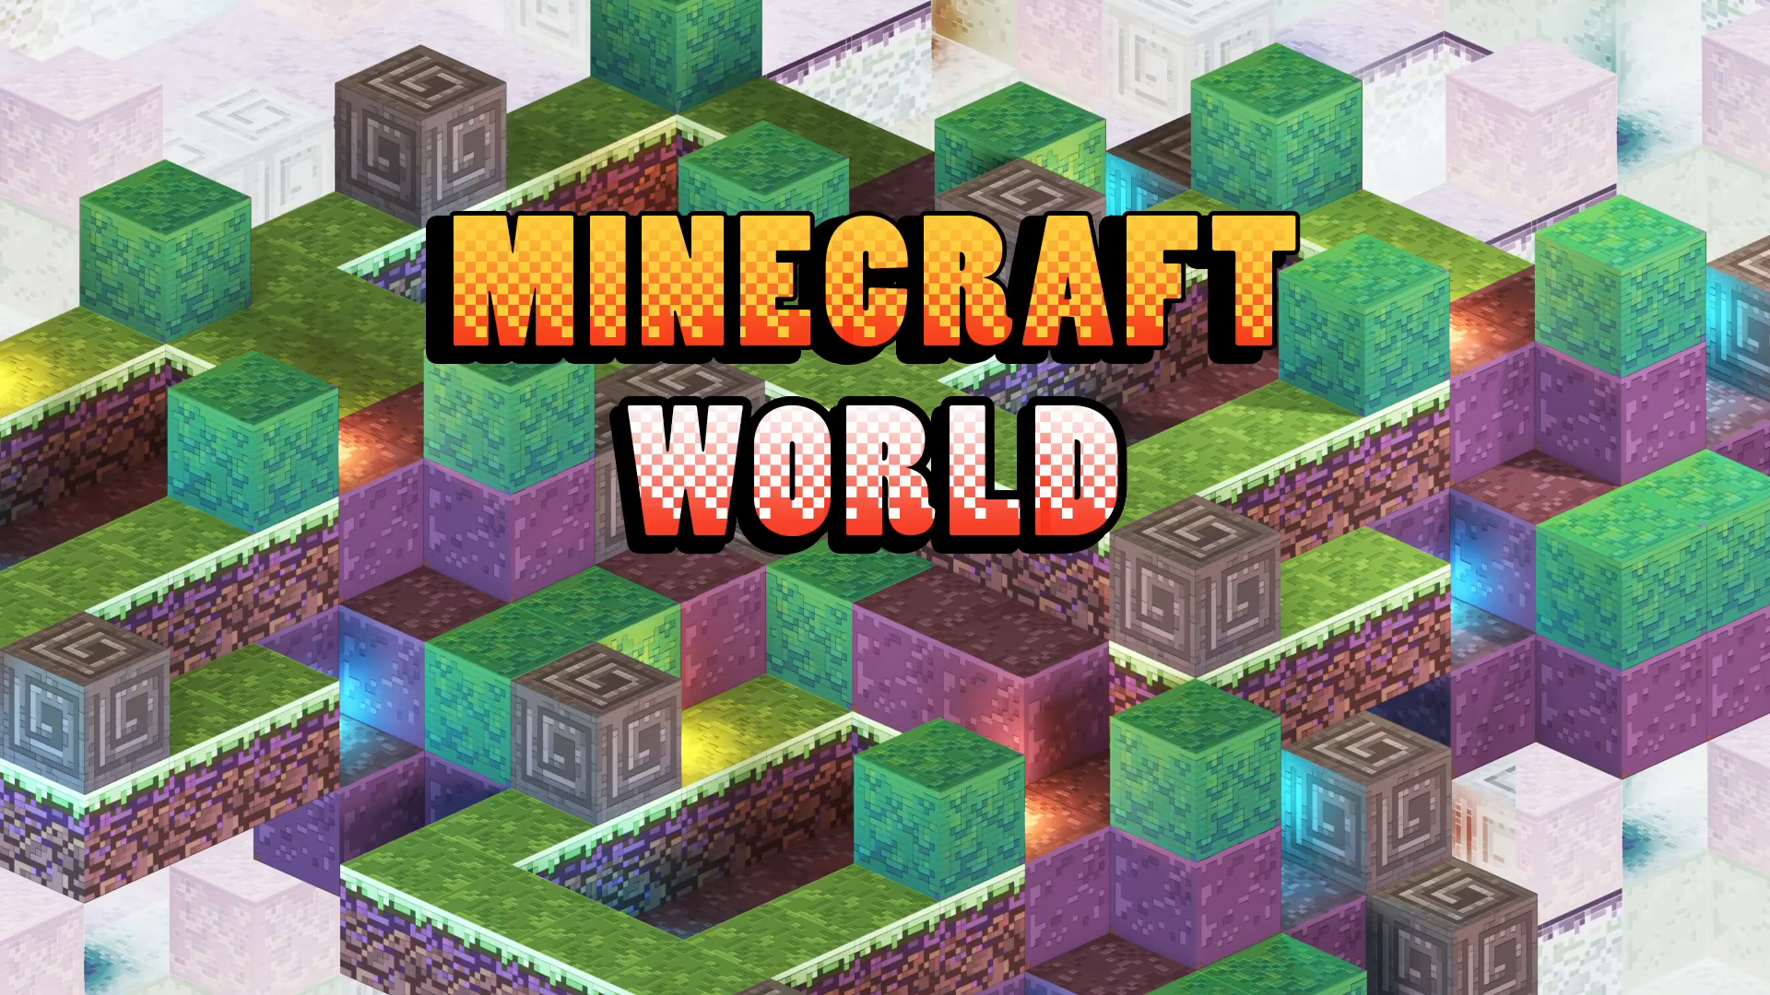